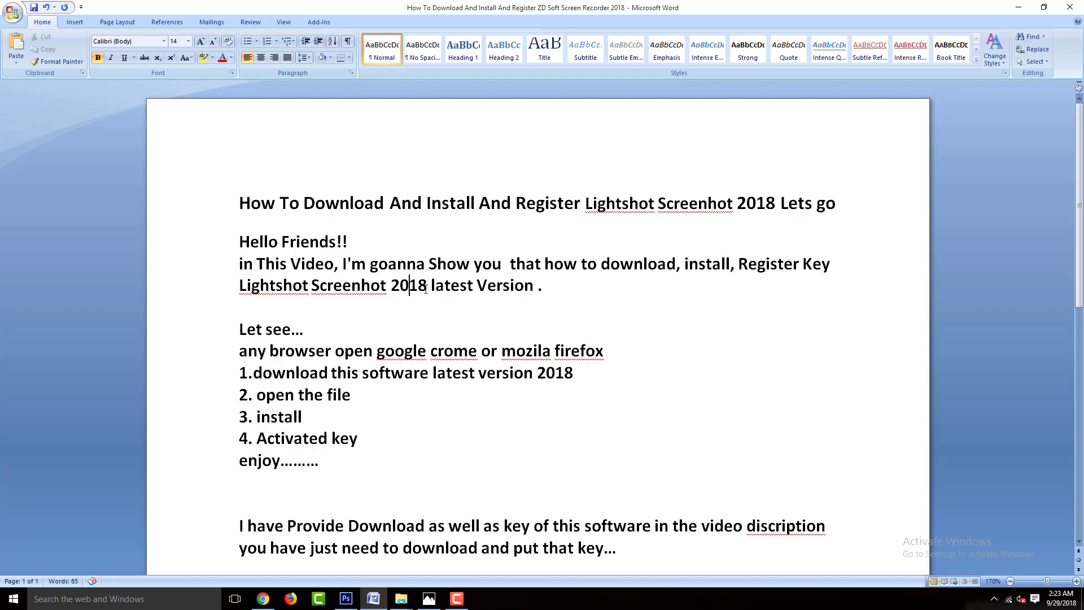
- Review the written instructions and highlight the line about opening Google Chrome or Mozilla Firefox
scroll(546, 290, down, 2)
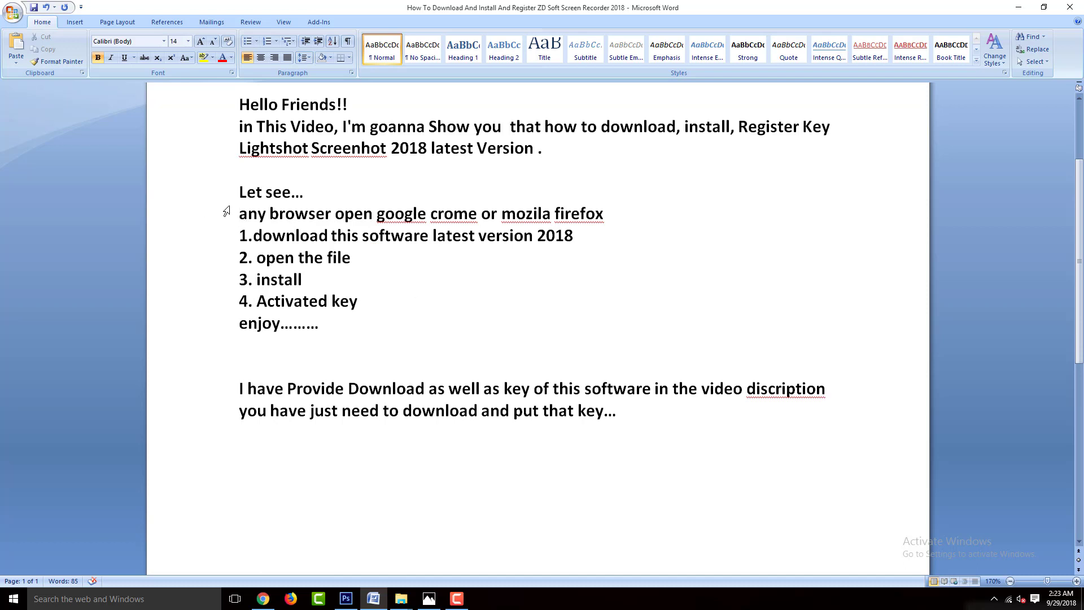
drag(241, 212, 613, 220)
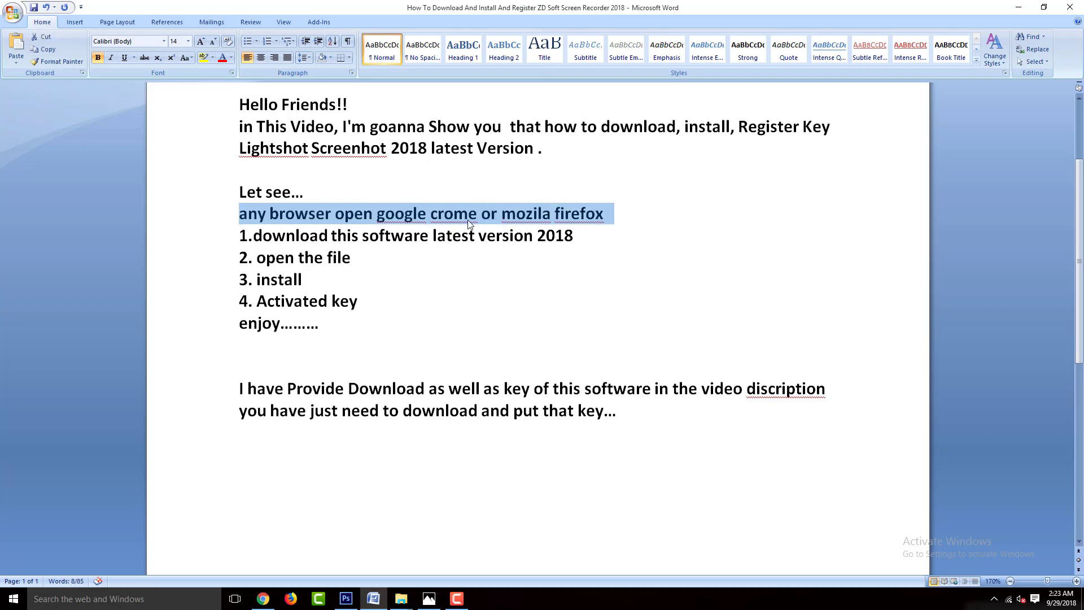
click(538, 221)
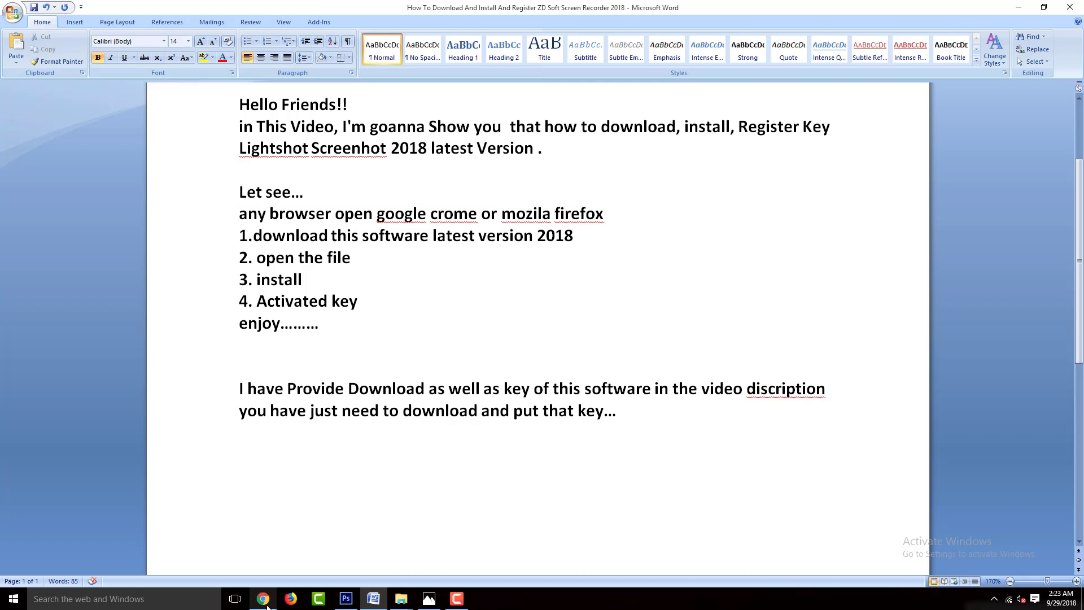
- Switch to Chrome and search Google for "Lighthot free download for windows10"
mouse_move(268, 605)
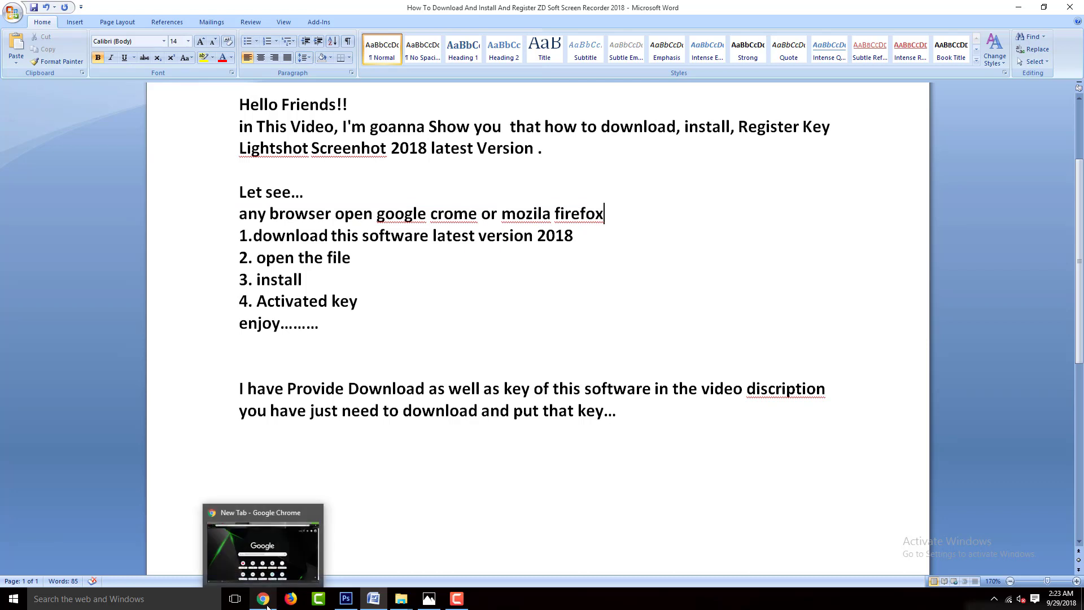
click(275, 541)
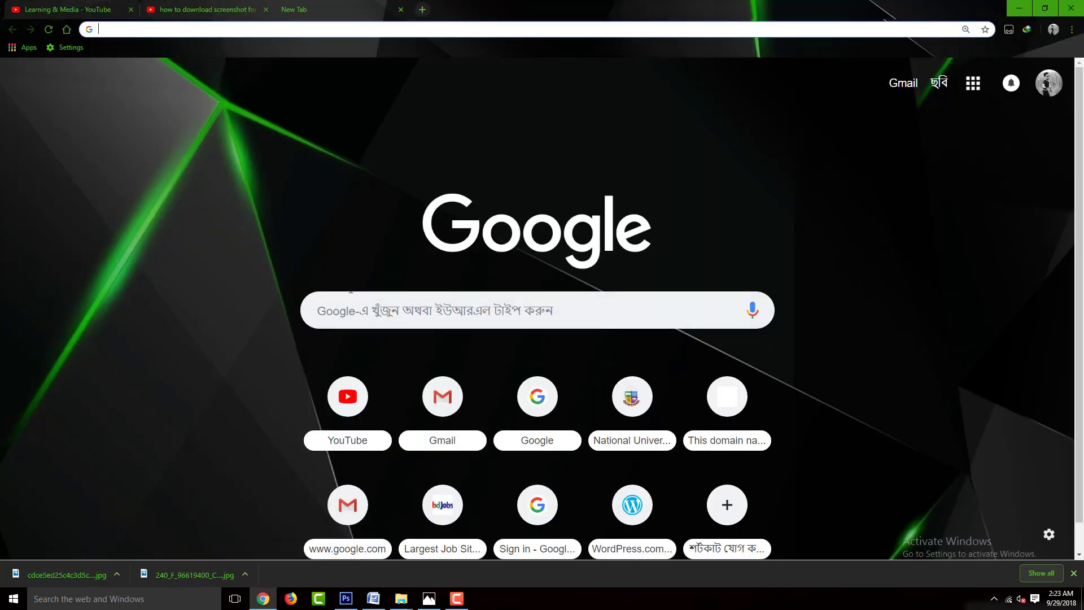
click(404, 313)
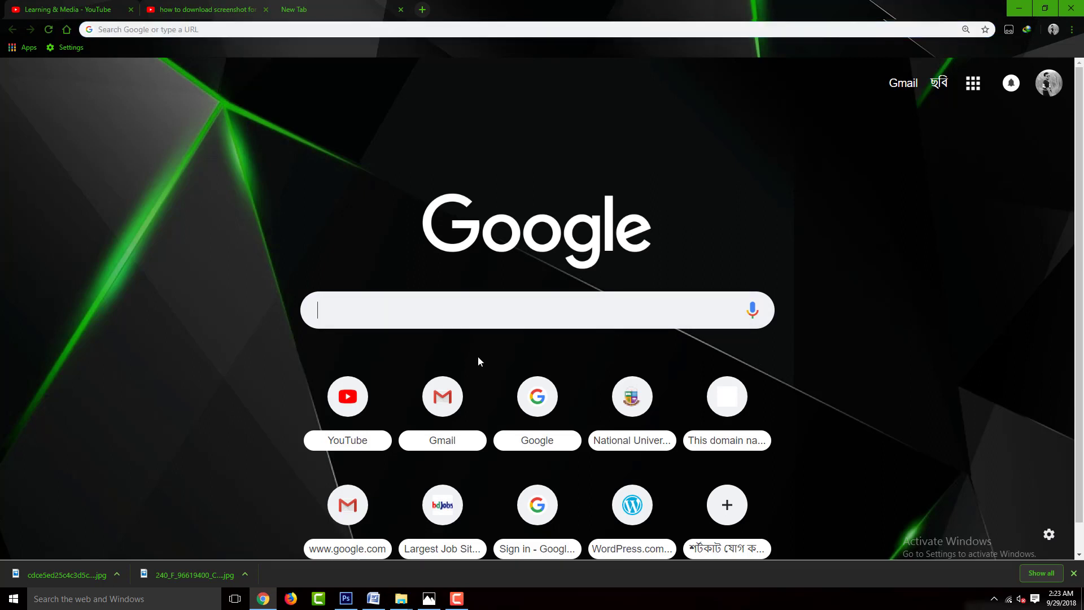
text(Light)
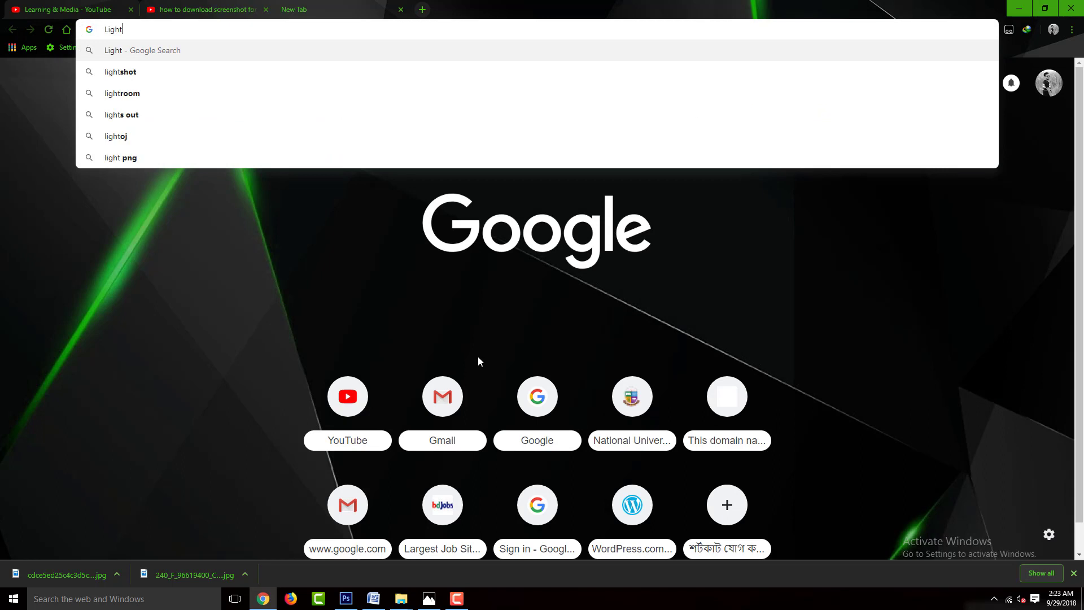
text(hot)
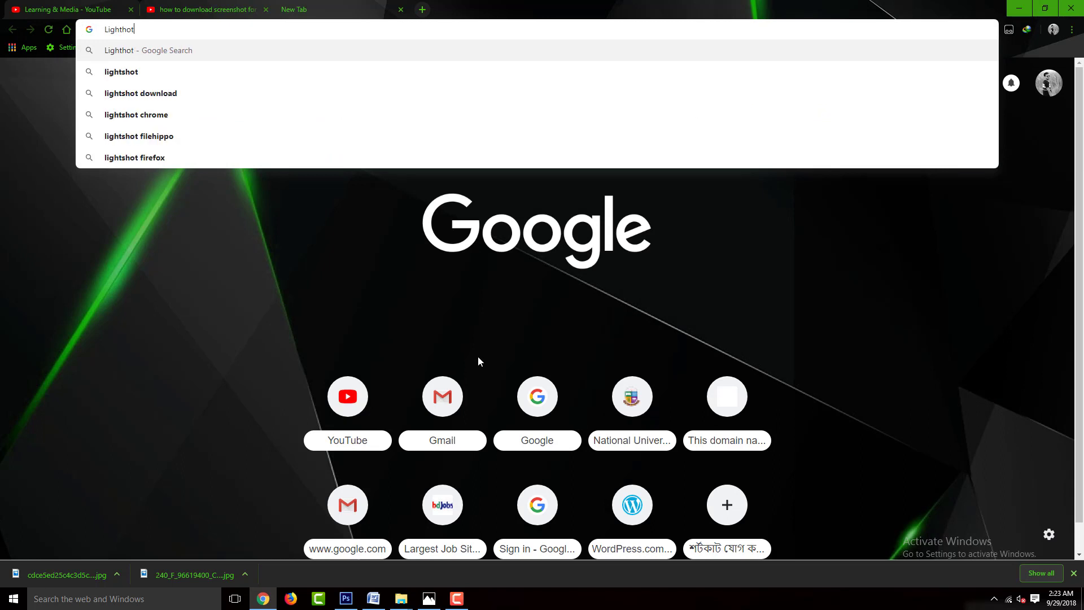
text( free )
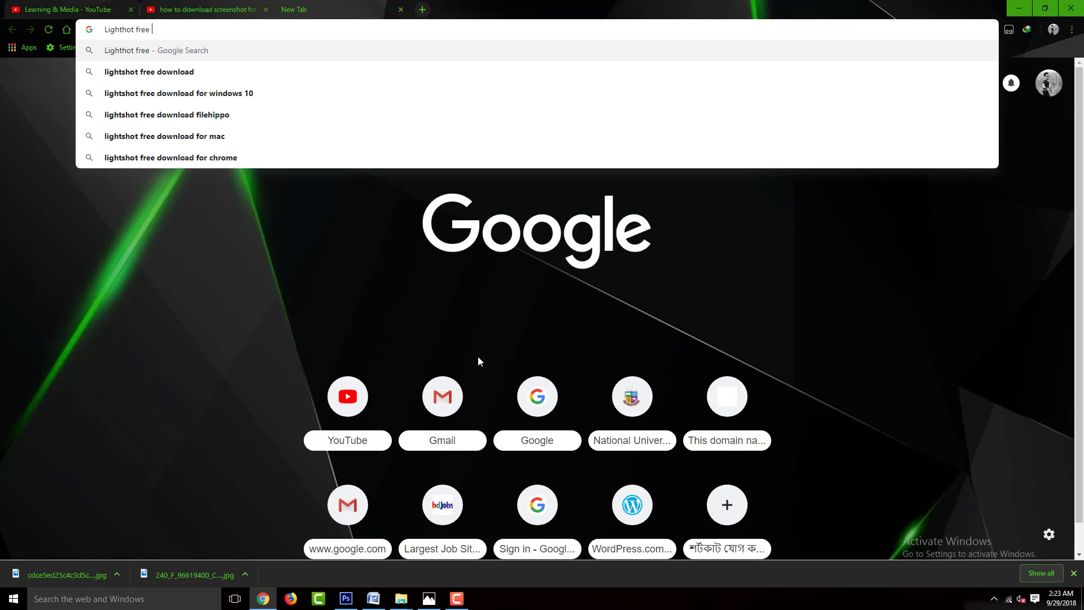
text(download)
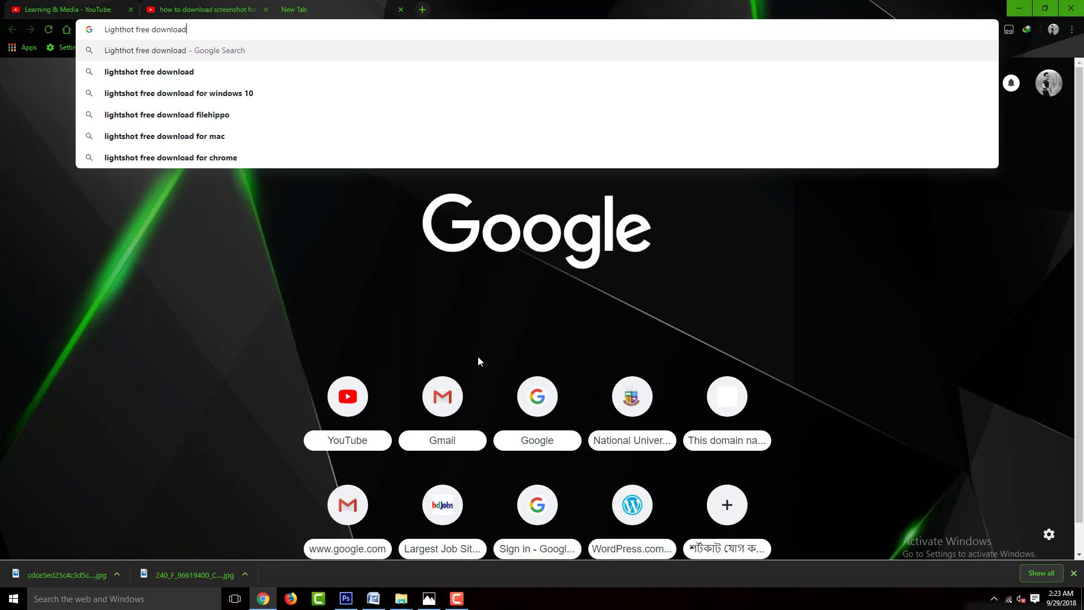
text( for win)
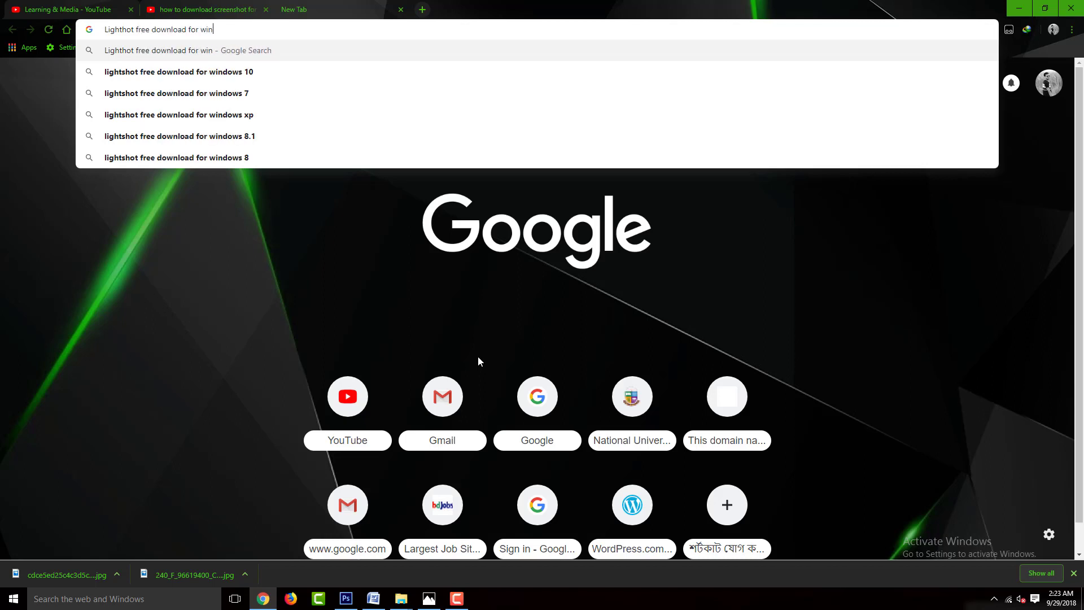
text(dows10)
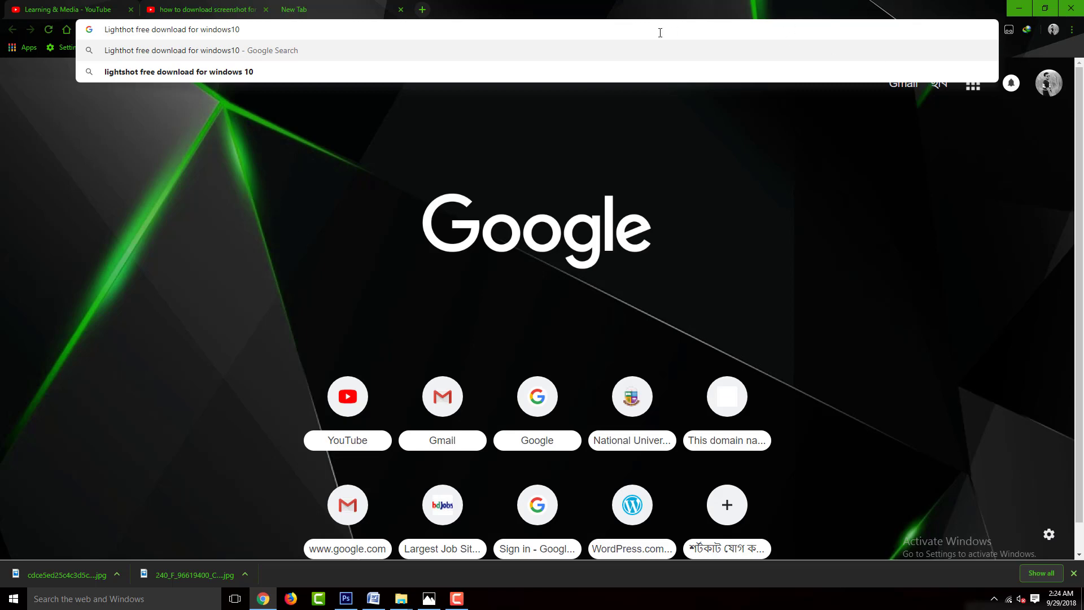
key(Return)
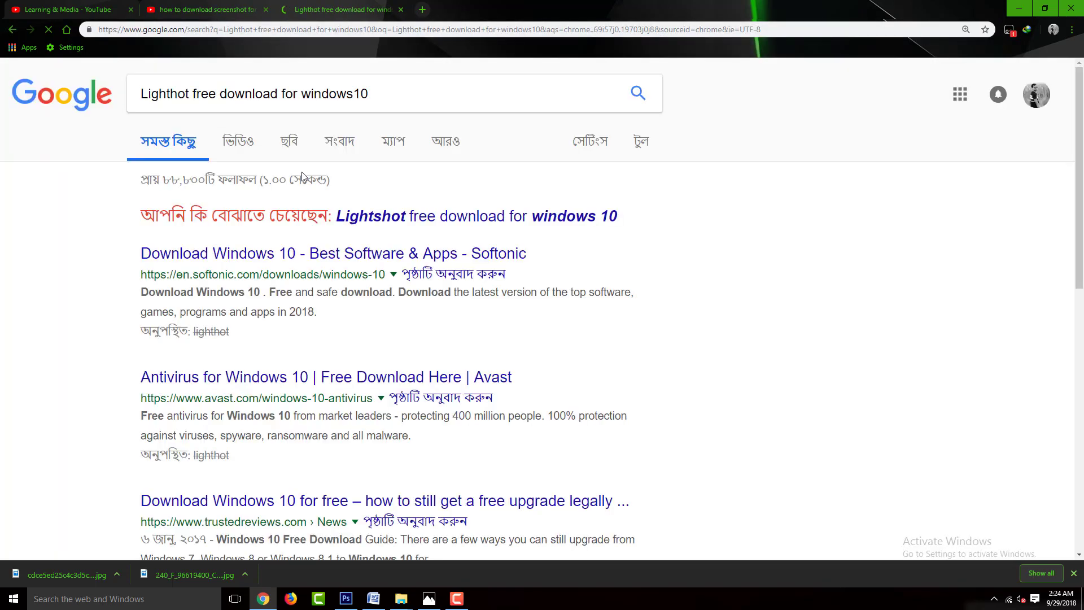
- Find the Softonic result "Download LightShot - free - latest version" in the search results and open it
scroll(311, 249, down, 1)
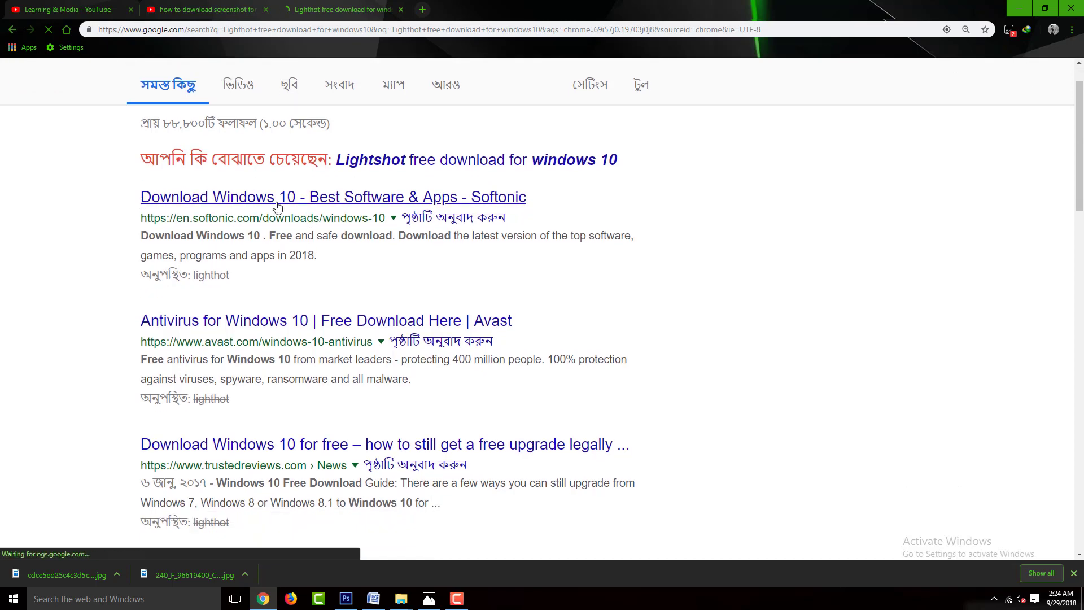
scroll(177, 228, down, 2)
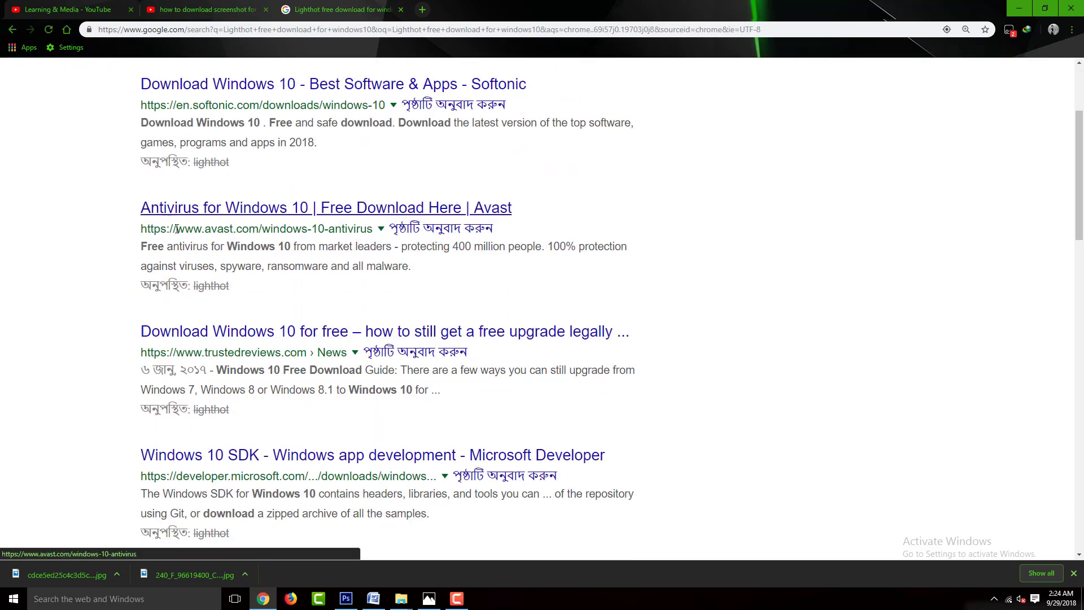
click(480, 342)
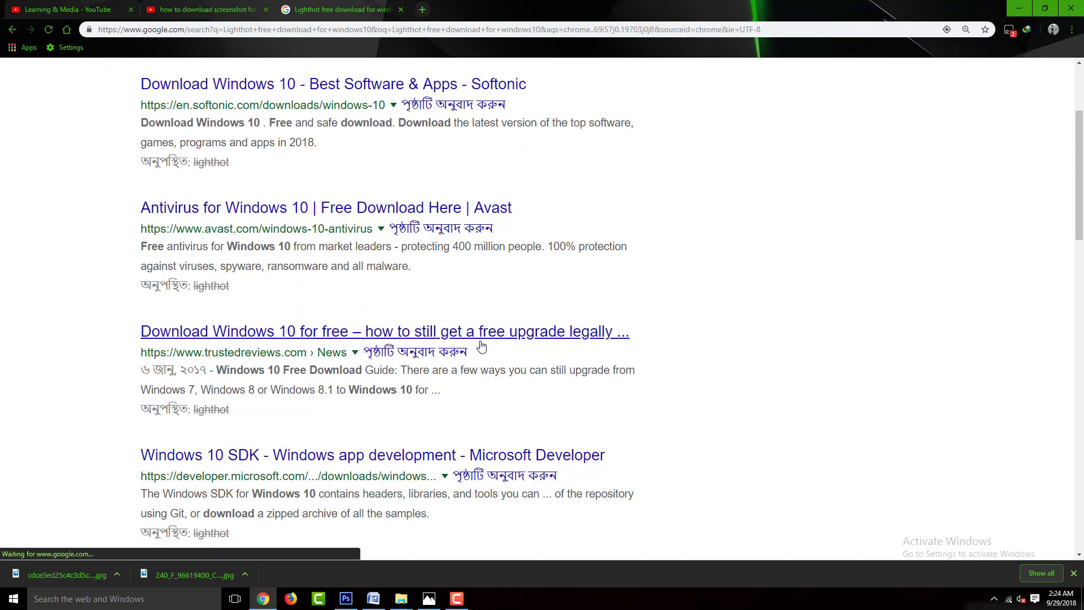
scroll(448, 378, down, 3)
scroll(448, 378, down, 2)
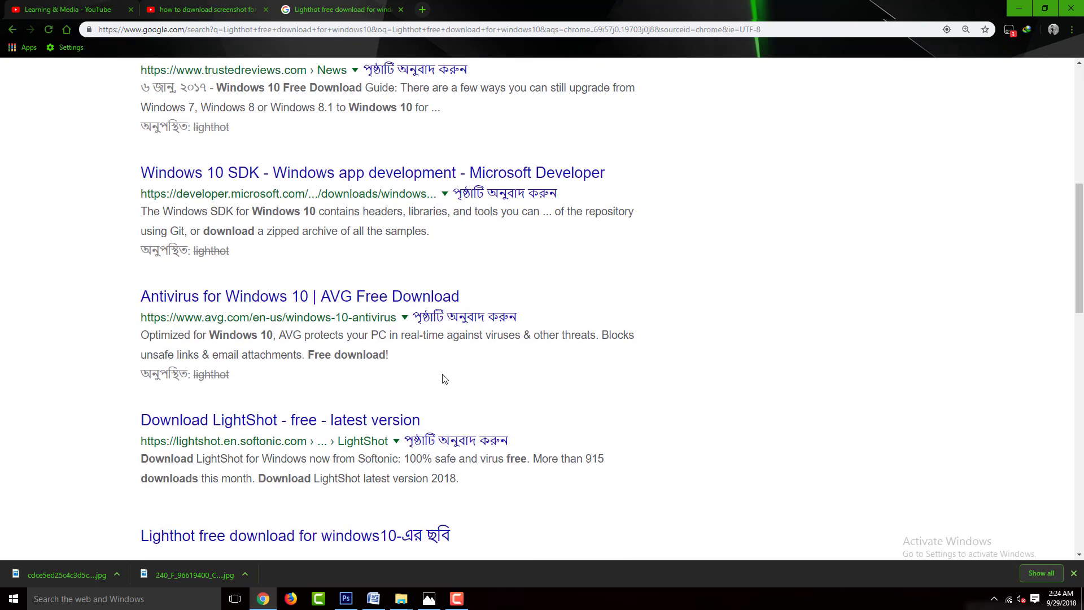
scroll(302, 437, down, 3)
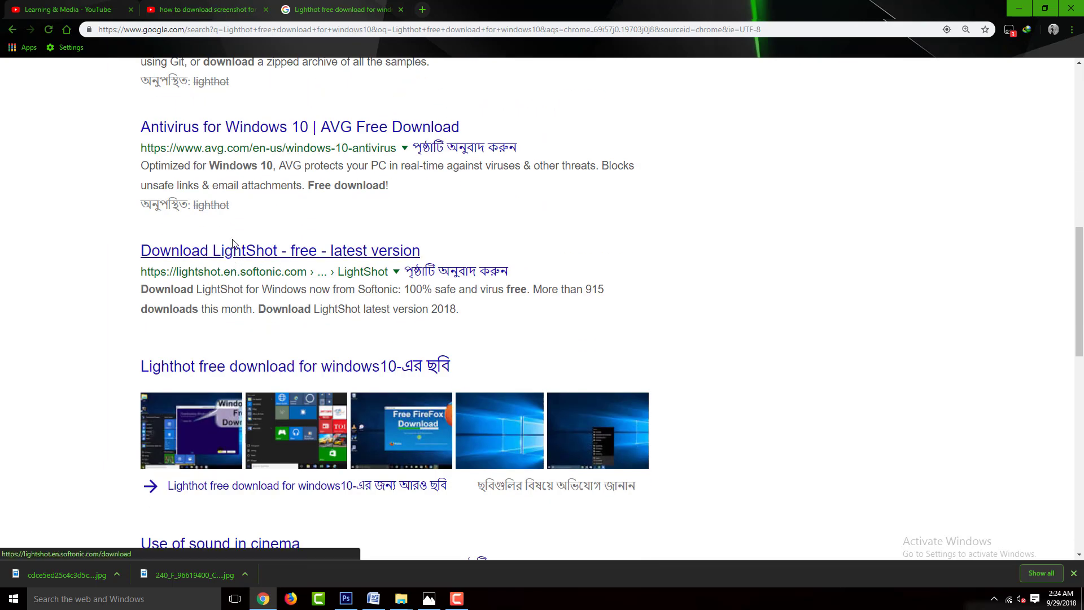
drag(132, 253, 450, 249)
ctrl+scroll(368, 321, up, 3)
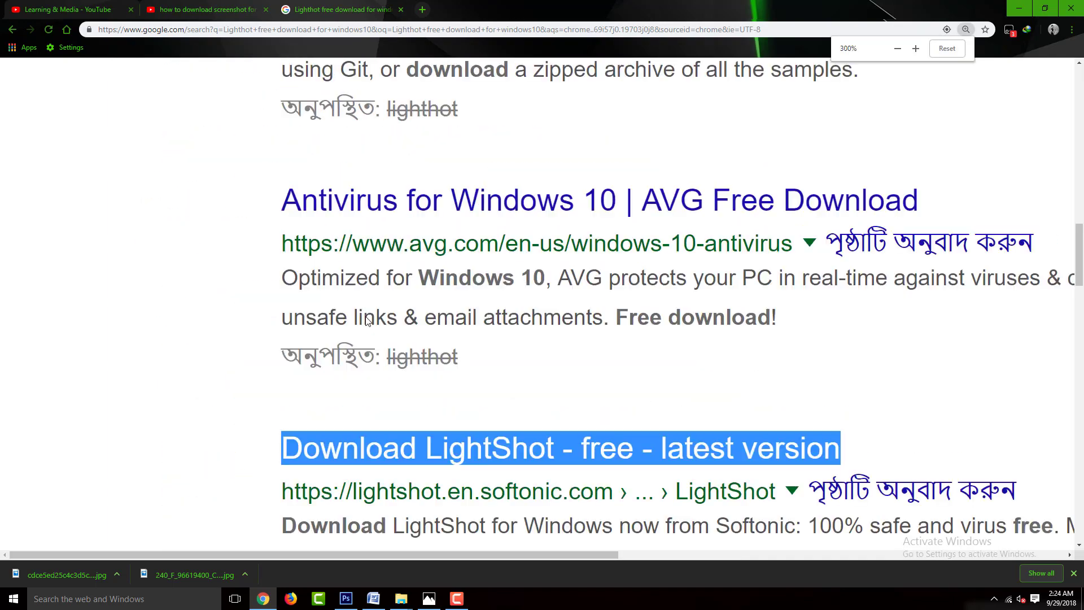
ctrl+scroll(368, 321, down, 1)
scroll(382, 326, down, 1)
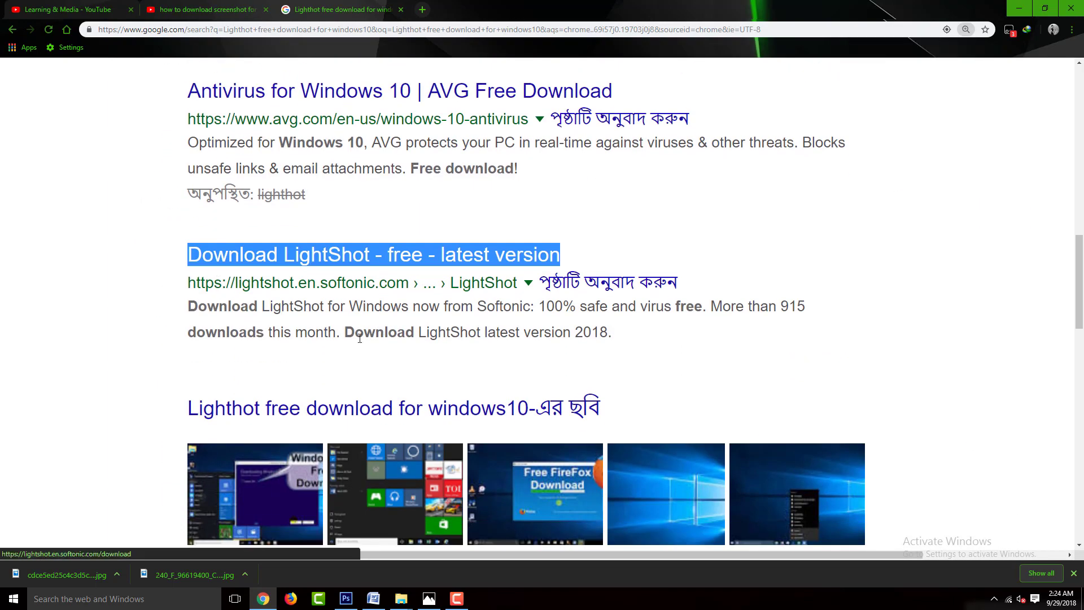
click(133, 245)
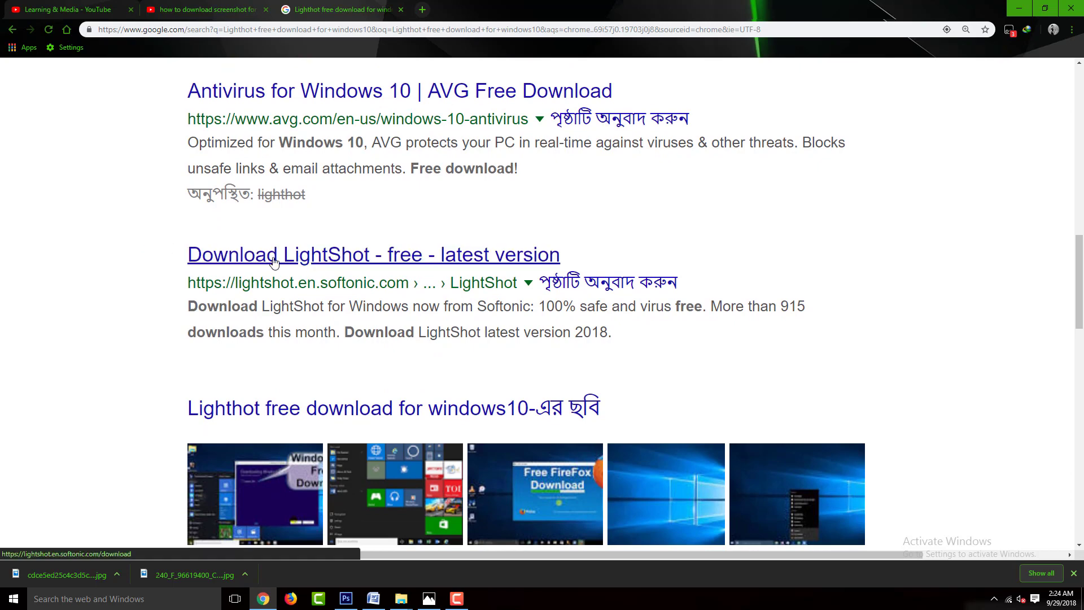
click(275, 261)
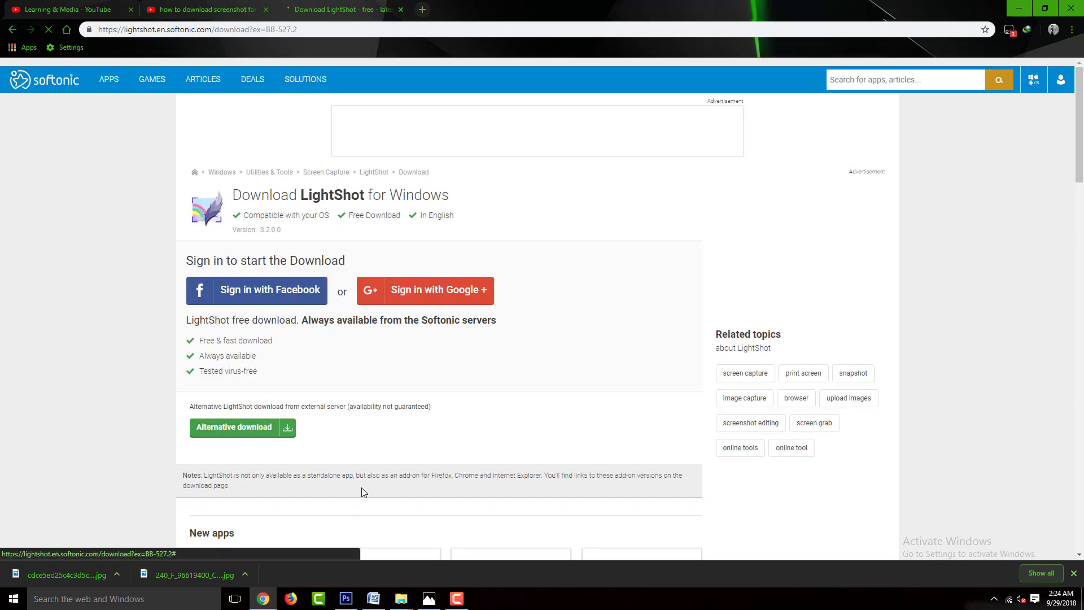
- Switch to the Word document and append "click now" to the end of instruction line 1
click(374, 598)
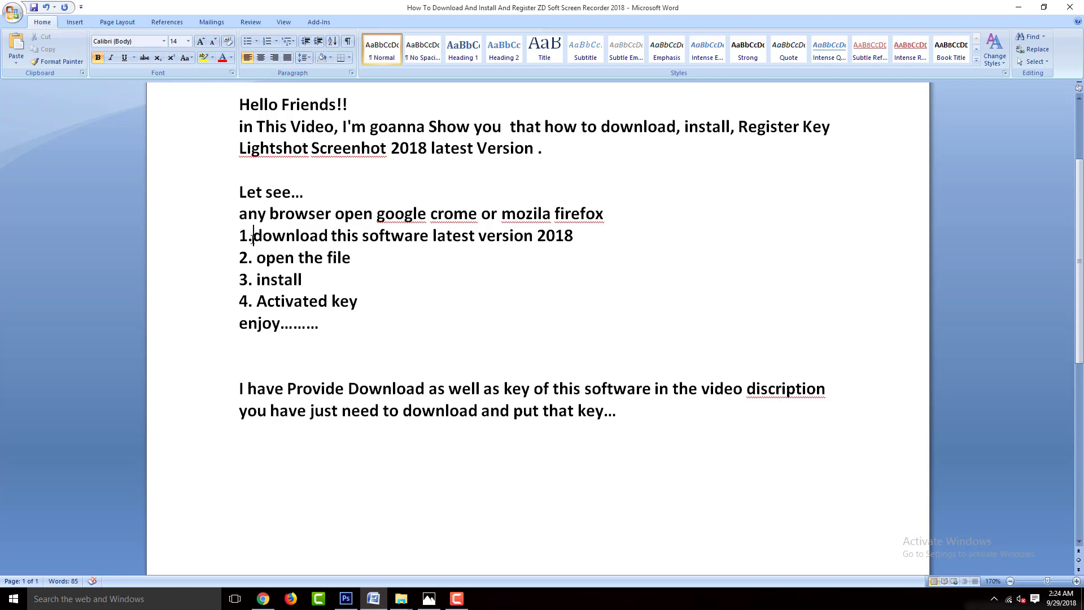
drag(265, 238, 576, 238)
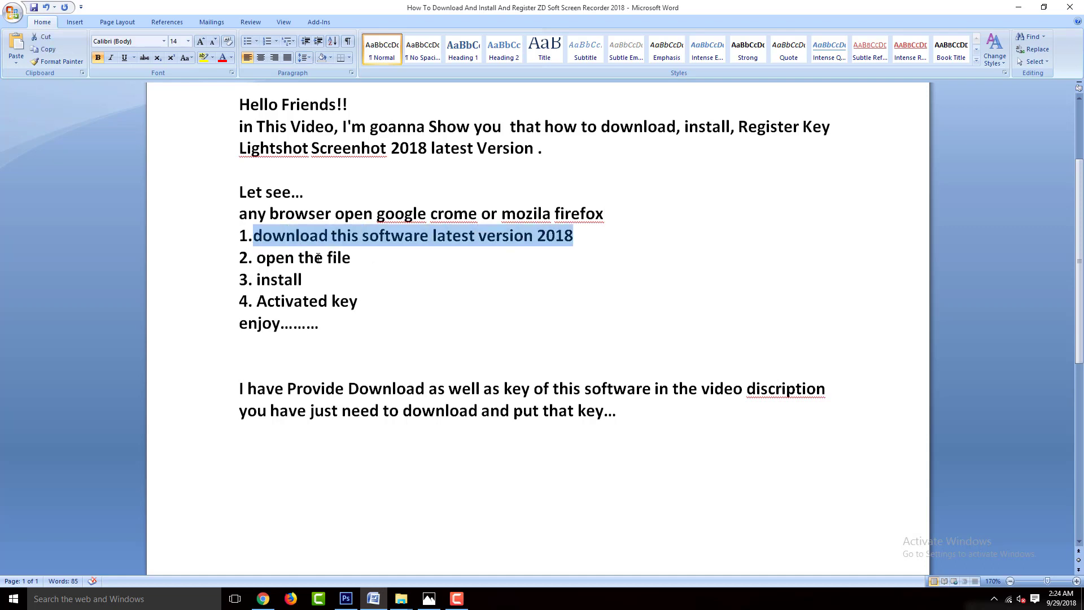
click(600, 241)
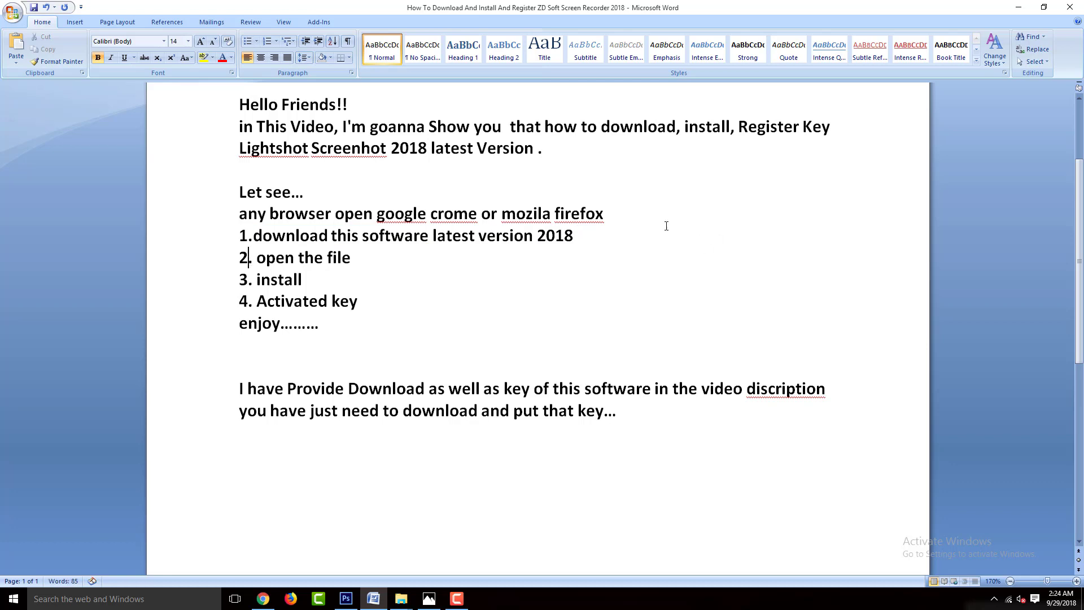
text(click now)
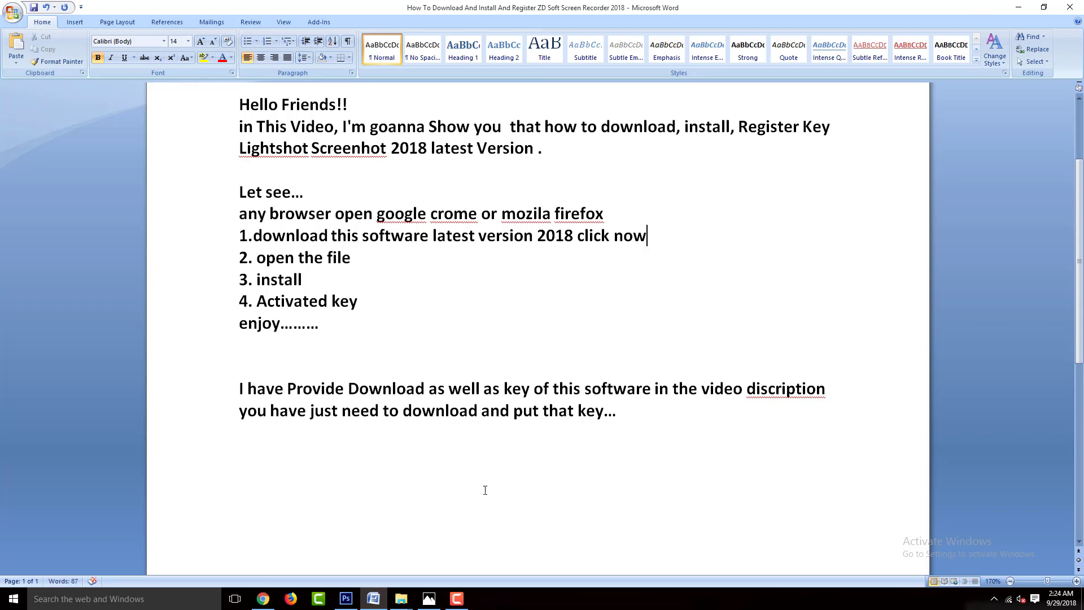
- Switch back to Chrome and look over the Softonic LightShot download page
click(264, 599)
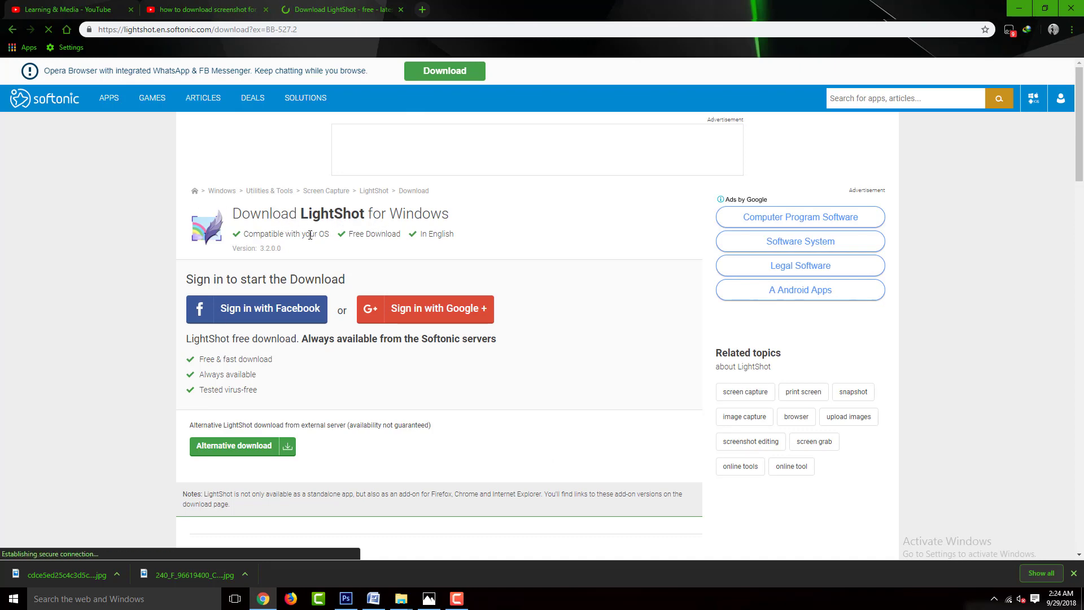
scroll(310, 237, down, 7)
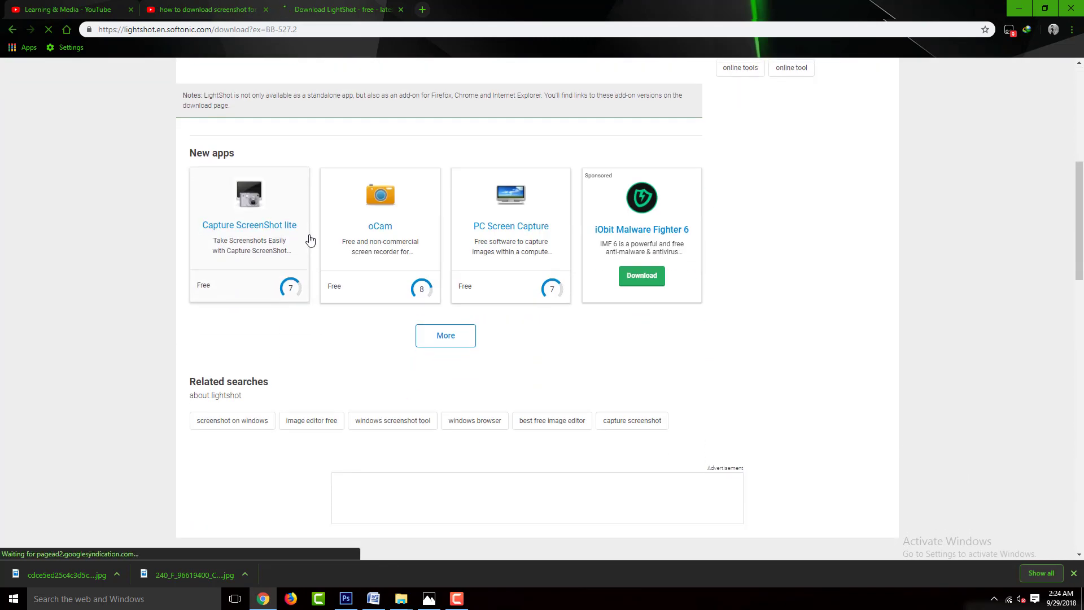
scroll(310, 237, up, 7)
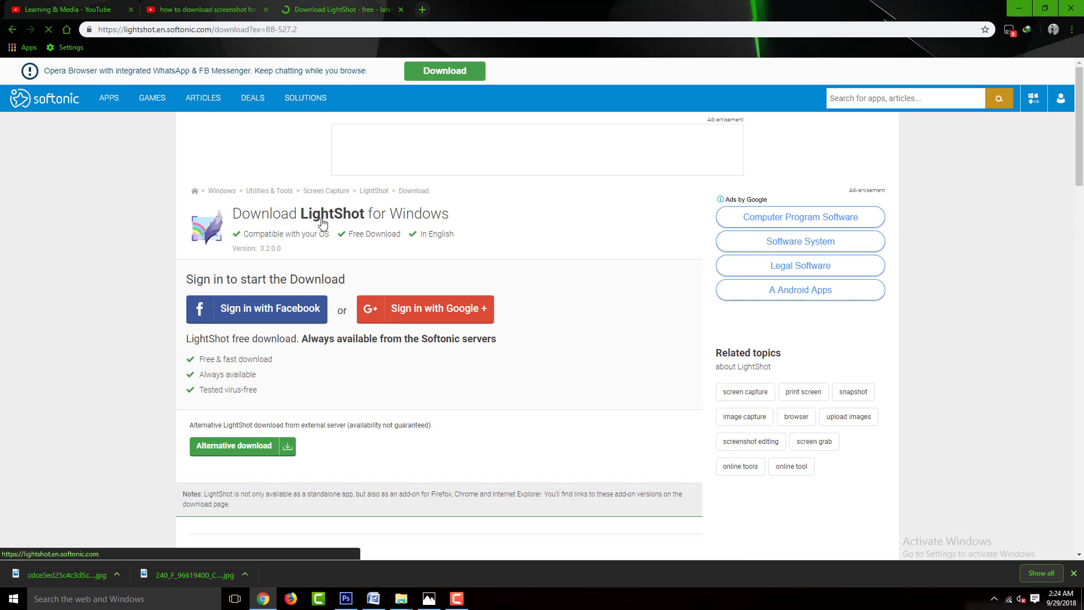
- Return to the Google results and accept the suggested search "Lightshot free download for windows 10"
click(13, 30)
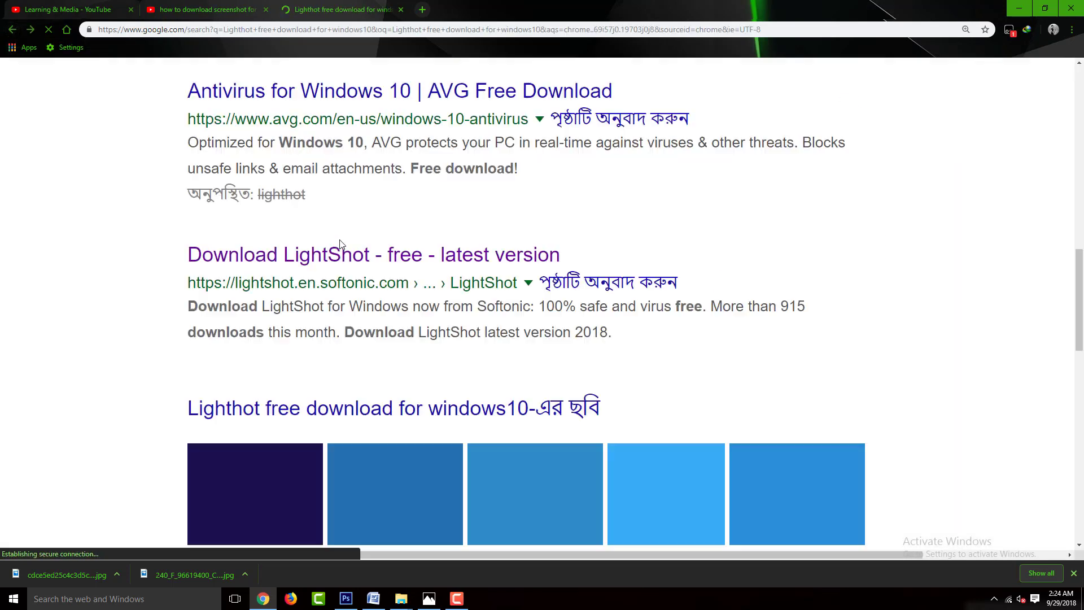
scroll(312, 321, up, 2)
scroll(311, 322, up, 8)
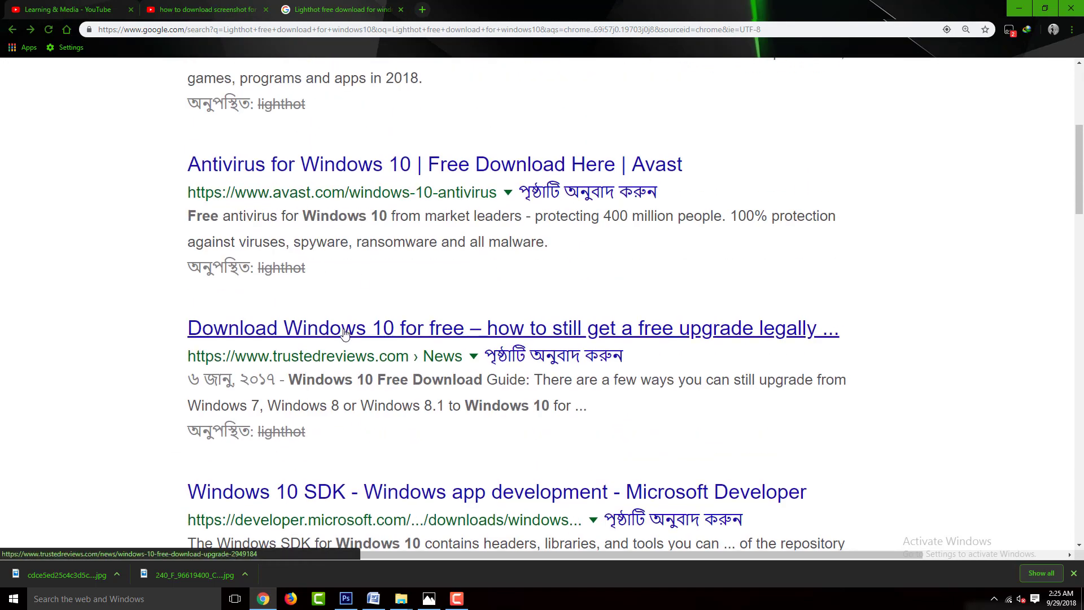
scroll(335, 169, up, 3)
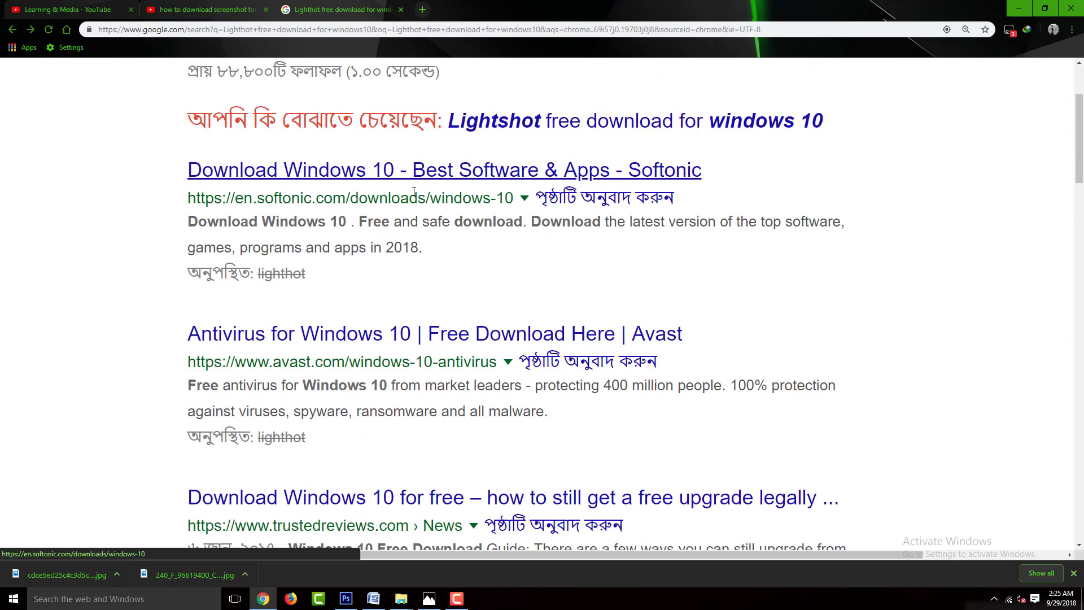
scroll(338, 174, up, 3)
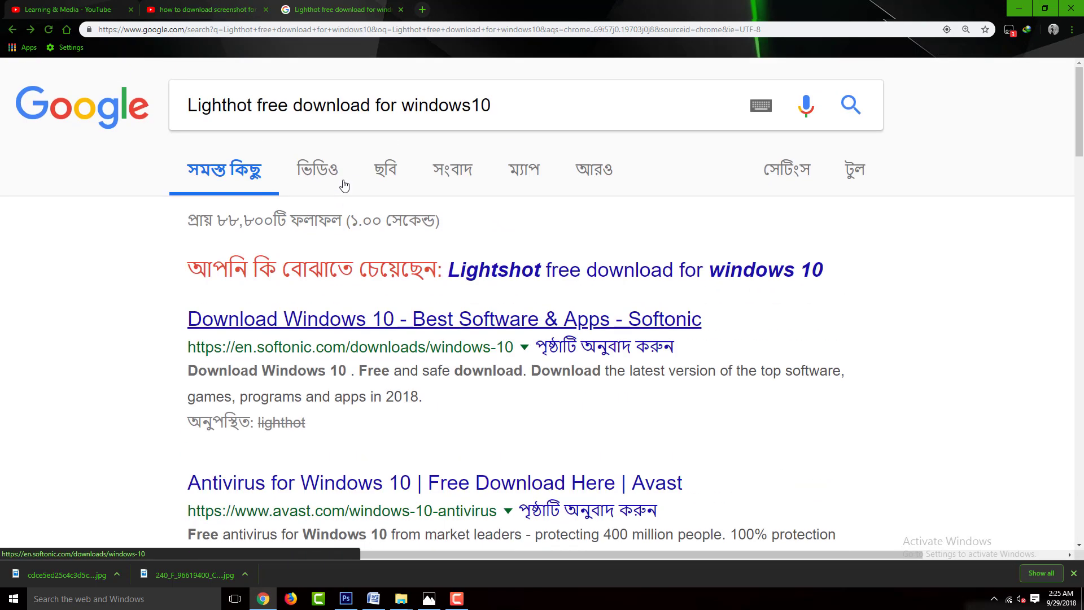
click(582, 284)
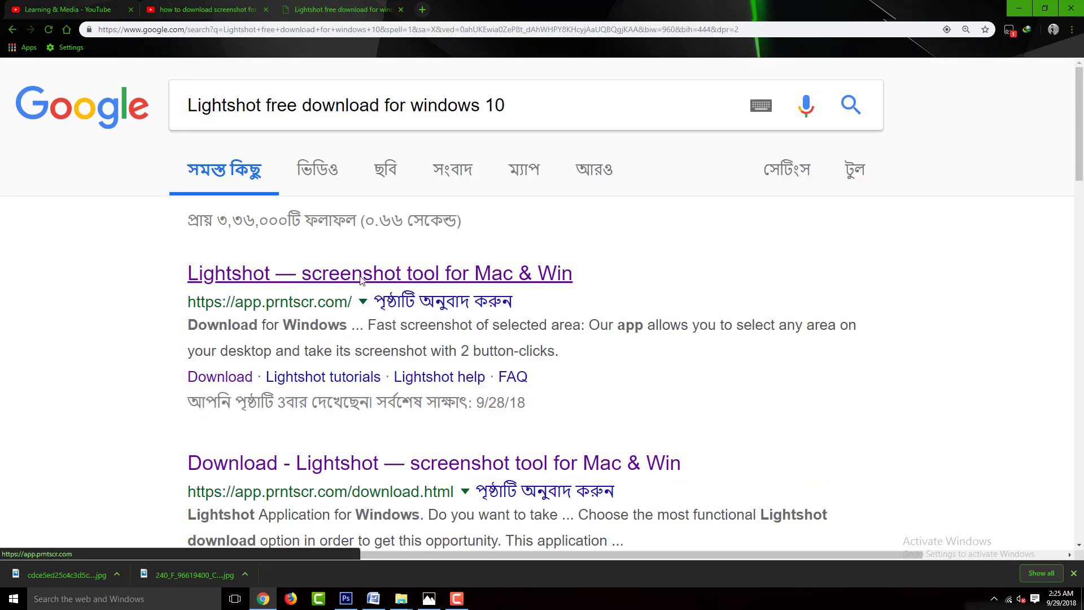
- Find the result "Download - Lightshot — screenshot tool for Mac & Win" in the Google results and open it
scroll(334, 365, down, 2)
scroll(335, 364, down, 1)
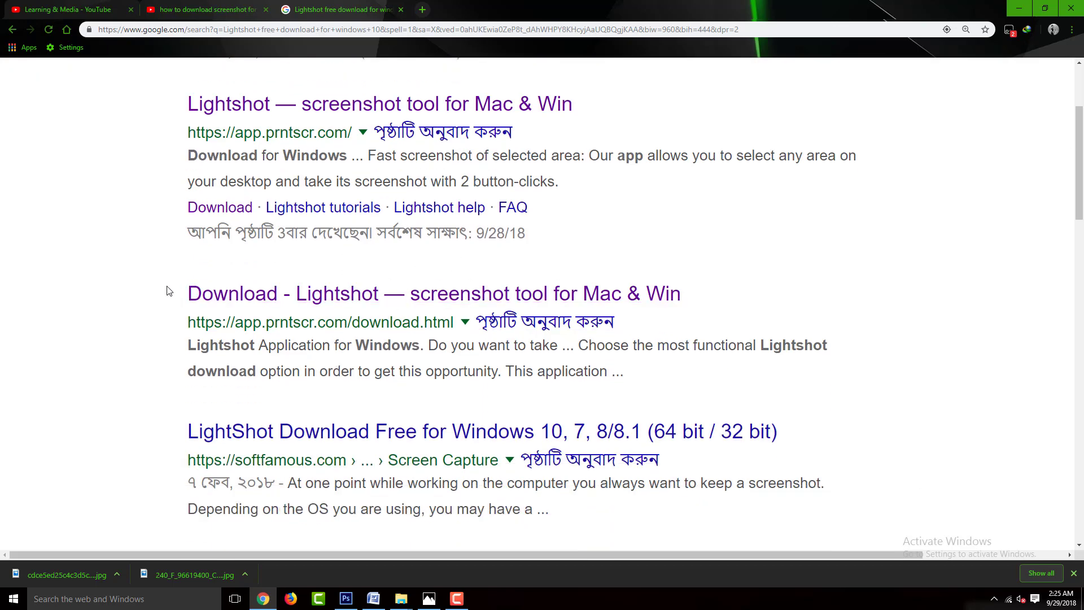
drag(338, 293, 551, 511)
click(92, 286)
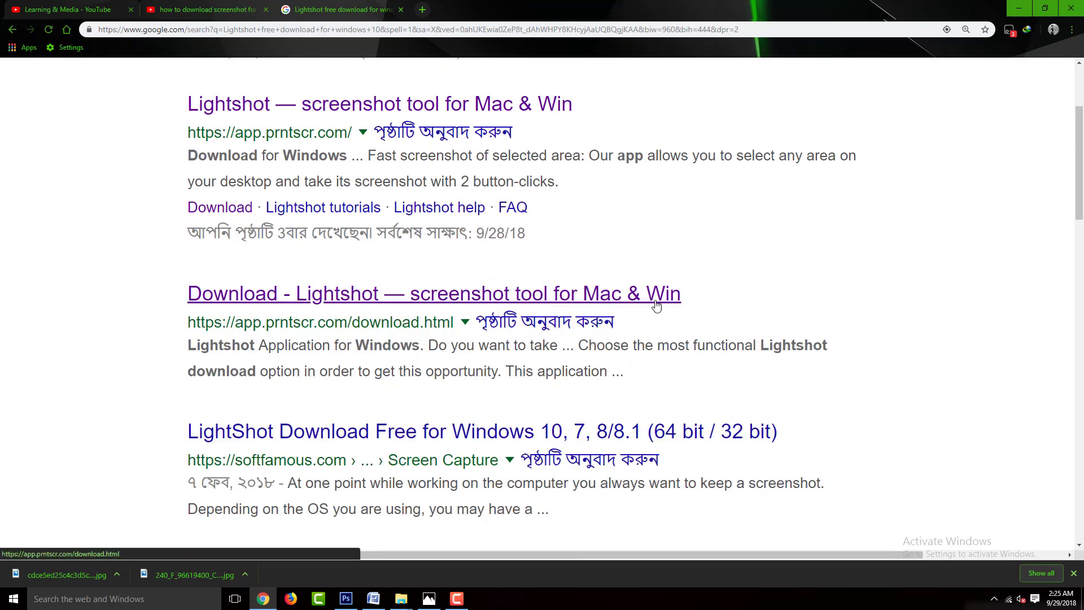
drag(699, 294, 174, 296)
scroll(569, 346, up, 3)
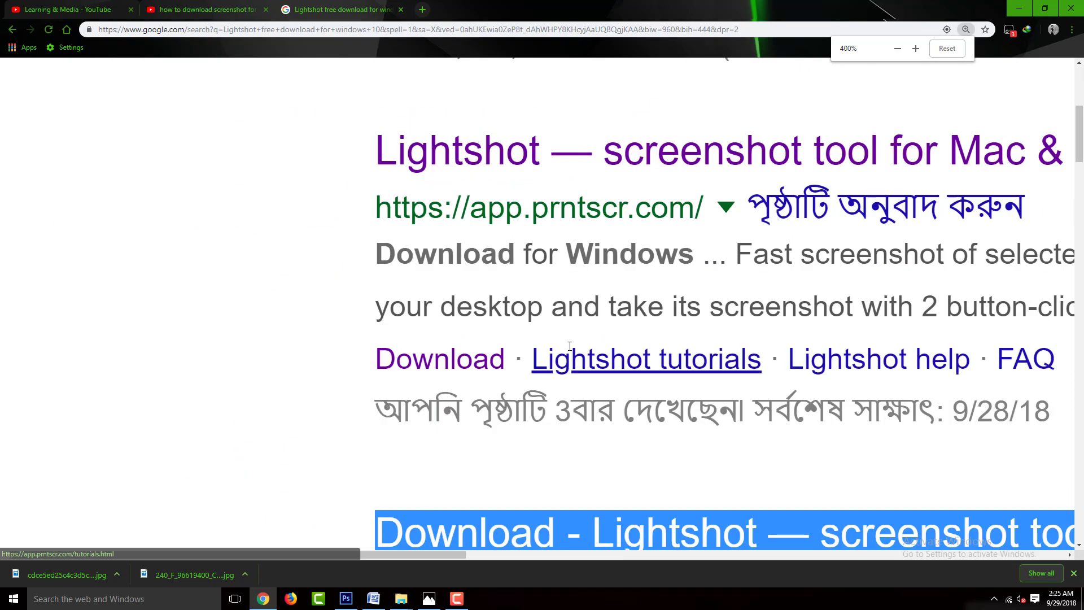
scroll(571, 351, down, 2)
scroll(633, 368, down, 1)
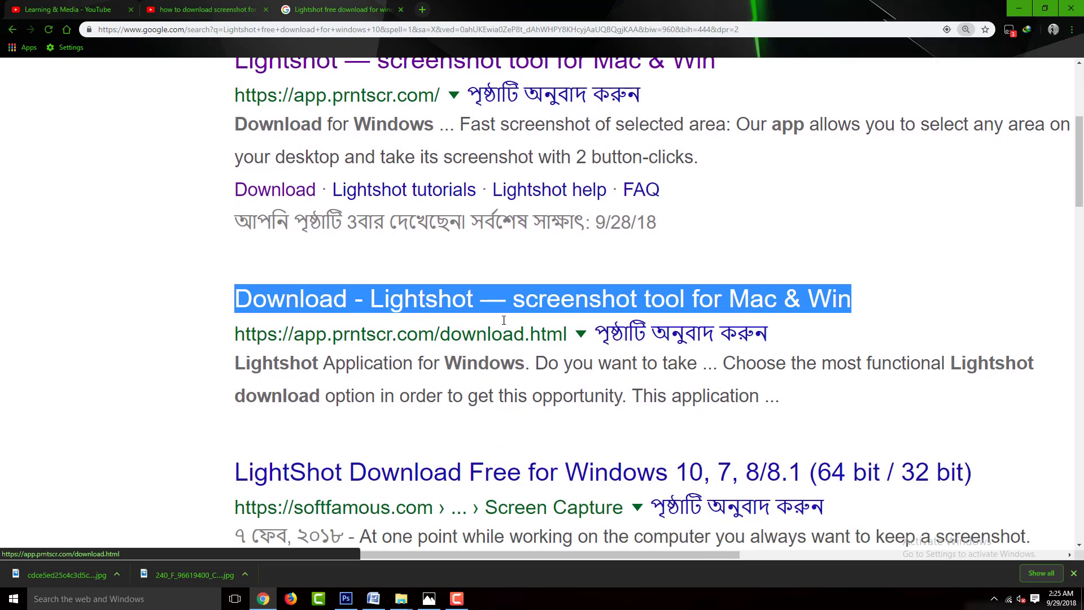
click(185, 283)
click(315, 307)
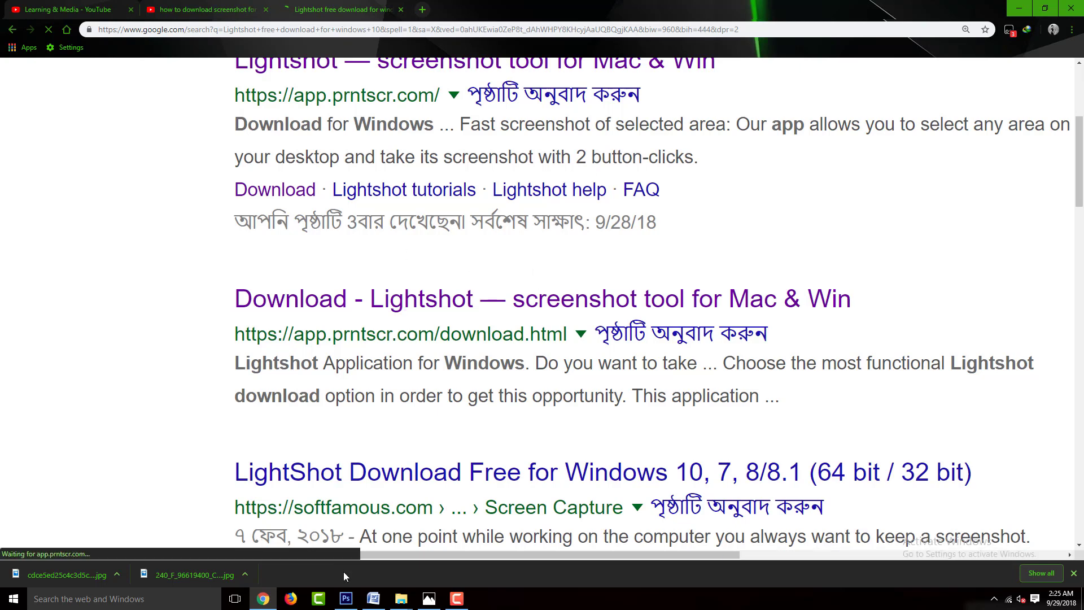
- Review instruction line 1 in the Word document and return to Chrome to look over the enlarged Lightshot downloads page
click(374, 598)
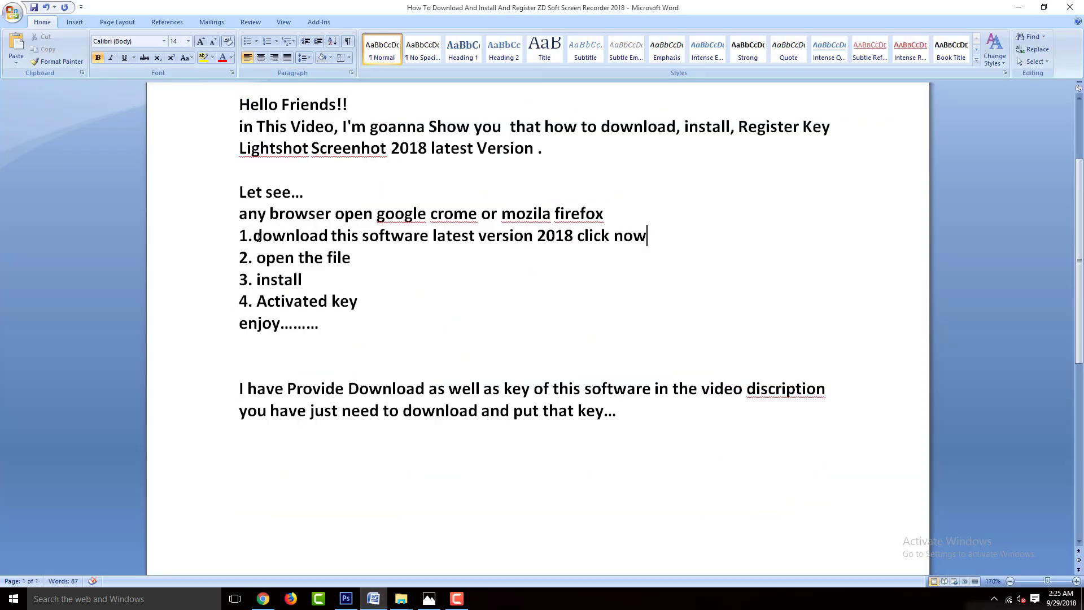
drag(257, 237, 649, 240)
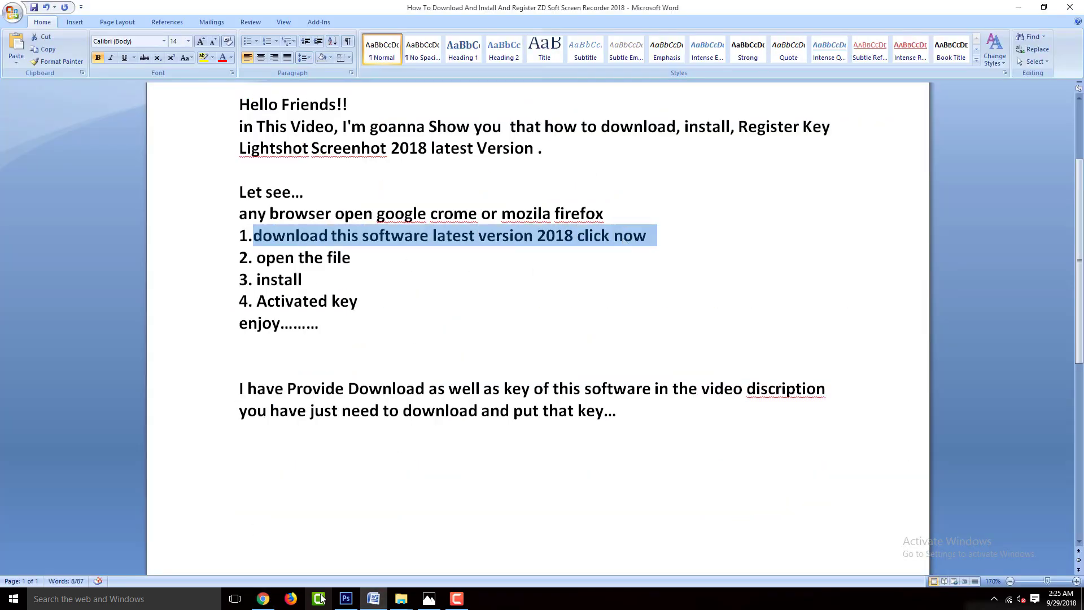
click(263, 599)
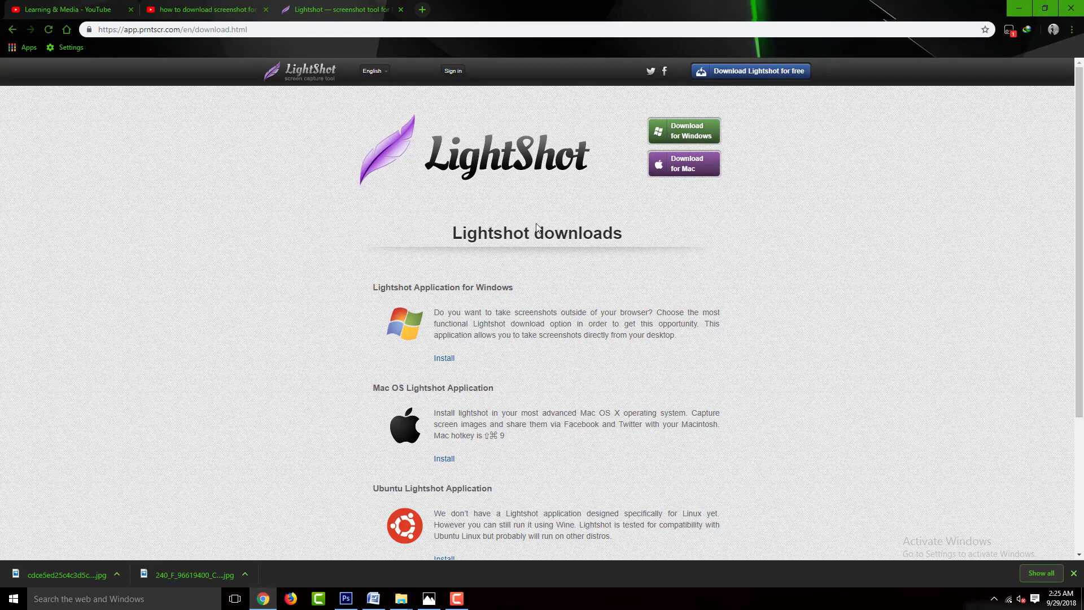
key(ctrl+plus)
key(ctrl+plus)
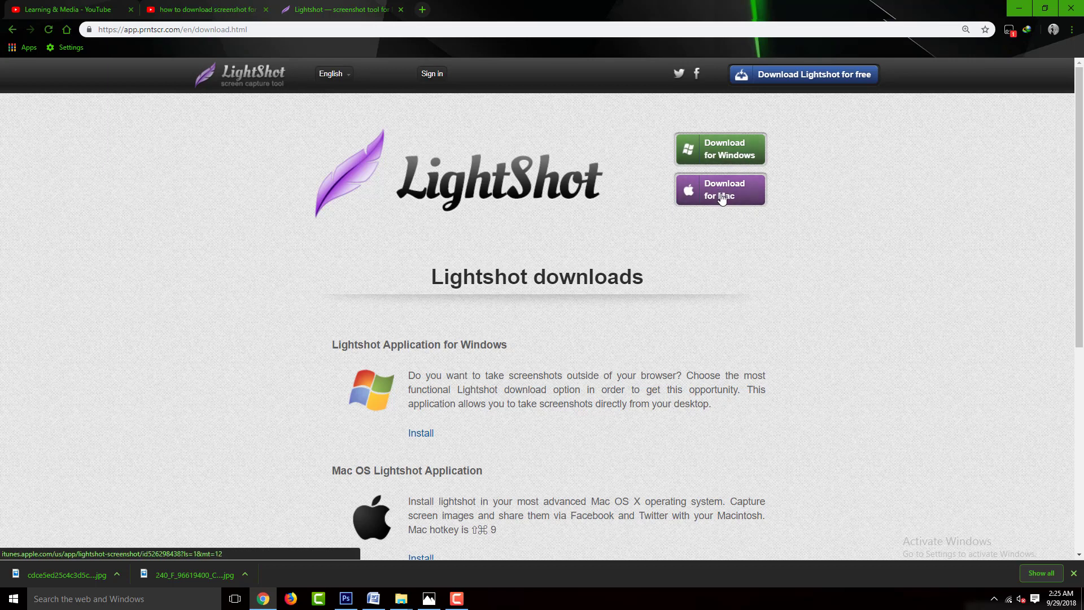
- Switch to the Word document and append "at first ta windows ar jonno ar" to the end of instruction line 1
click(374, 598)
click(660, 240)
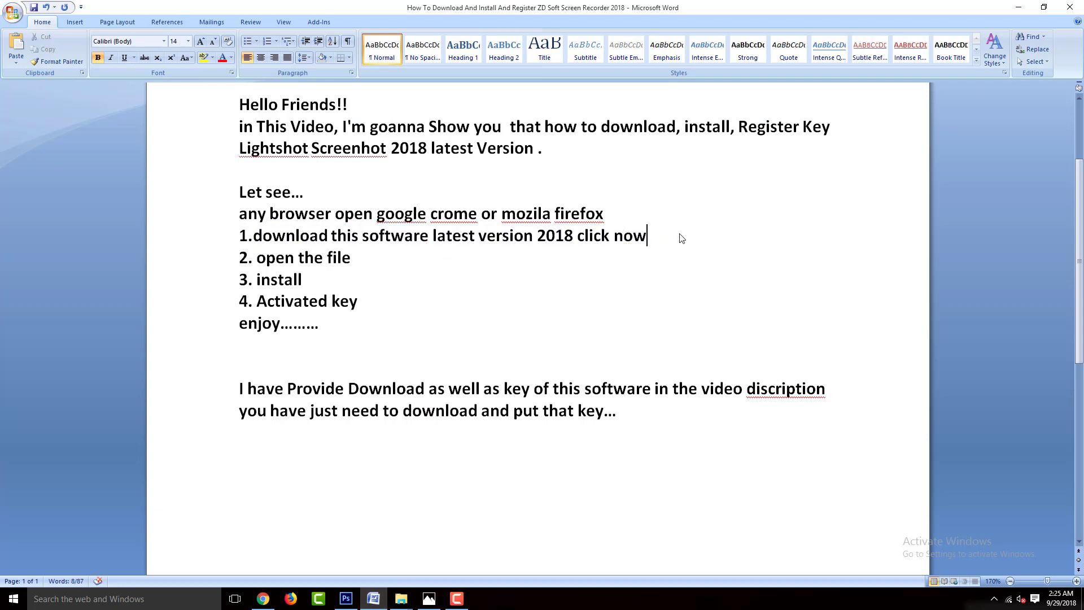
text(at first ta sie)
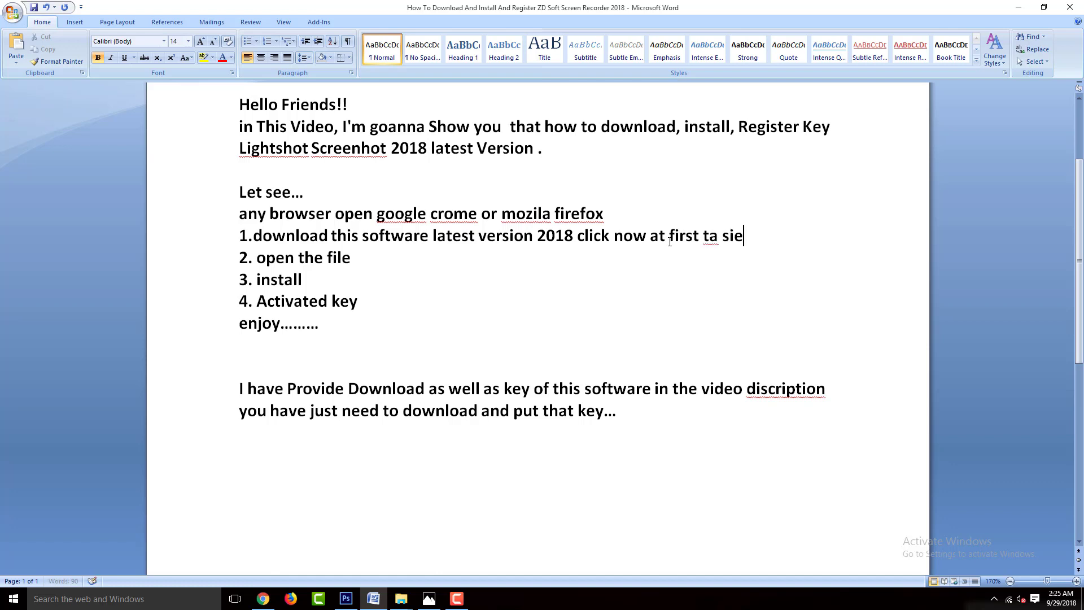
key(BackSpace)
key(BackSpace)
key(BackSpace)
text(windows ar jonn)
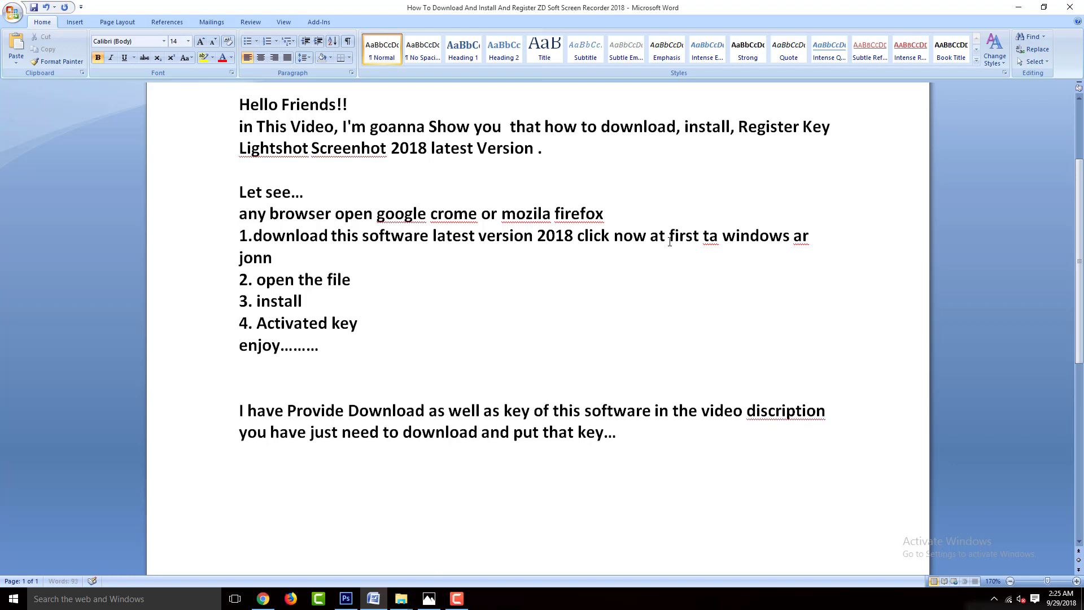
text(o ar pi)
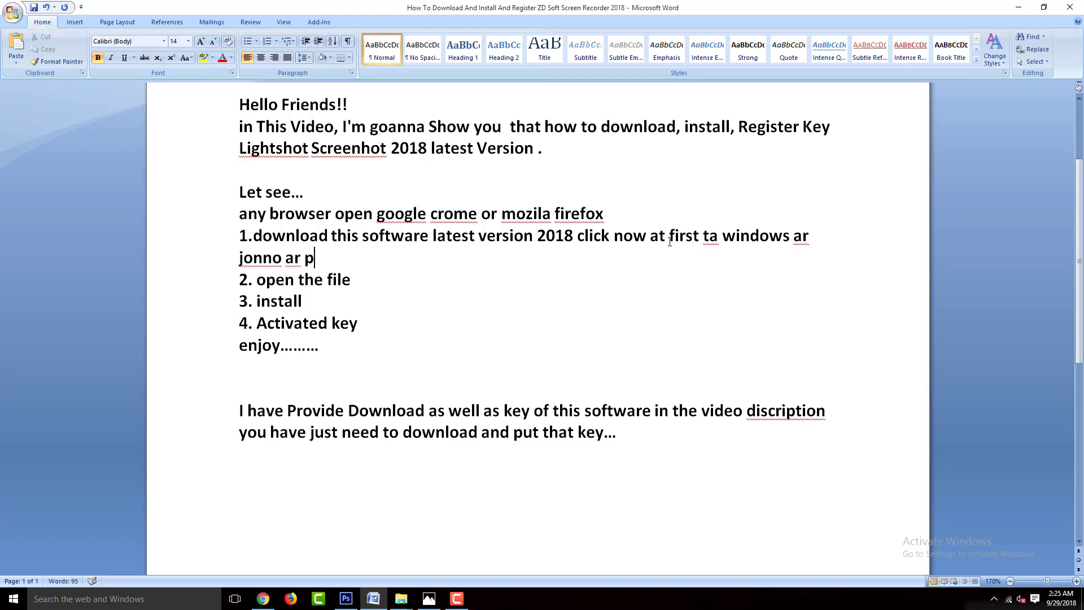
- Continue instruction line 1 with "at last ta hocce Mac or Android", using the spelling suggestion for the word Android
key(BackSpace)
key(BackSpace)
text(al)
key(BackSpace)
text(t last ta)
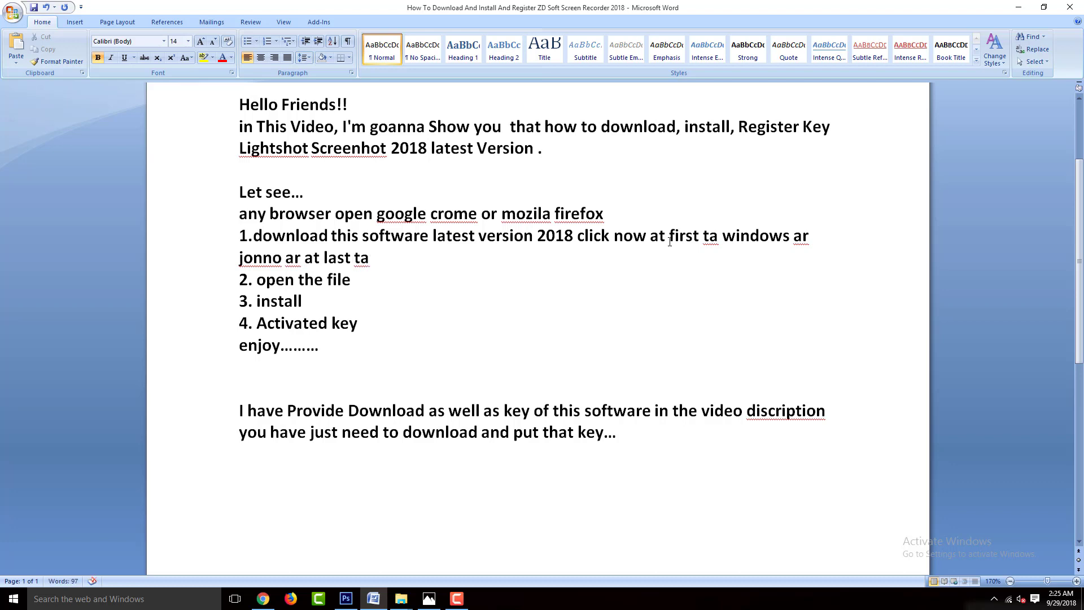
key(BackSpace)
key(BackSpace)
key(BackSpace)
text(ta hocce Mac o)
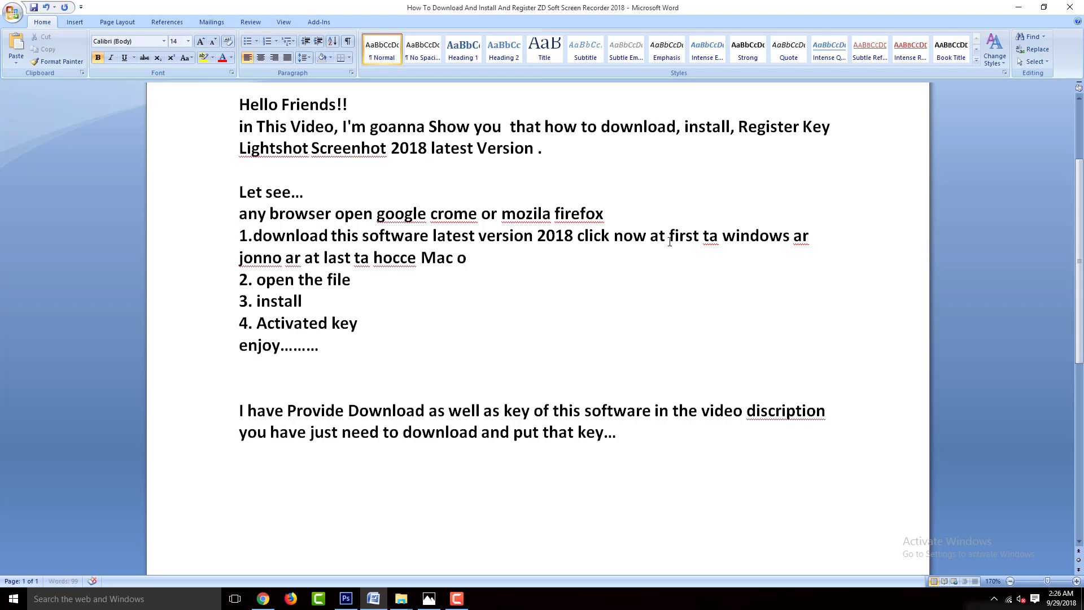
text(r Androyed)
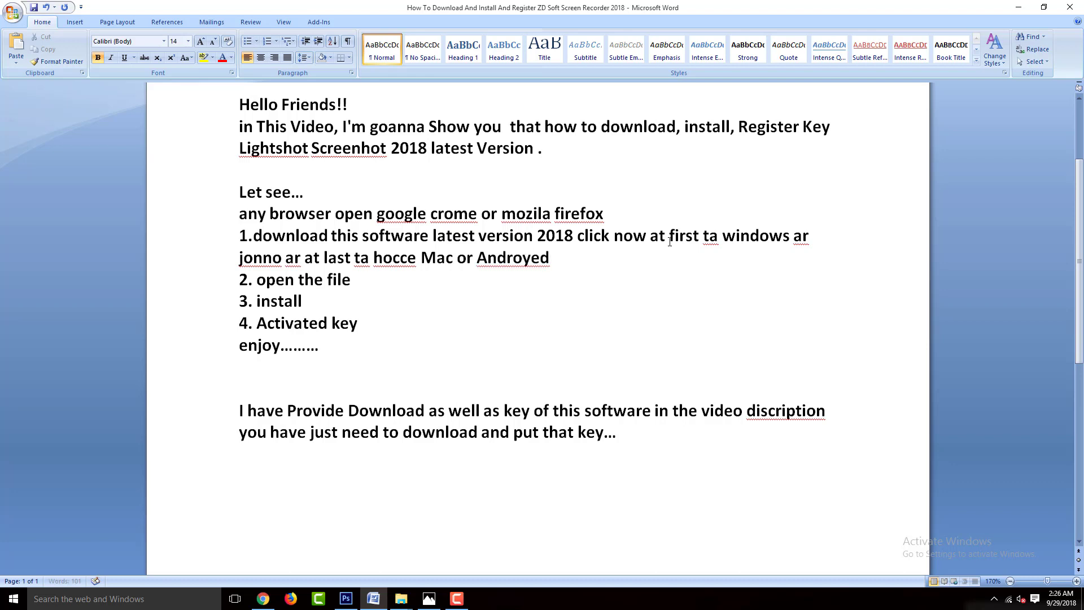
right_click(551, 265)
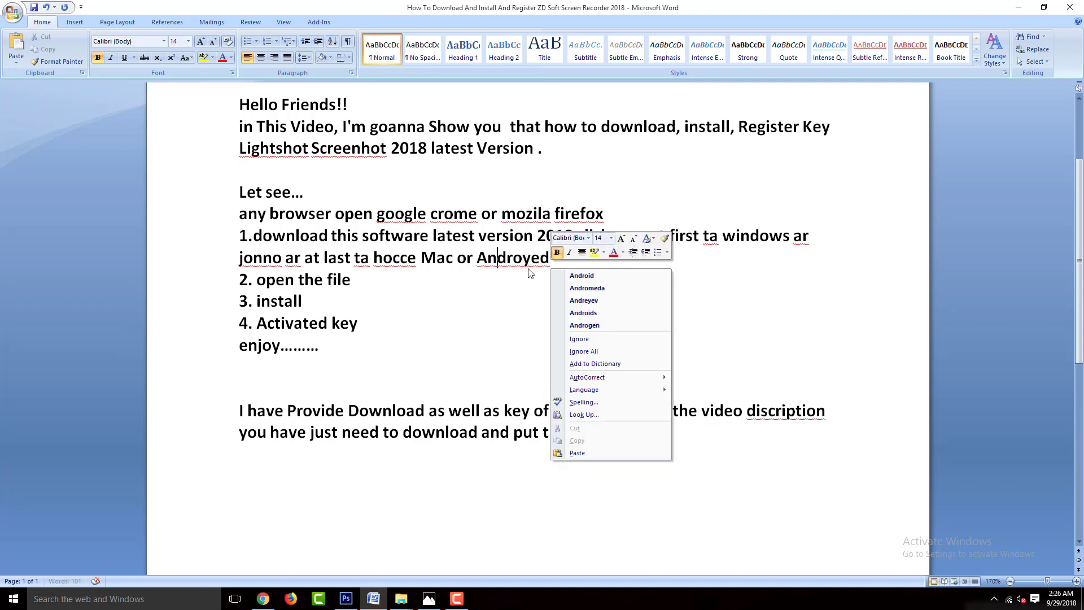
click(570, 273)
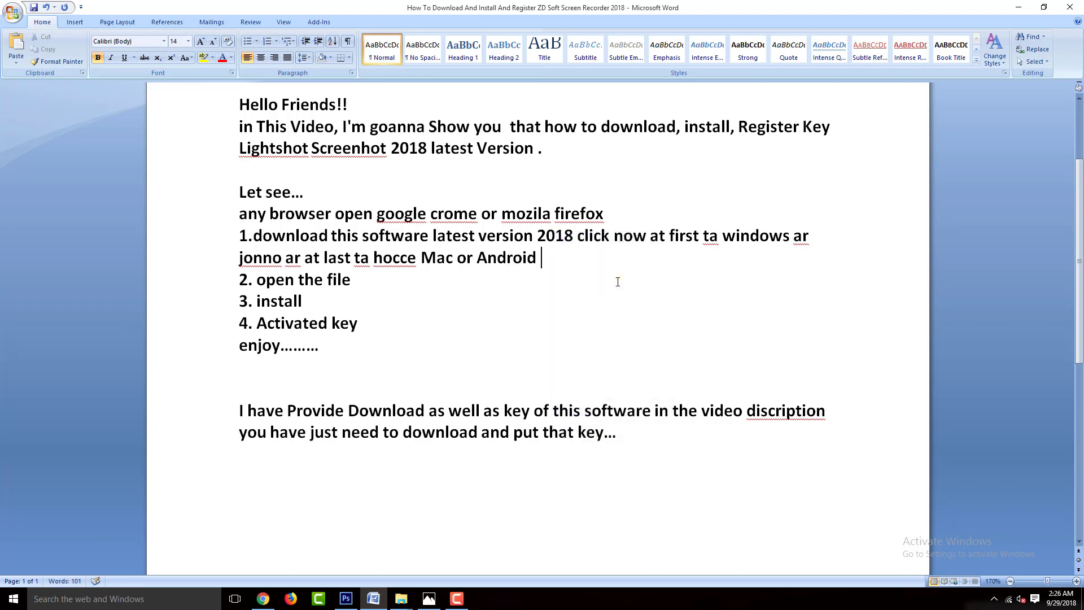
- Add "any device ar jonno" after "Android" in instruction line 1
text(an)
text(y sof)
key(BackSpace)
key(BackSpace)
key(BackSpace)
text(device )
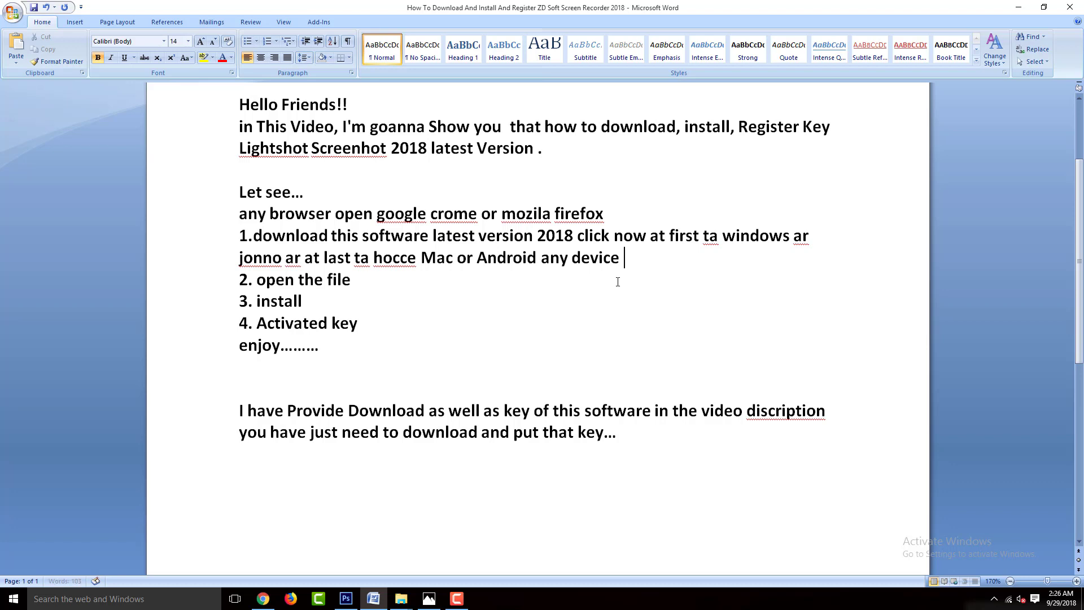
text(ar jonno)
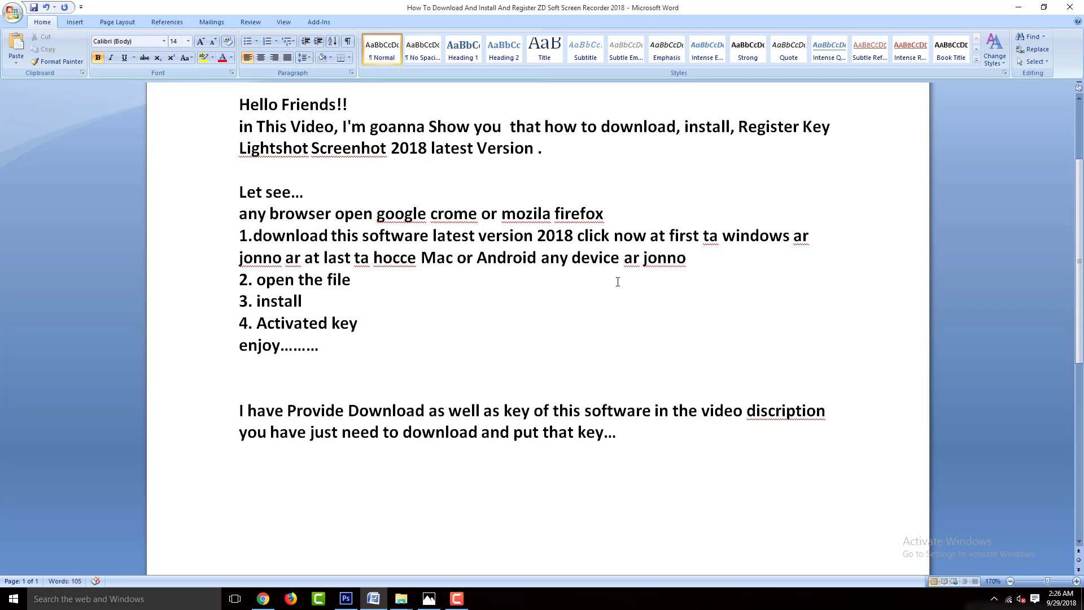
- Finish instruction line 1 with "so amra Windows ta te click korbo and download korbo so lets see"
text( so amra Wi)
text(ndo)
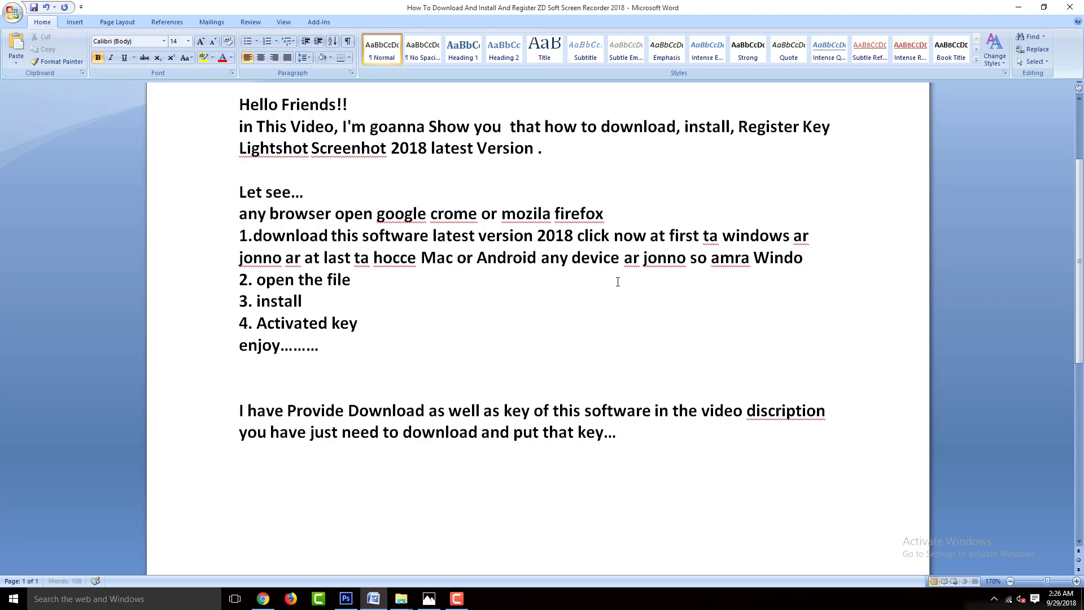
text(ws ta te cli)
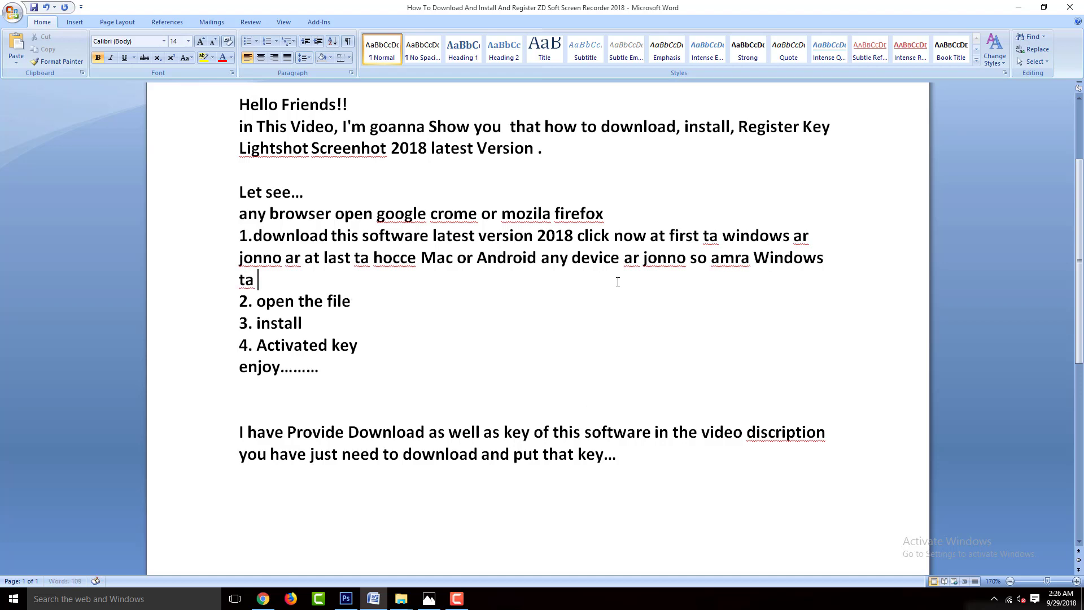
text(ck korbo a)
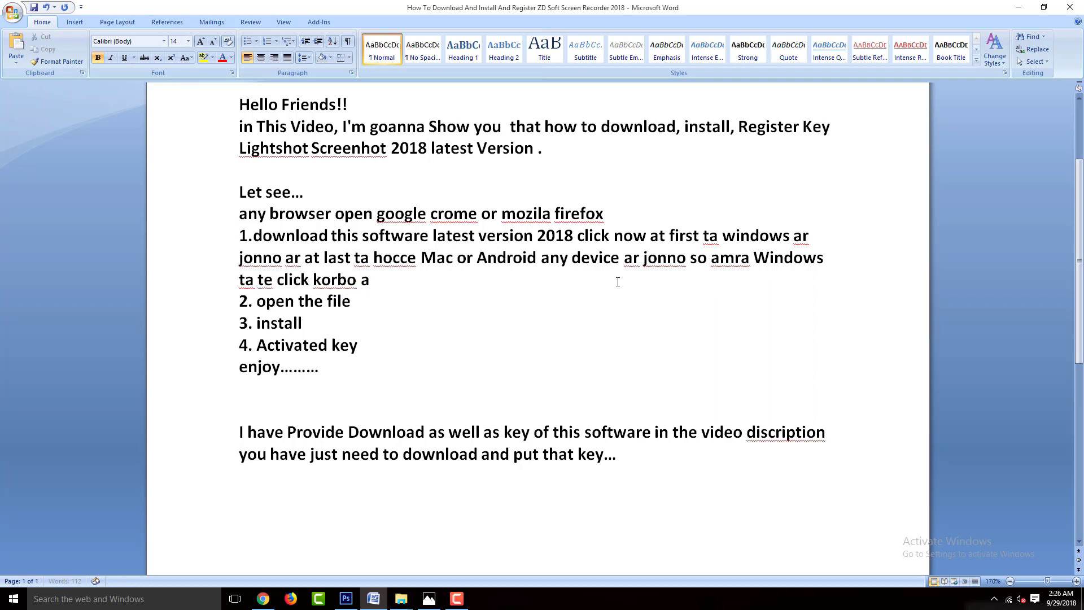
text(nd downloa)
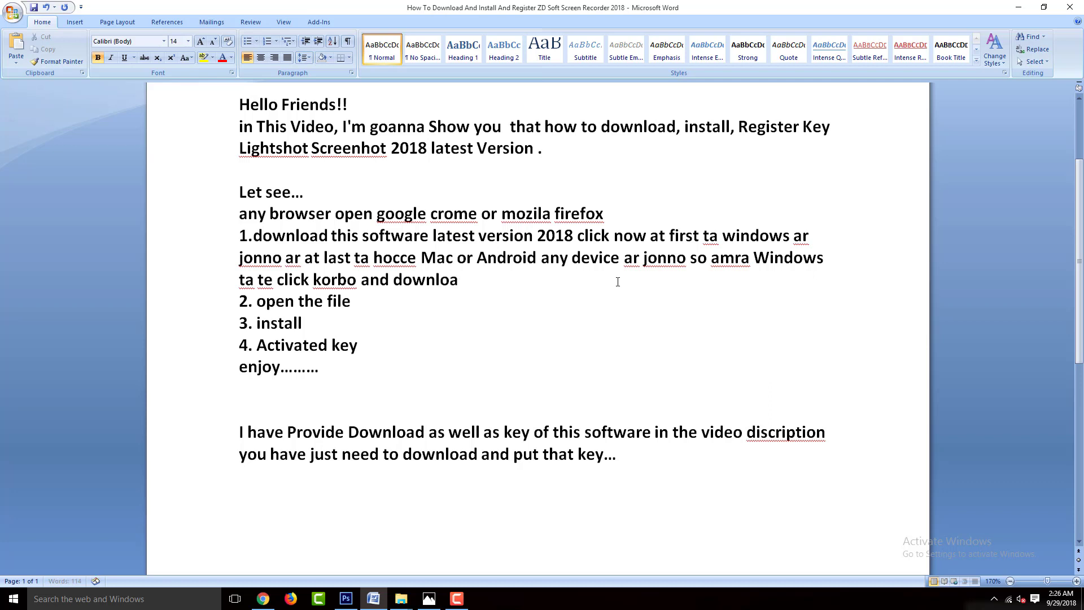
text(d korbo)
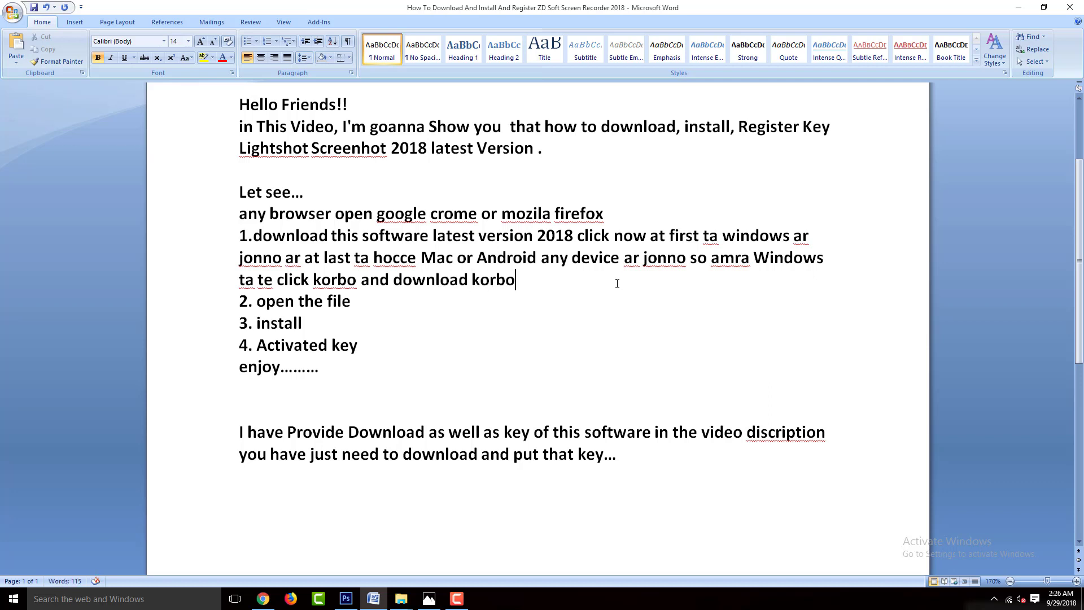
text( e)
key(BackSpace)
text(so lets see)
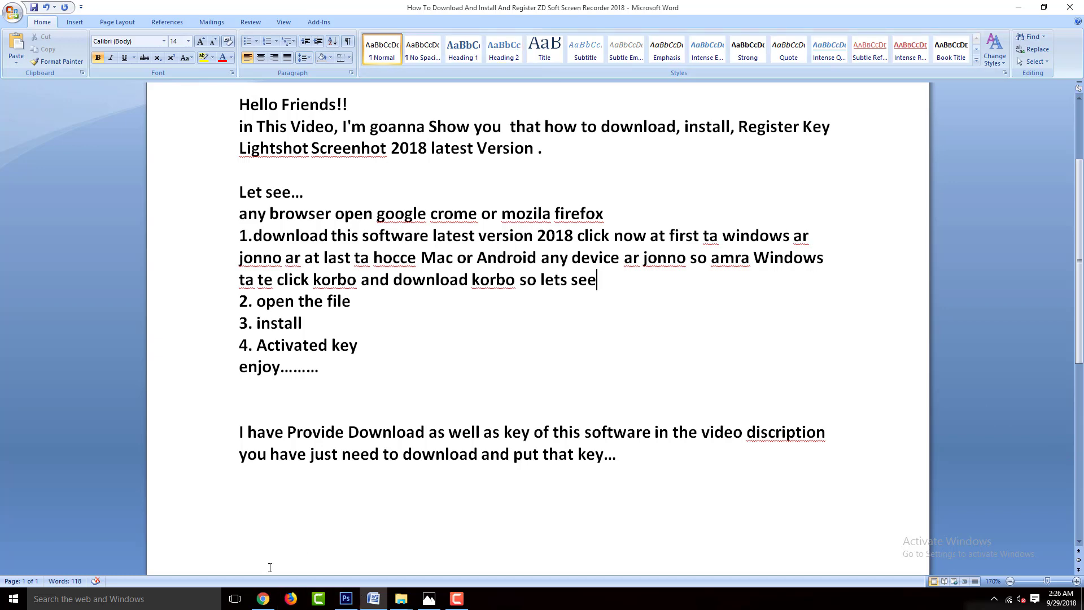
- Switch to Chrome and copy the web address of the Lightshot downloads page
click(263, 598)
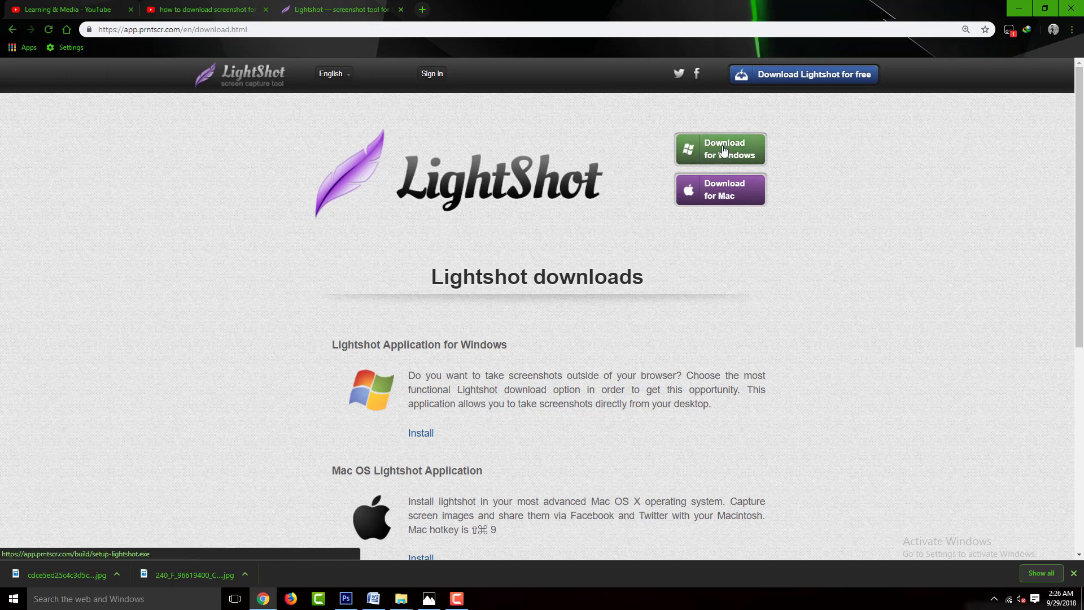
click(239, 29)
right_click(237, 30)
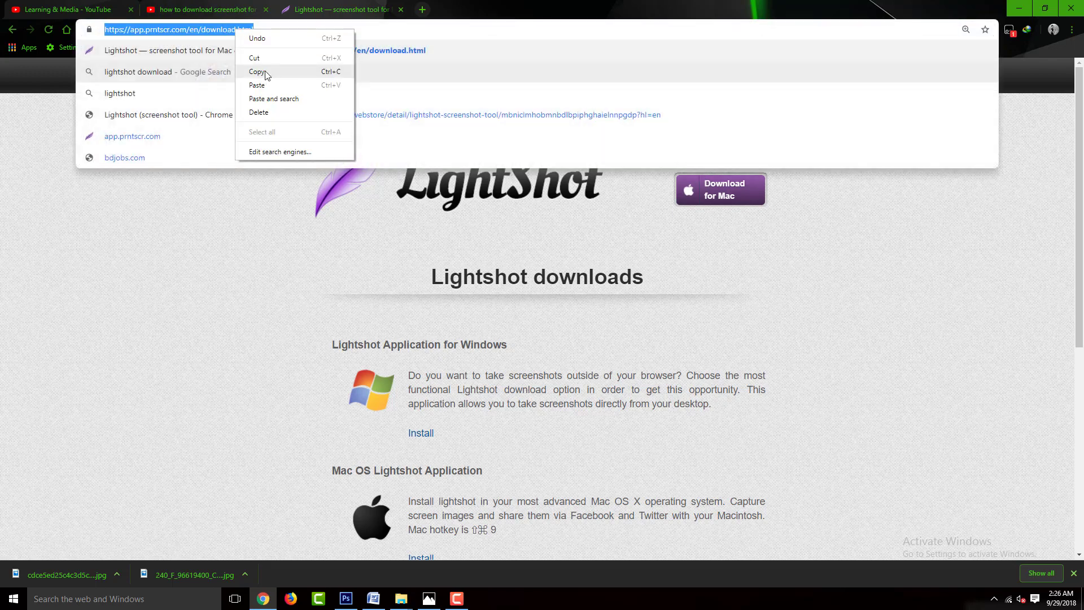
click(267, 78)
click(263, 264)
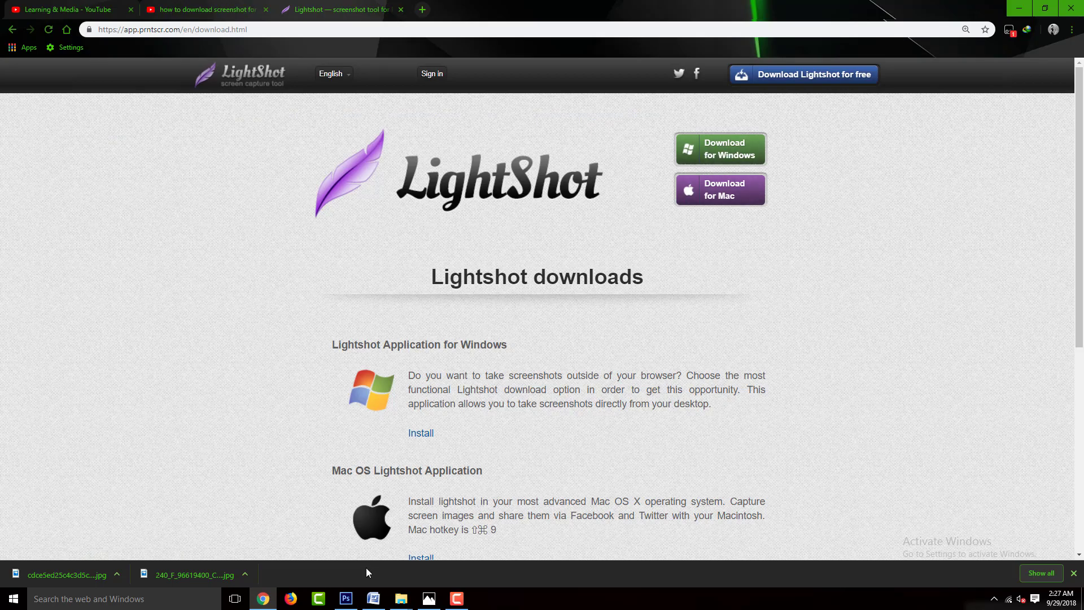
- In the Word document, add "download link:" on the empty line below "enjoy" and paste the copied web address after it
click(374, 599)
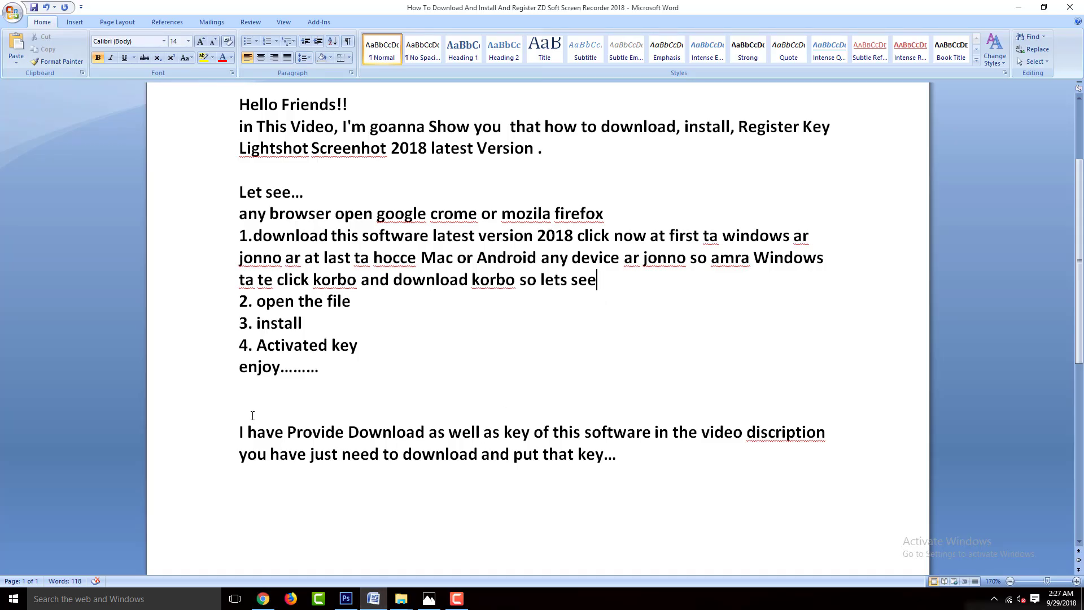
click(250, 394)
text(download)
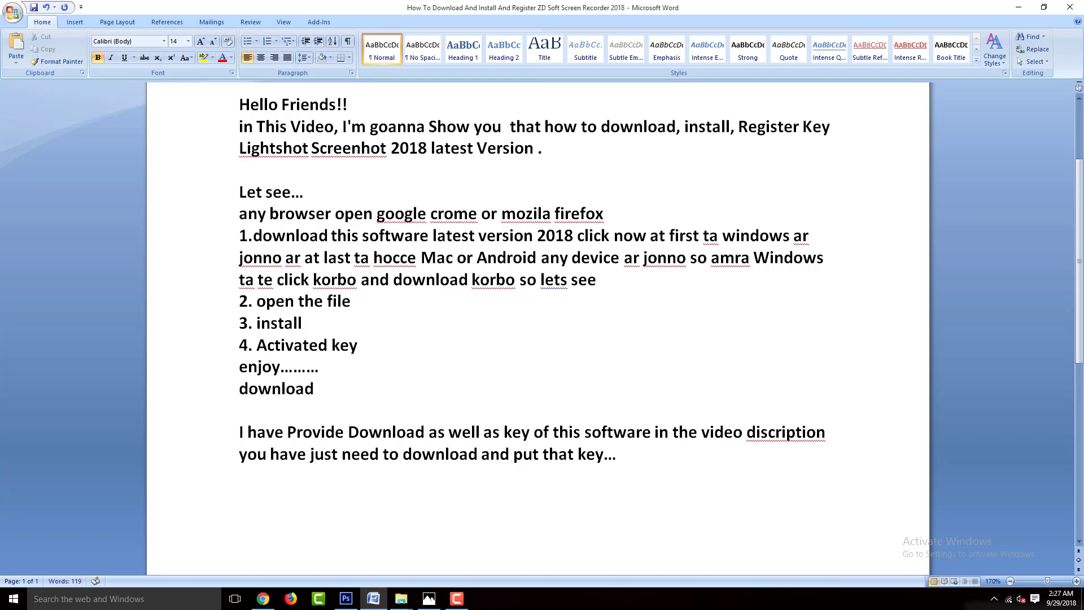
text( link:)
key(ctrl+v)
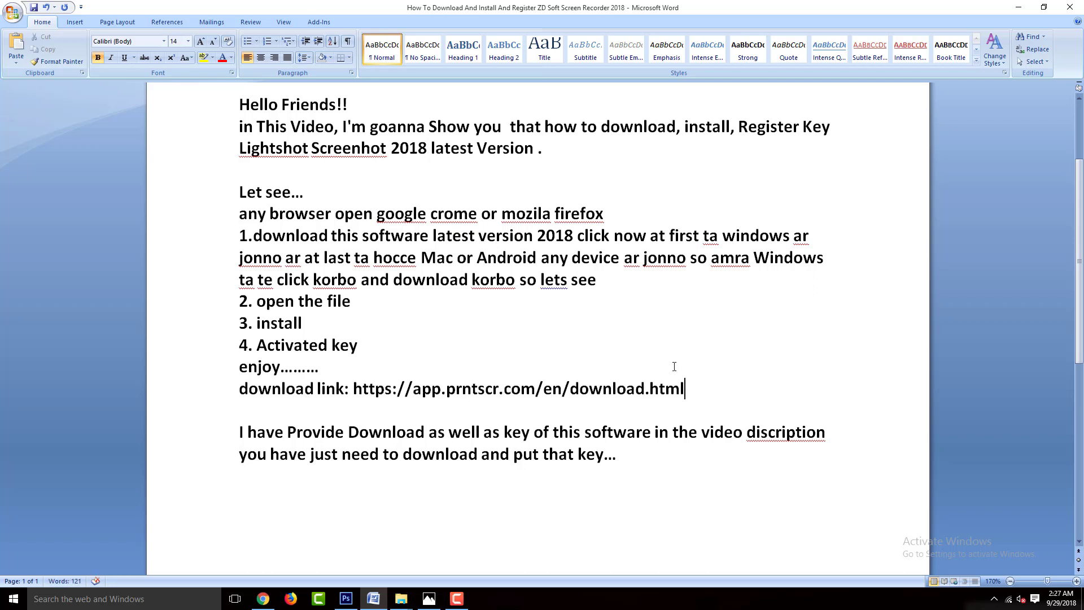
- Try to download the Windows version of Lightshot from the Chrome downloads page, cancel the transfer, and close the download manager's tab
click(263, 599)
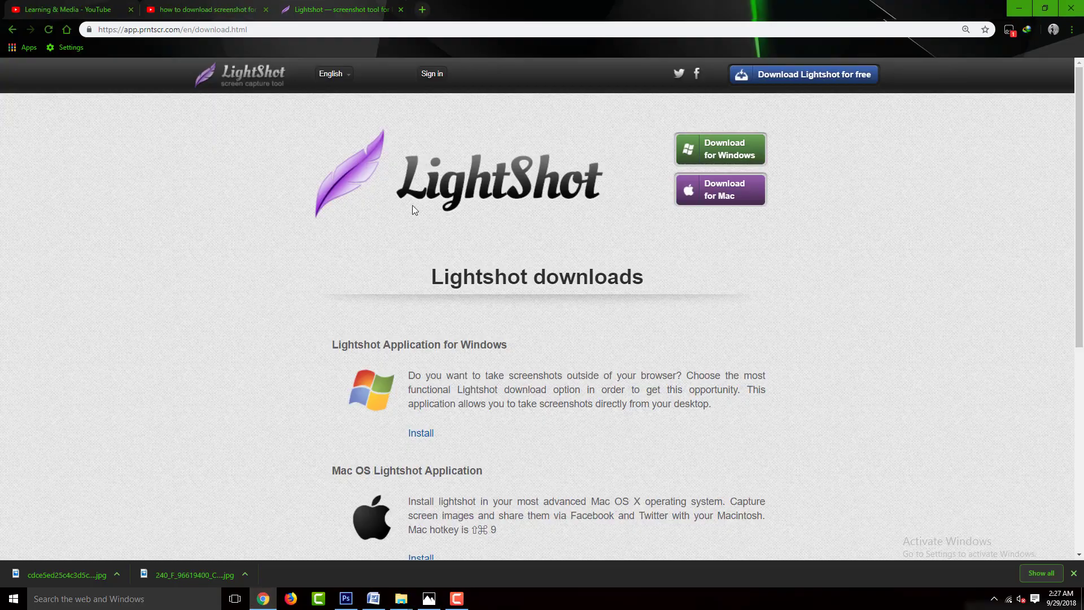
click(726, 154)
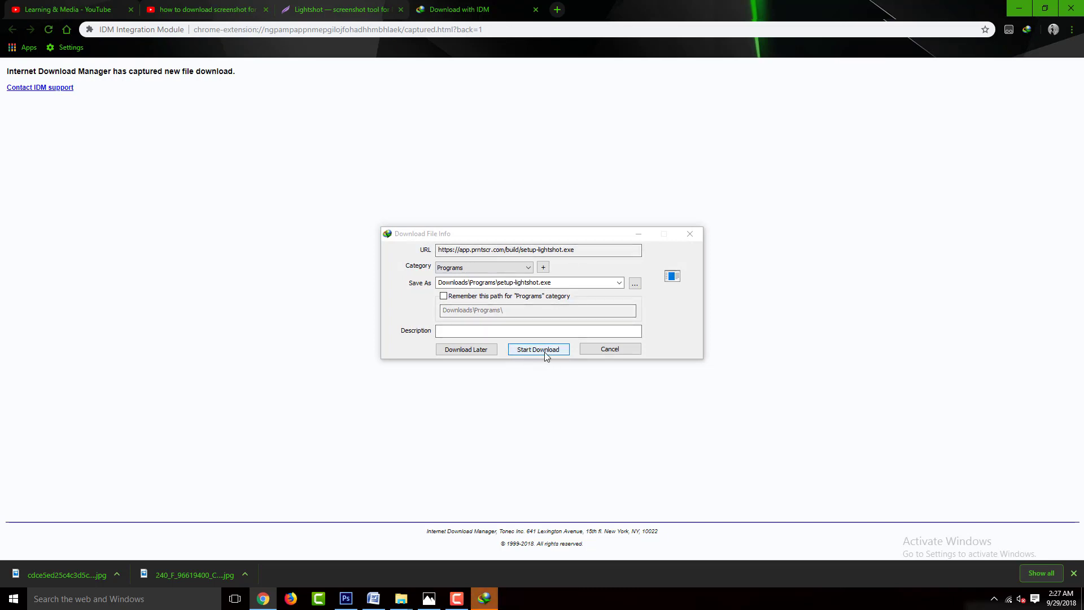
drag(553, 233, 552, 164)
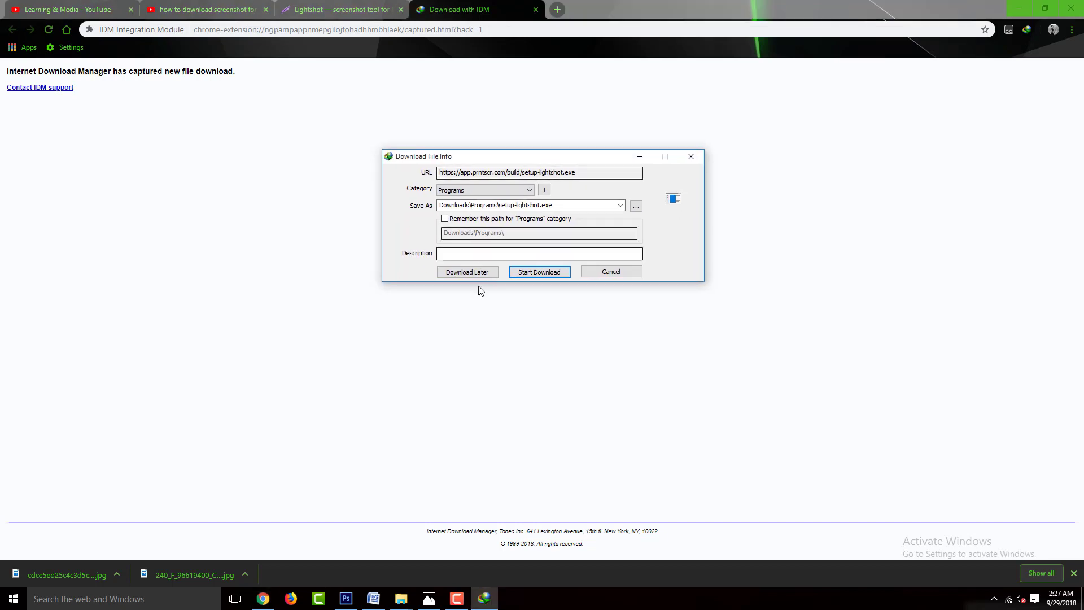
click(537, 275)
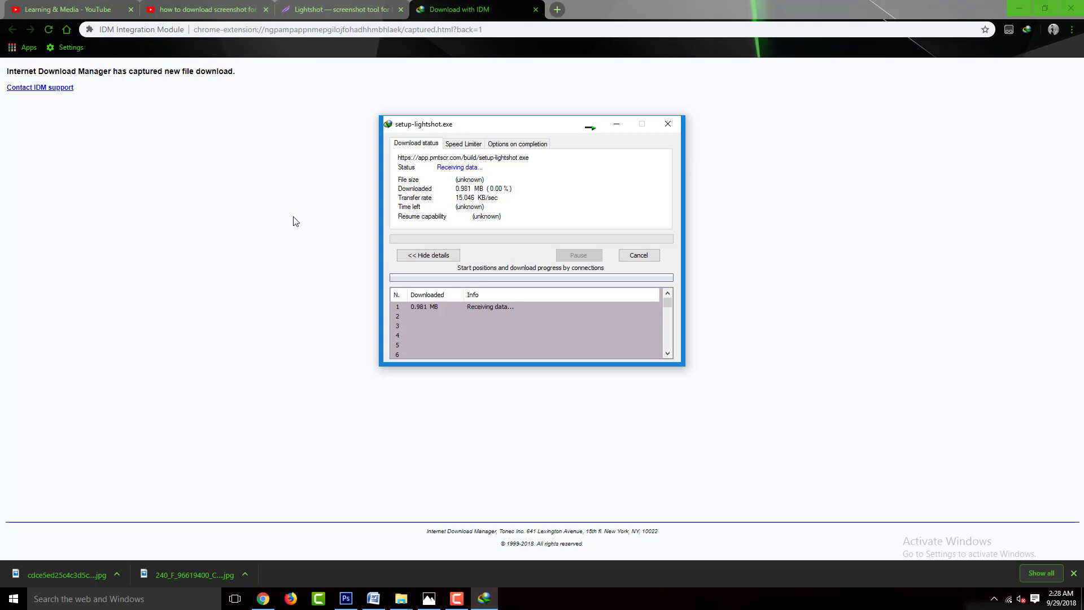
click(636, 259)
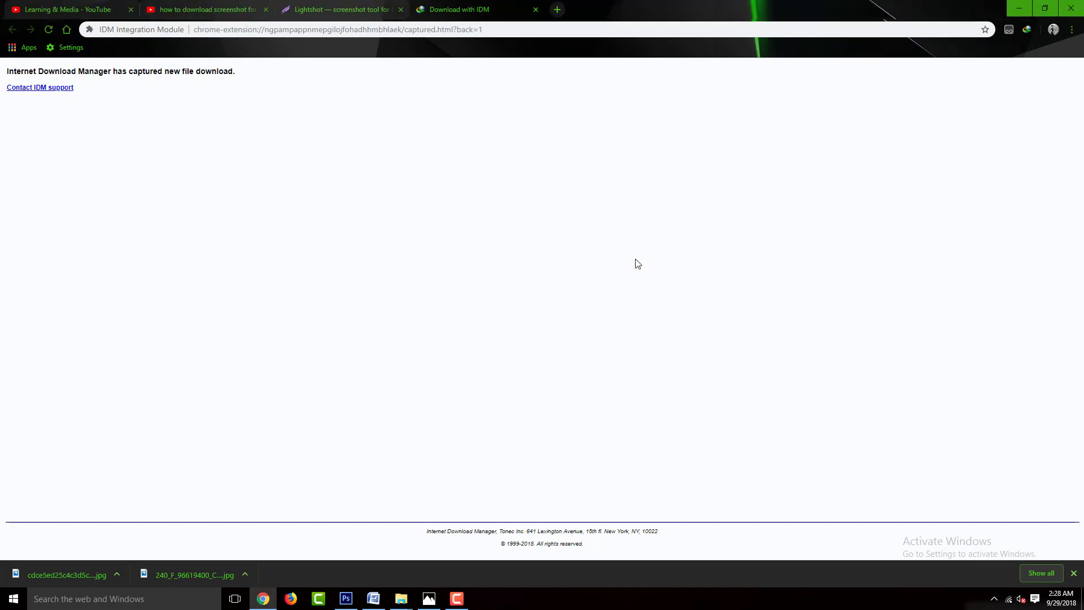
click(535, 10)
- Highlight "open the file" in line 2 of the Word document, then minimise the open windows and refresh the desktop
click(374, 599)
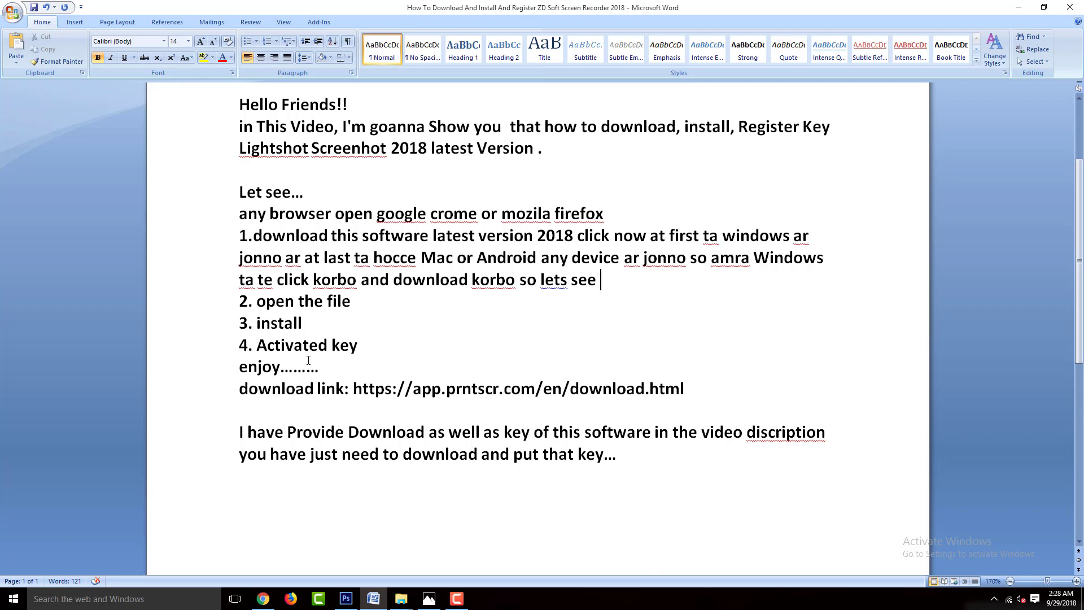
drag(267, 309, 362, 304)
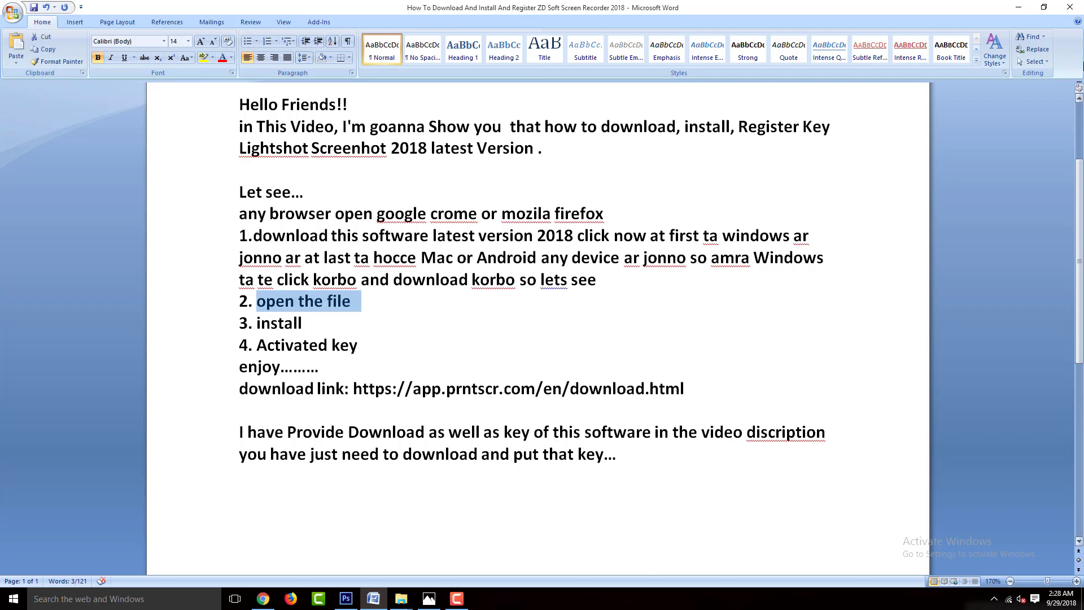
click(1012, 8)
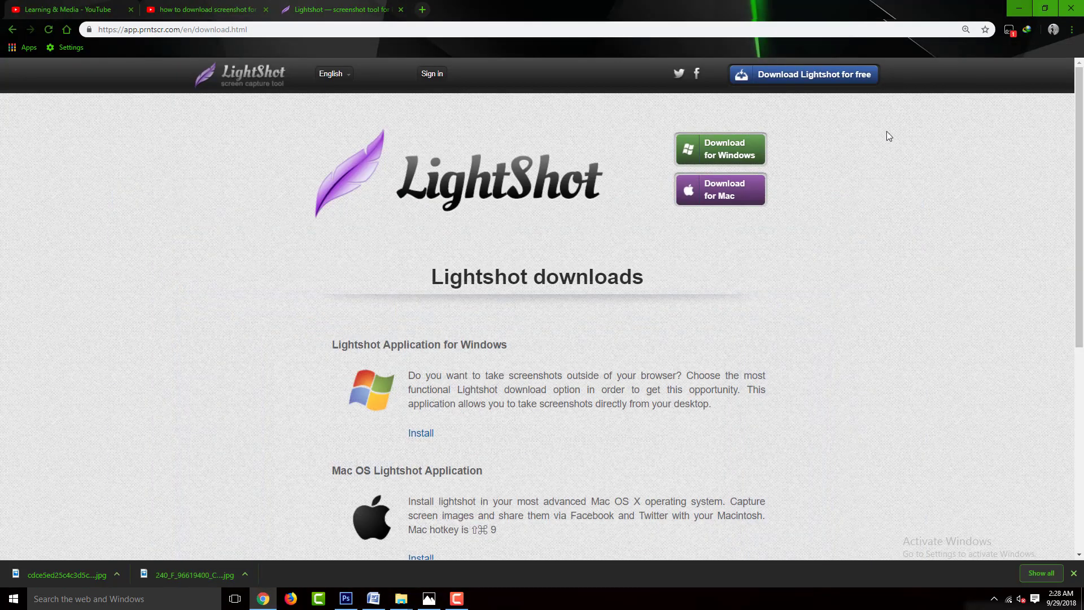
click(1013, 9)
right_click(515, 84)
click(536, 115)
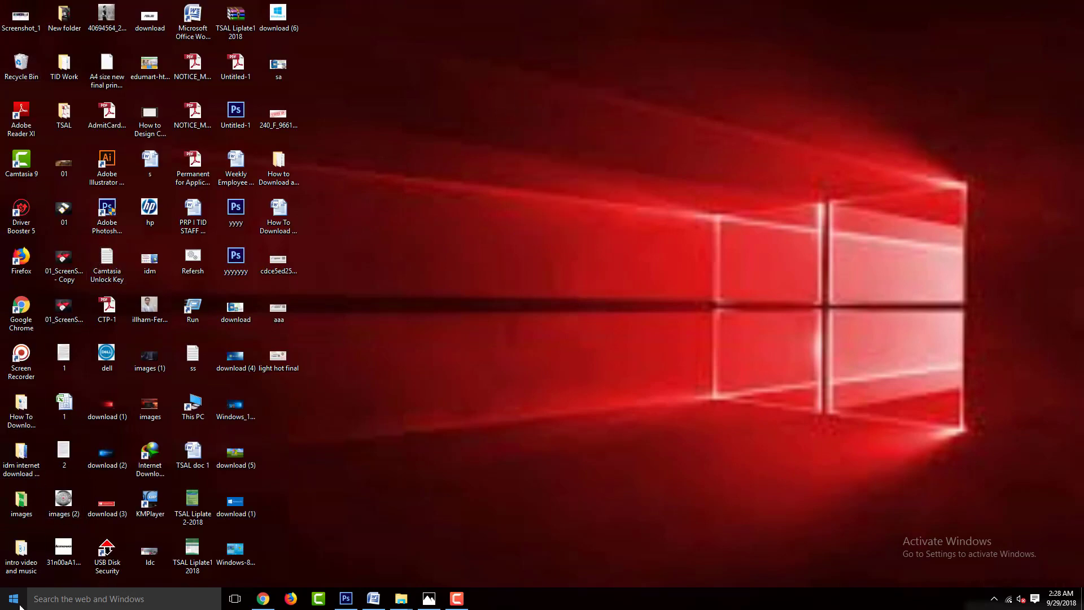
- Copy the setup-lightshot installer from the softowr folder to the desktop and place it in the middle of the empty area
mouse_move(398, 602)
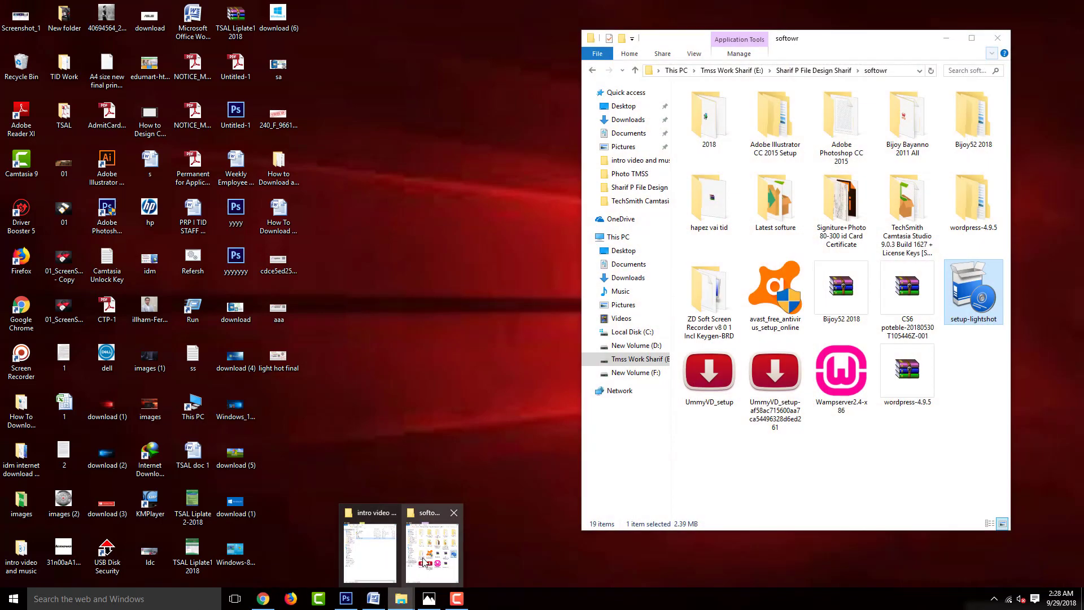
click(424, 561)
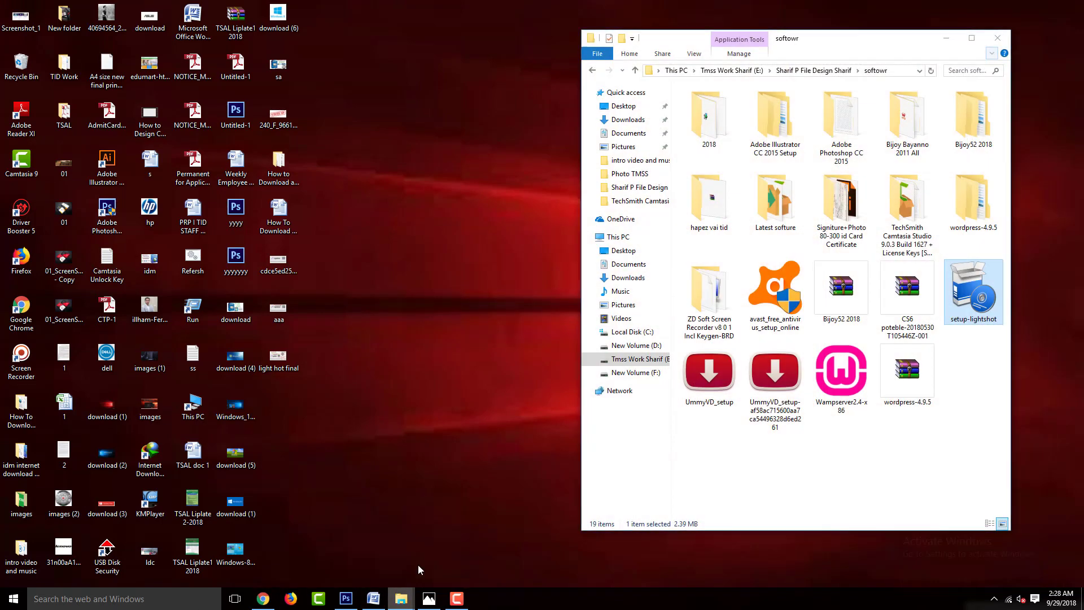
drag(969, 297, 434, 168)
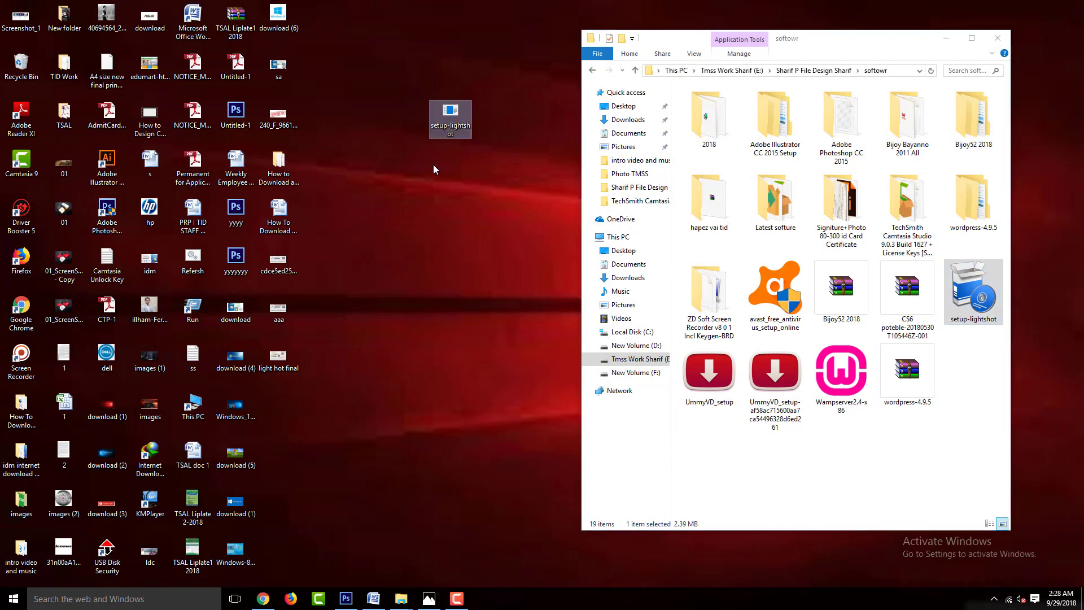
click(947, 38)
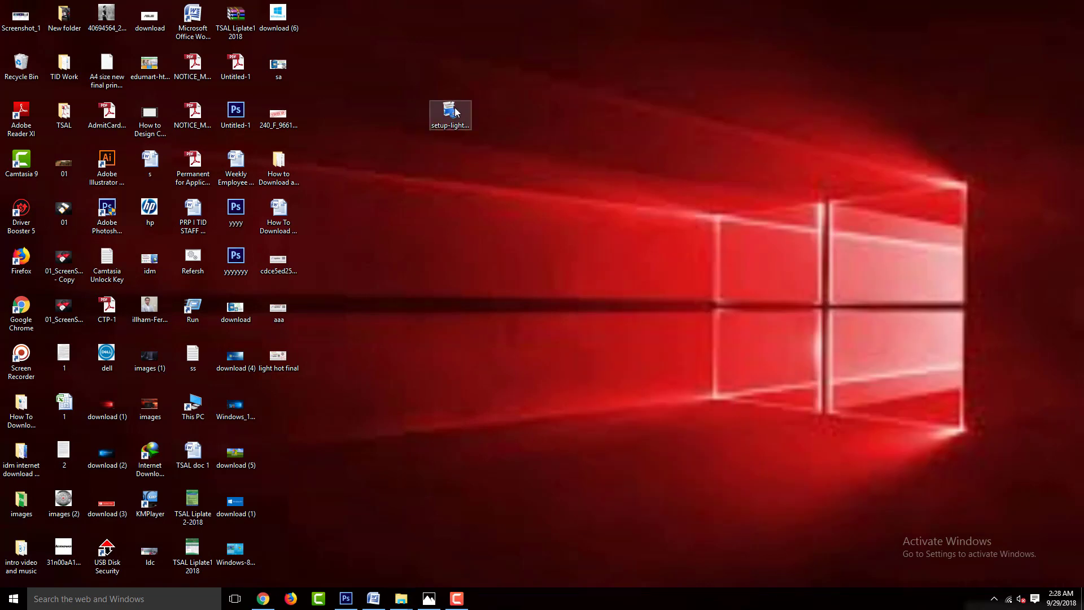
drag(450, 113, 623, 266)
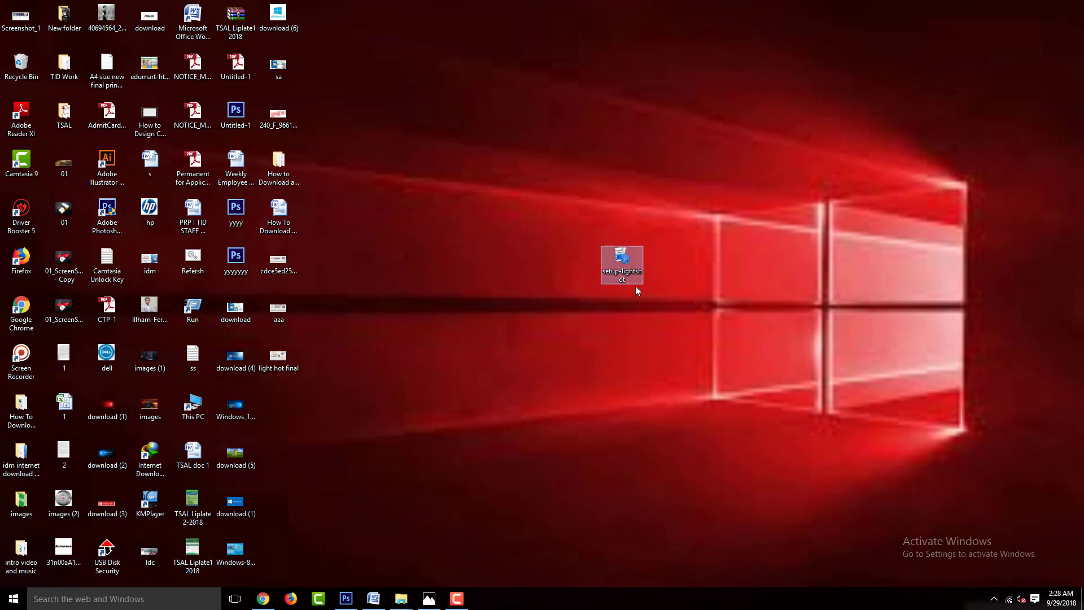
- Highlight "install" in line 3 of the Word document, then return to the desktop and refresh it
click(374, 599)
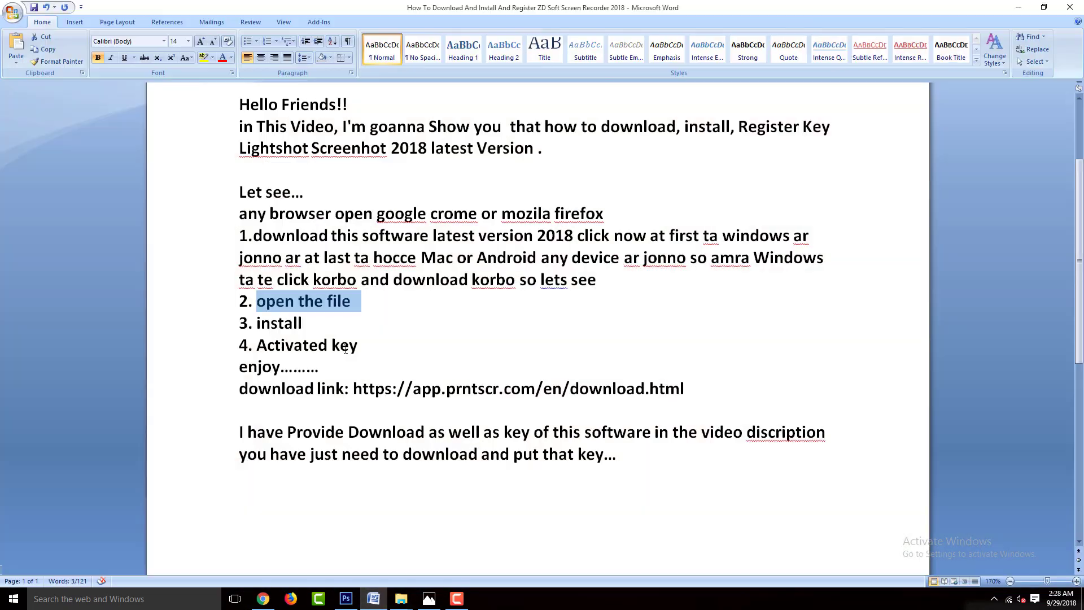
click(343, 305)
drag(249, 323, 314, 323)
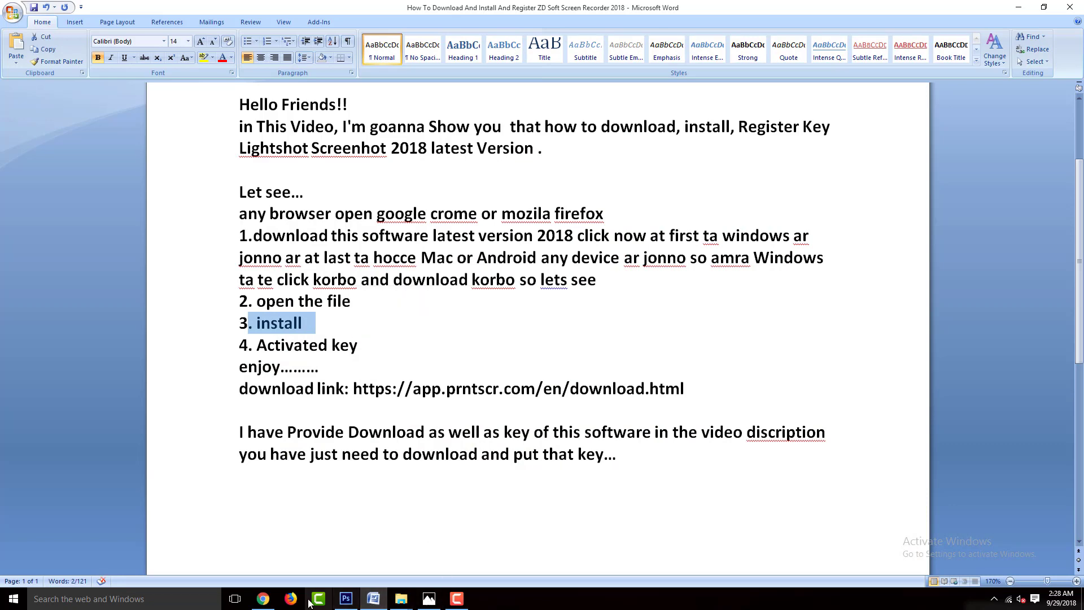
click(410, 545)
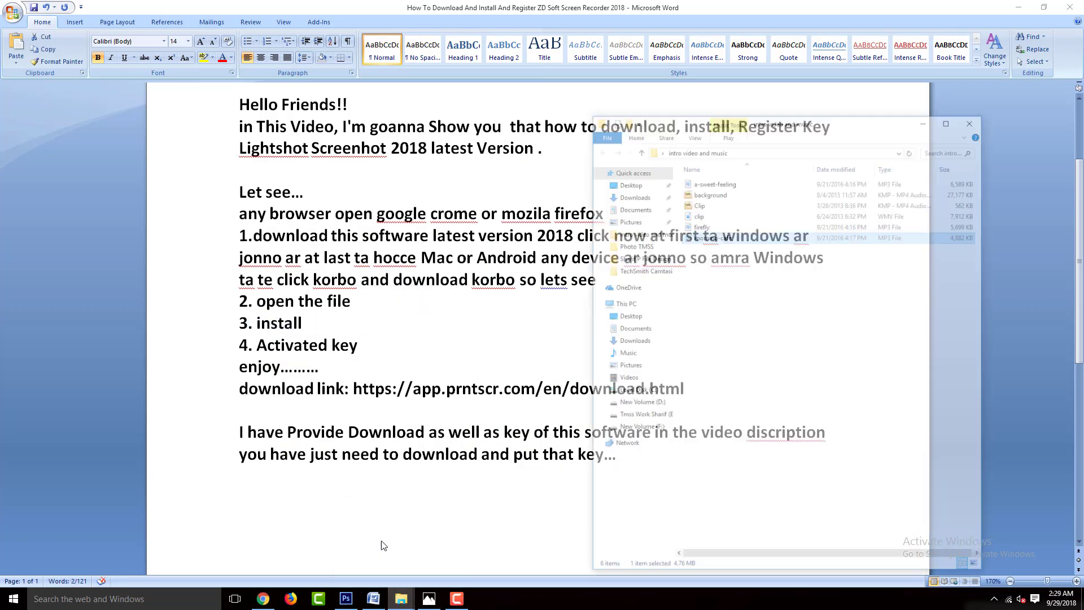
click(985, 63)
key(super+d)
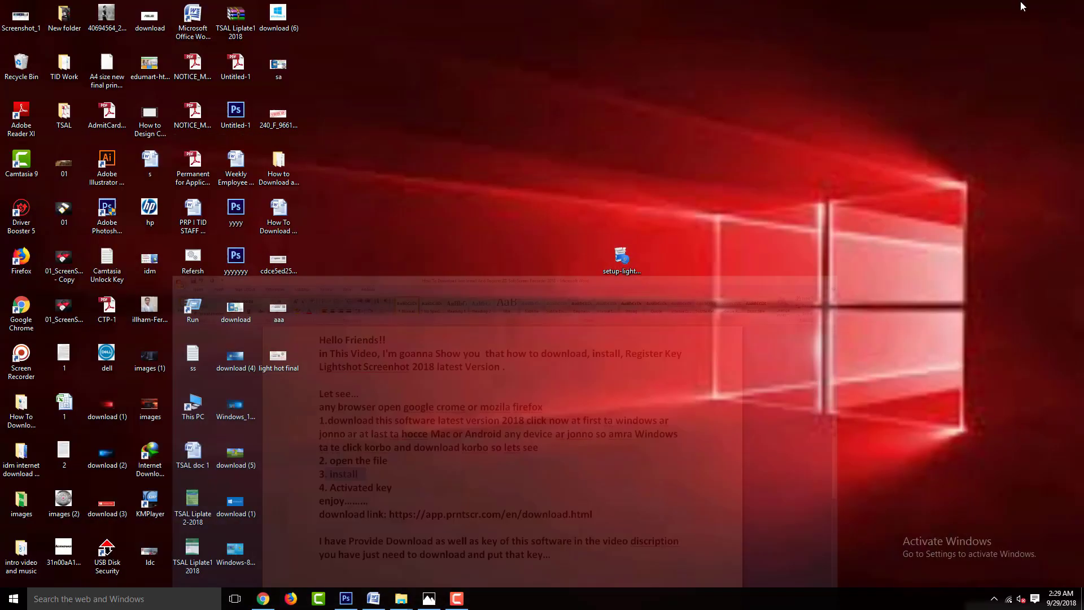
right_click(480, 80)
click(508, 107)
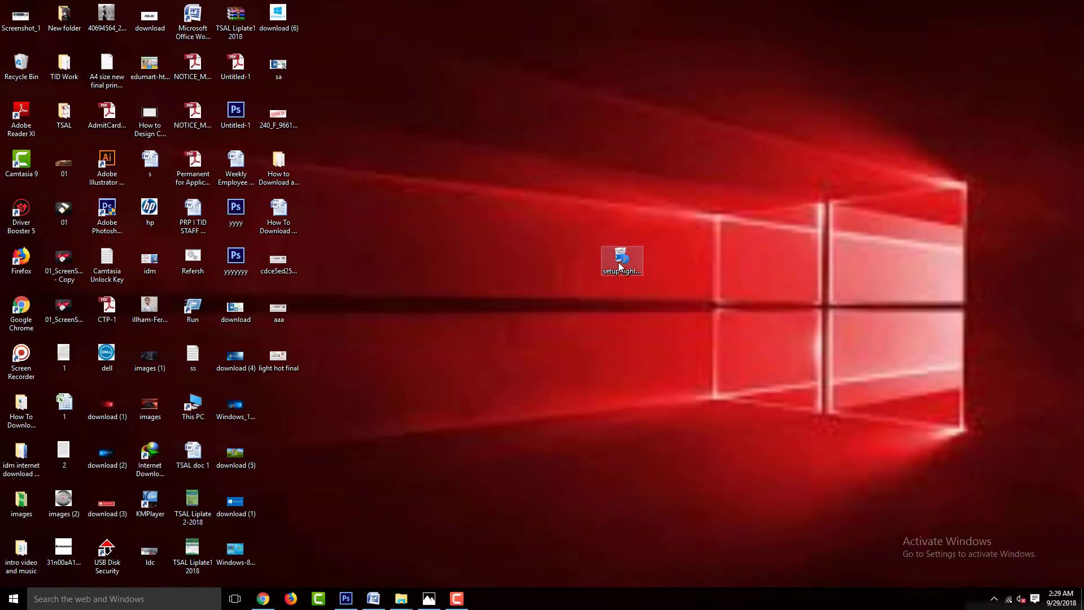
- Run the setup-lightshot installer from the desktop and choose English as the setup language
click(620, 266)
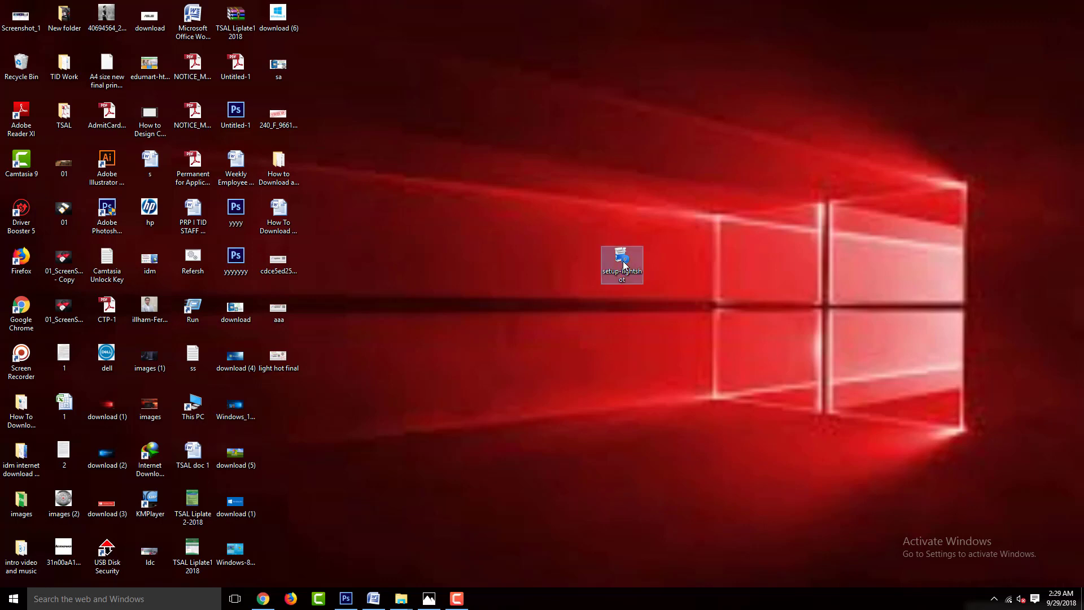
double_click(624, 266)
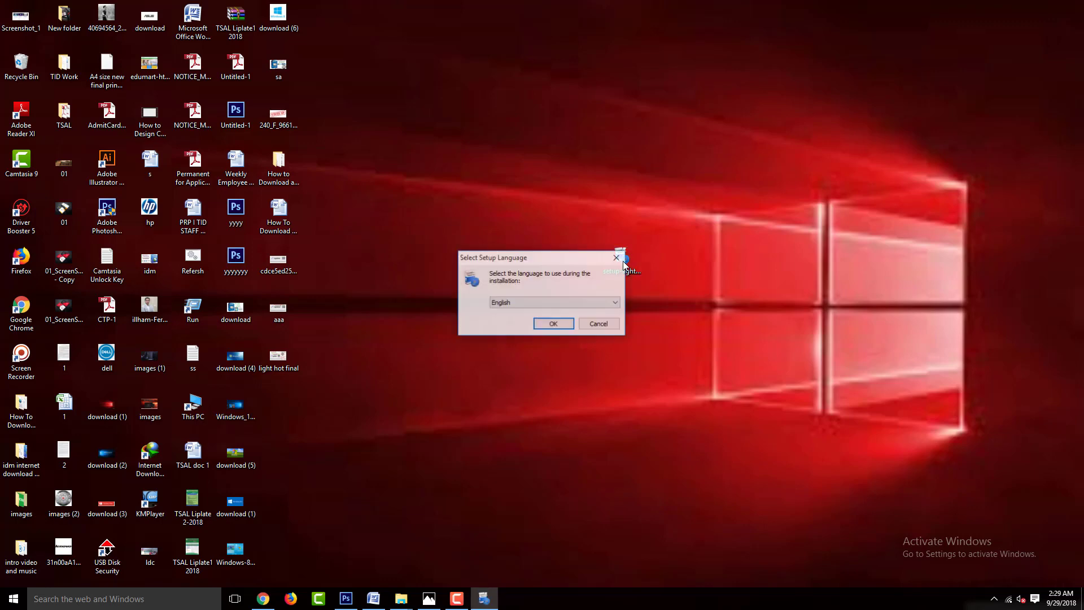
click(512, 304)
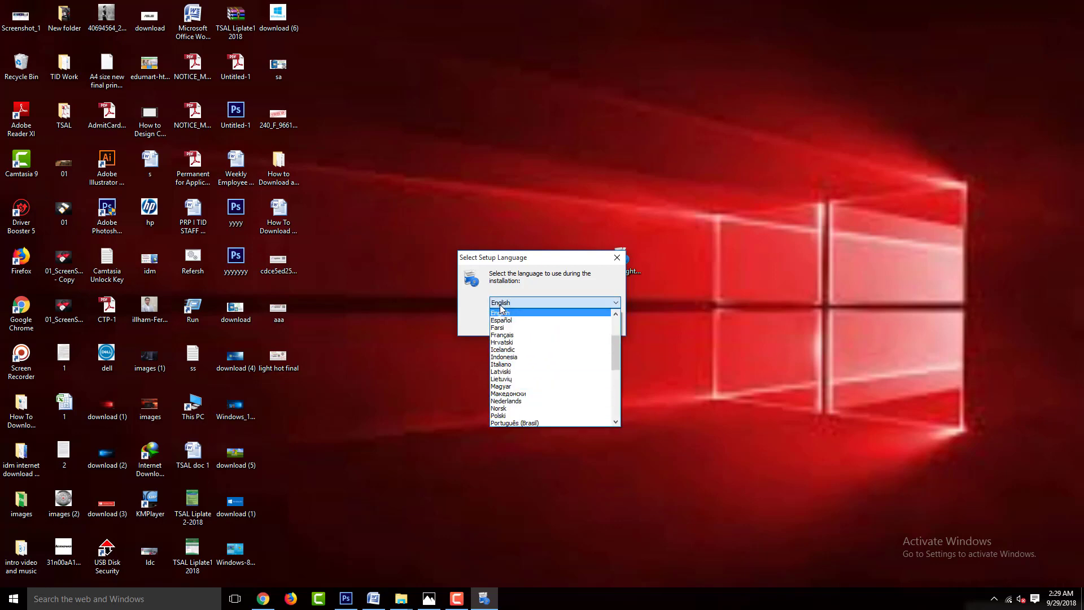
click(510, 315)
click(553, 324)
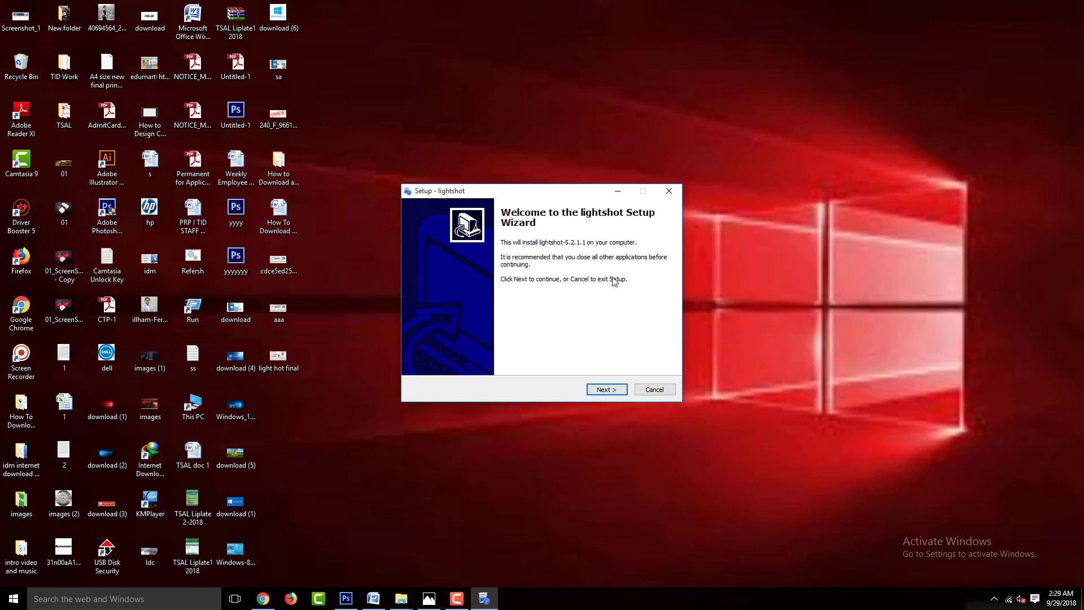
- Accept the license agreement, install Lightshot, close the browser page it opens, and finish the setup wizard
click(607, 390)
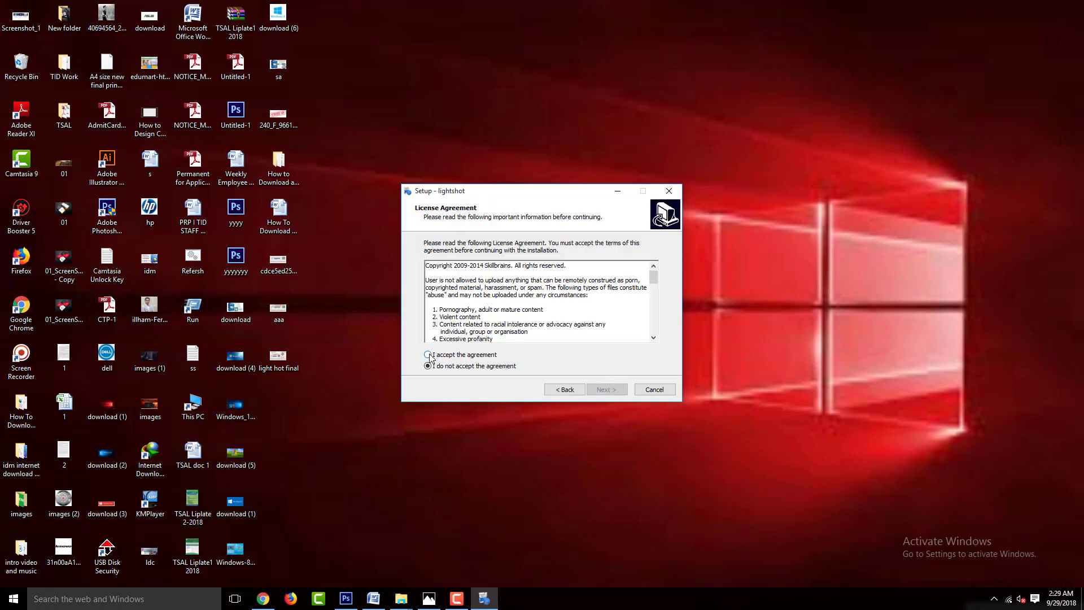
click(429, 355)
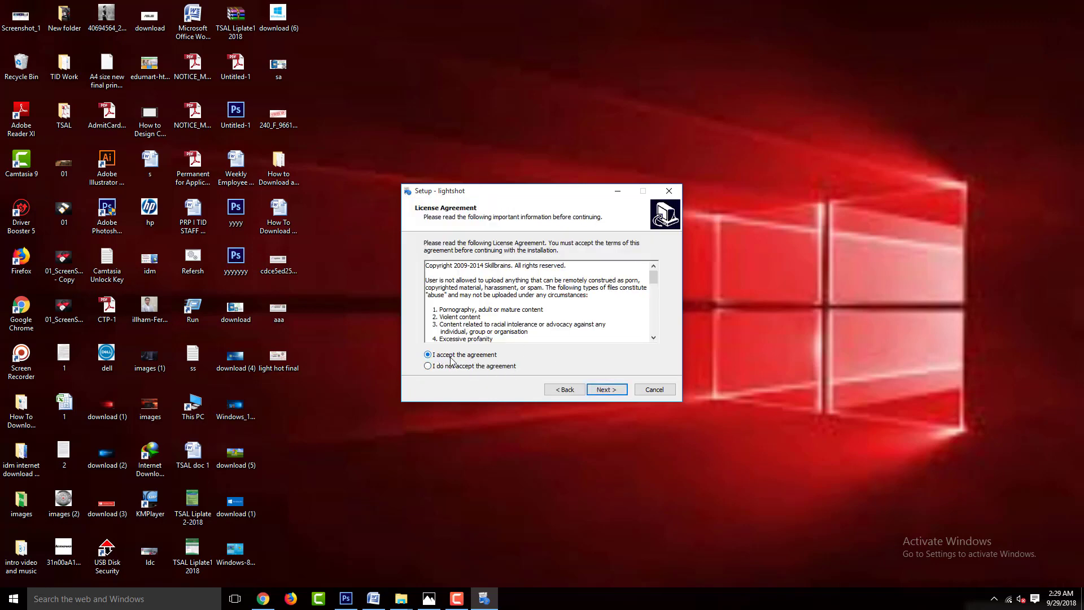
click(607, 389)
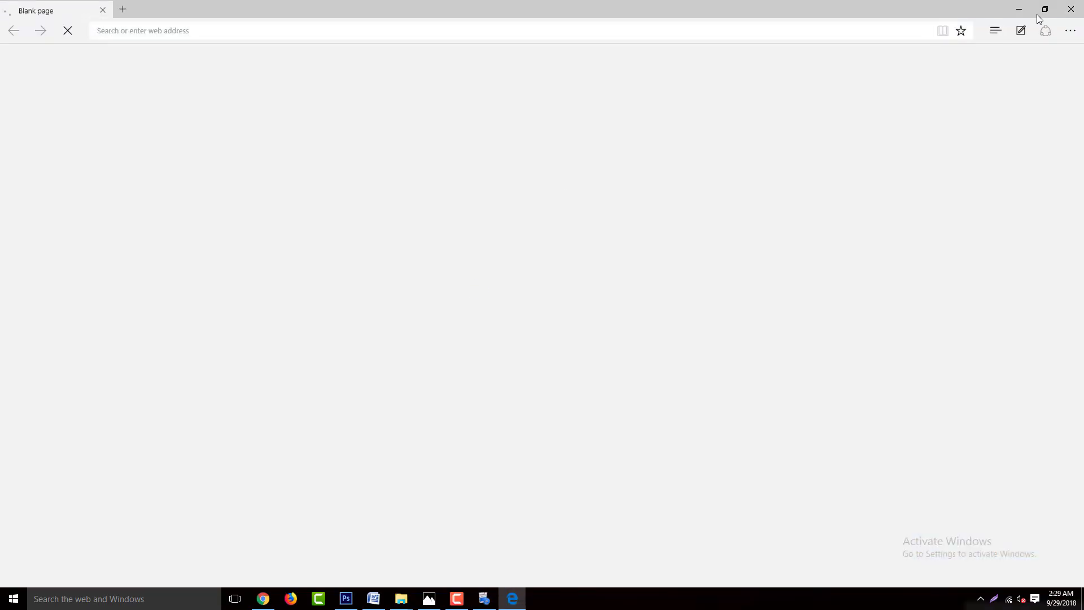
click(1060, 10)
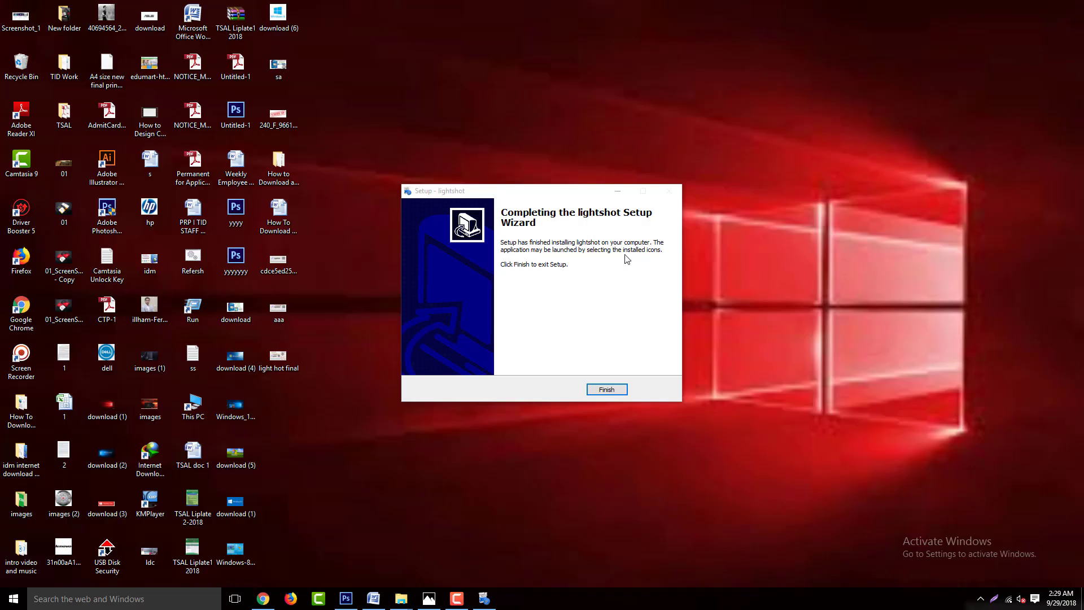
click(609, 390)
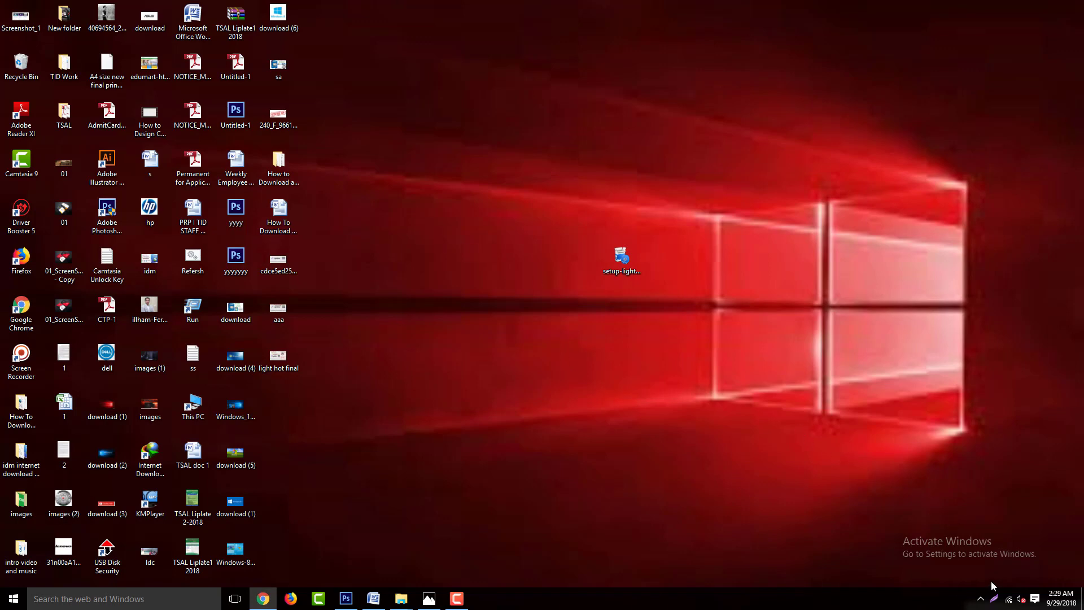
- Move the Lightshot tray icon into the hidden icons, and highlight the "Activated key" and "enjoy" lines in the Word document
drag(995, 600, 994, 581)
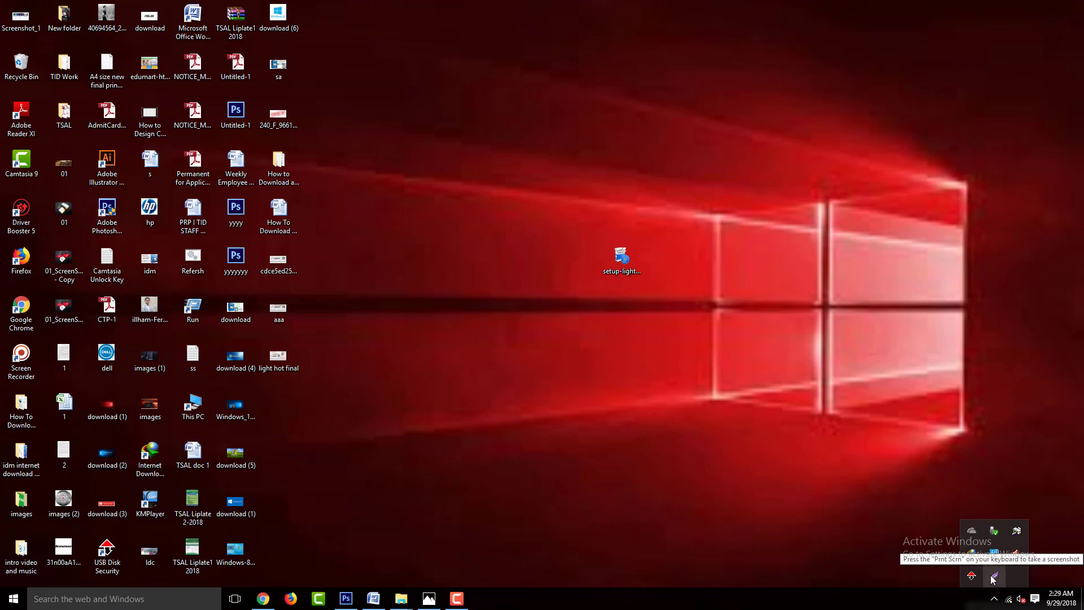
click(377, 598)
drag(257, 350, 387, 349)
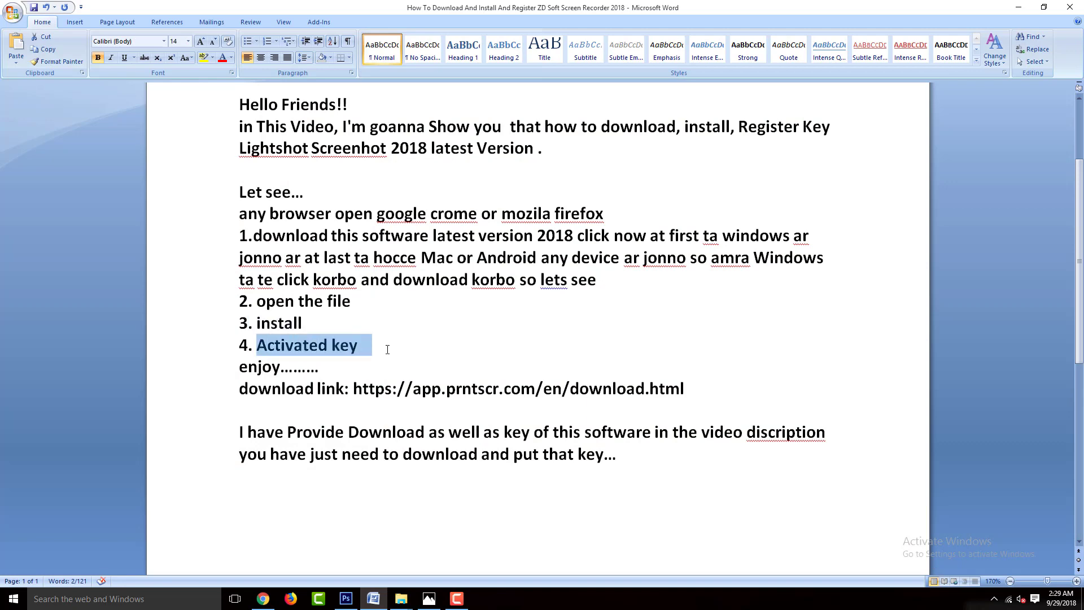
drag(239, 367, 322, 367)
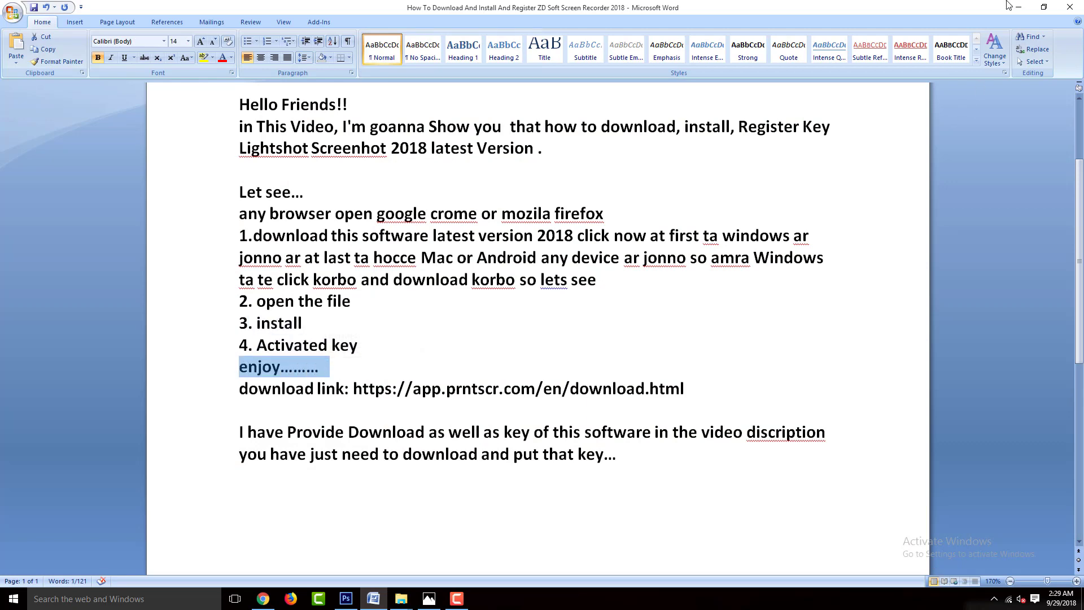
click(1018, 7)
- Start a Lightshot capture from the hidden tray icons and select a 737x1019 area covering the desktop icons
click(994, 599)
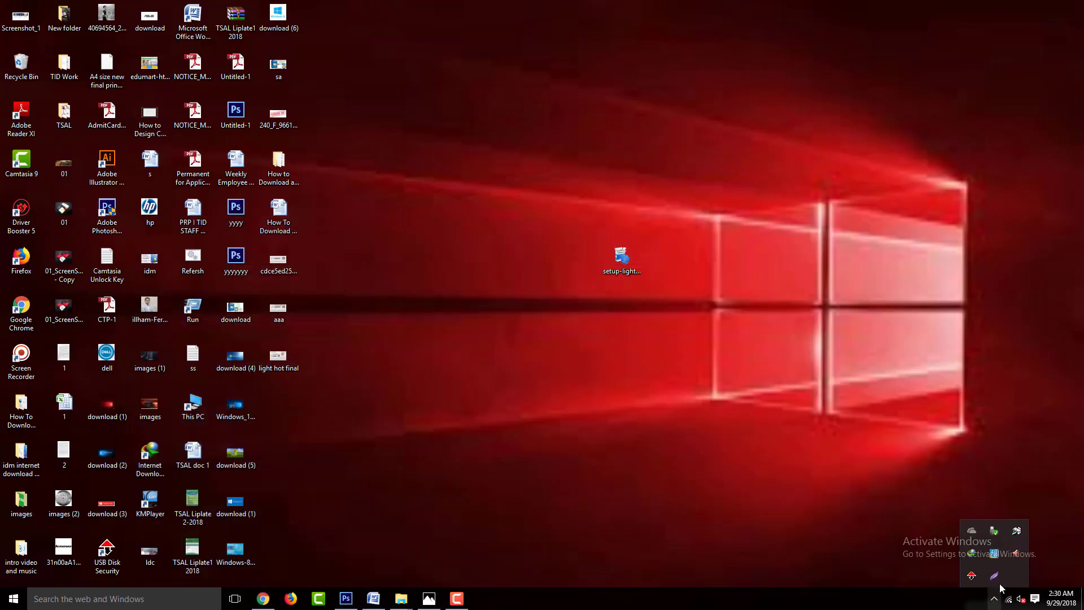
click(995, 577)
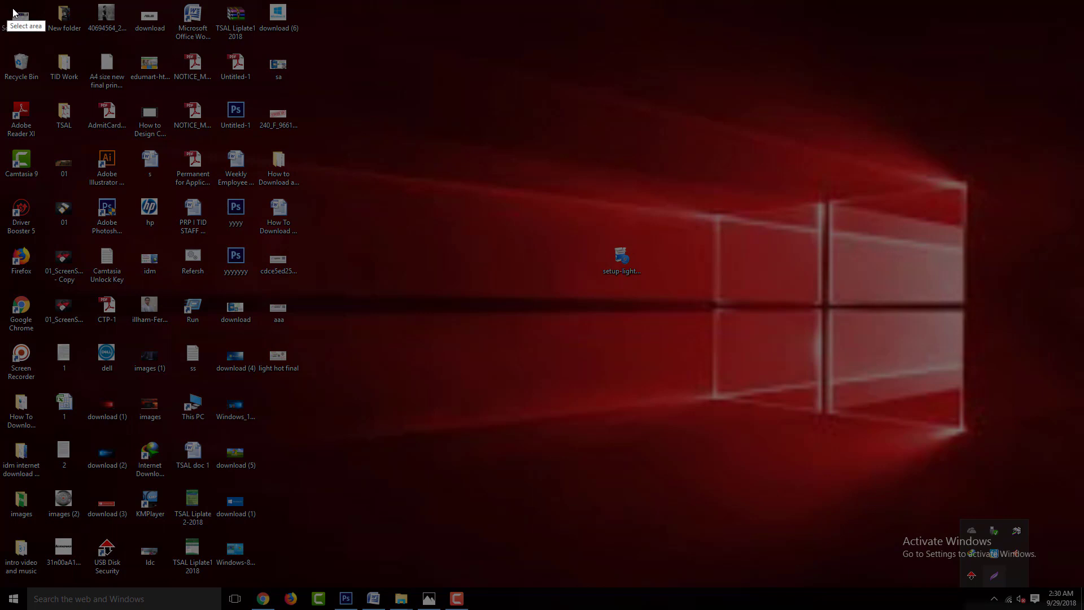
mouse_move(2, 2)
mouse_down()
mouse_move(289, 291)
mouse_move(334, 383)
mouse_move(344, 346)
mouse_move(467, 480)
mouse_move(455, 513)
mouse_move(334, 553)
mouse_move(503, 530)
mouse_move(348, 587)
mouse_move(416, 577)
mouse_up()
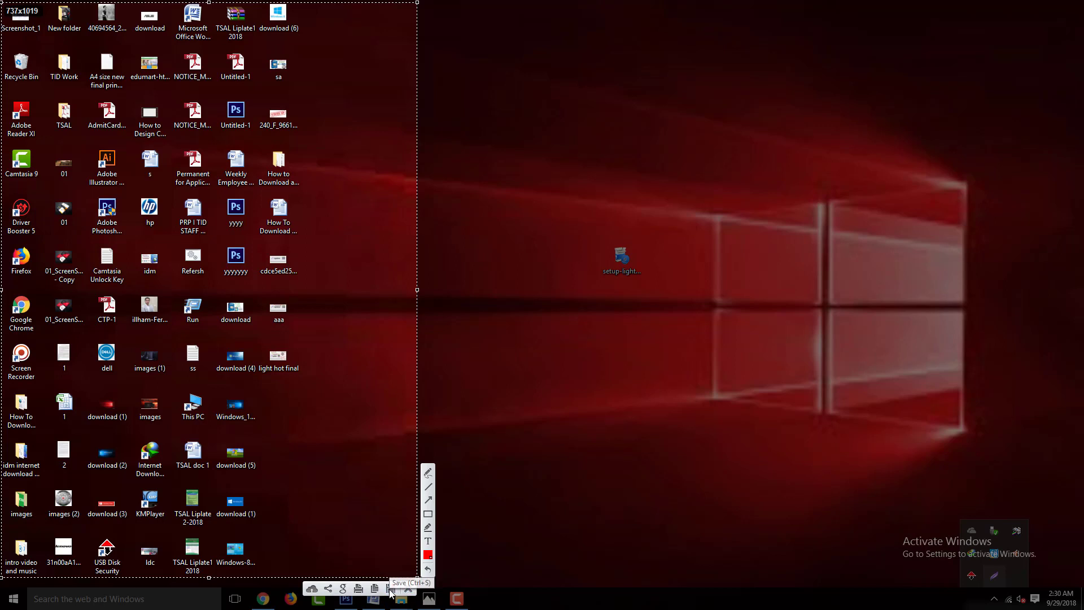
- Draw a large red rectangle annotation on the empty part of the desktop, outside the selected capture area
click(428, 543)
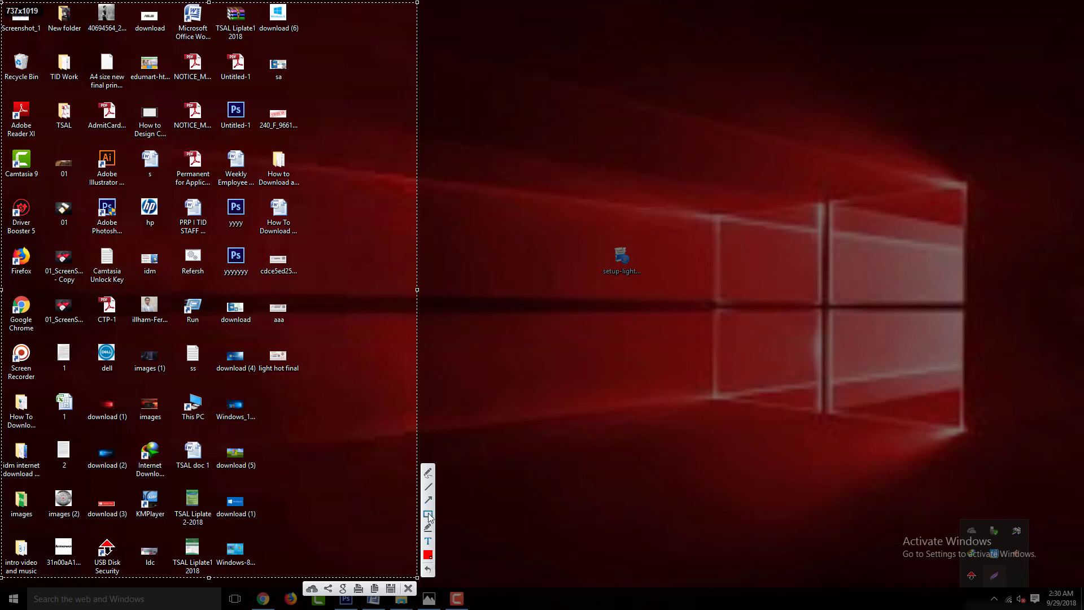
click(428, 515)
mouse_move(485, 259)
mouse_down()
mouse_move(695, 443)
mouse_move(830, 533)
mouse_move(852, 511)
mouse_up()
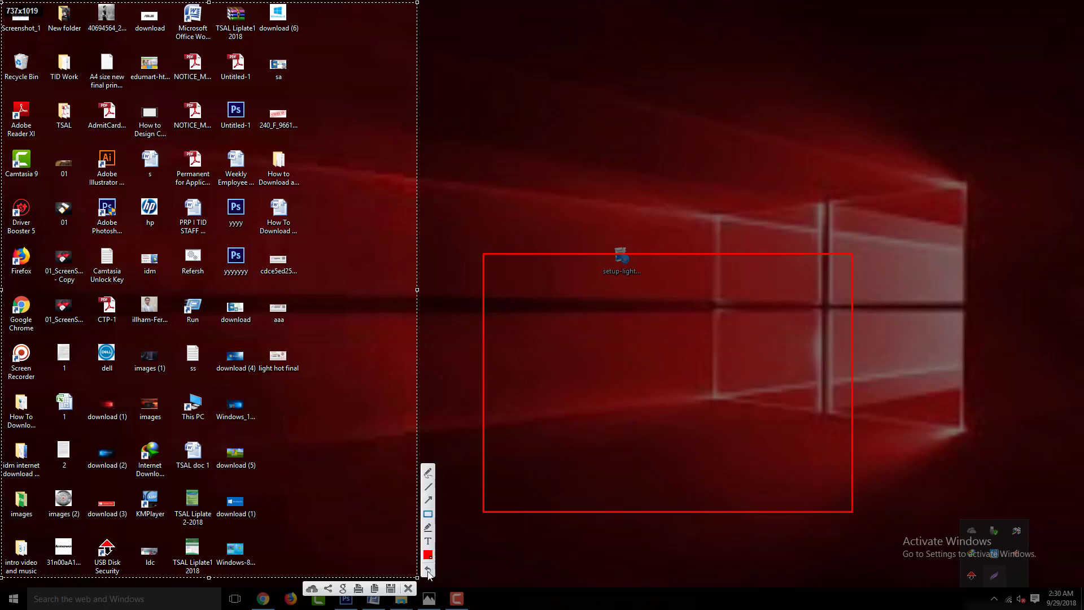
- Add the red text "Softoware ar maddome kobabe kaj korbte huy dekun" inside the rectangle and shift it slightly toward the center
click(428, 541)
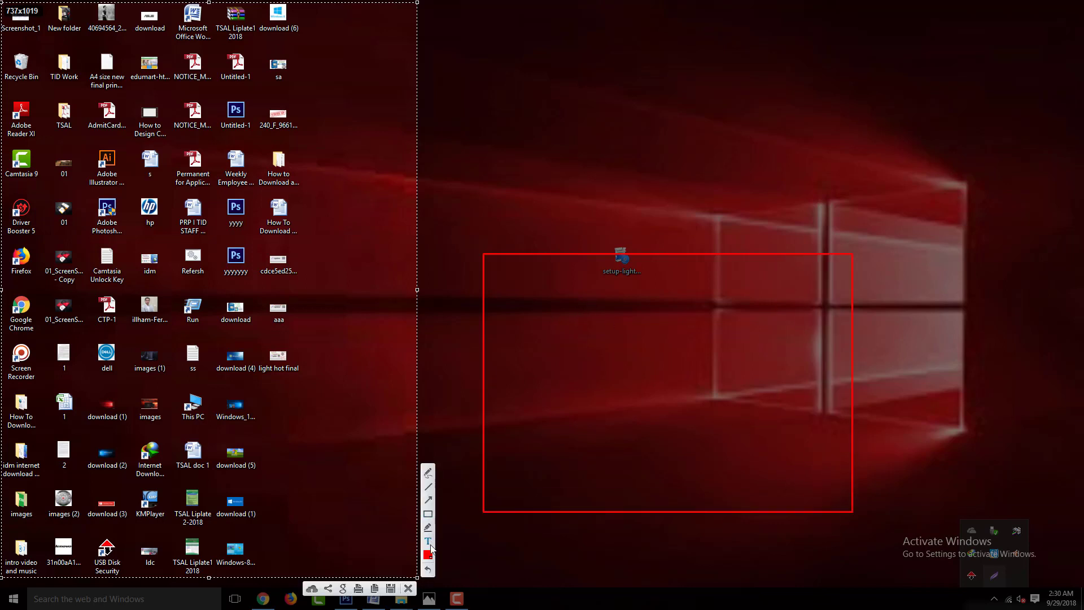
click(553, 349)
text(Softowre)
key(BackSpace)
key(BackSpace)
key(BackSpace)
text(are ar me)
key(BackSpace)
text(addome )
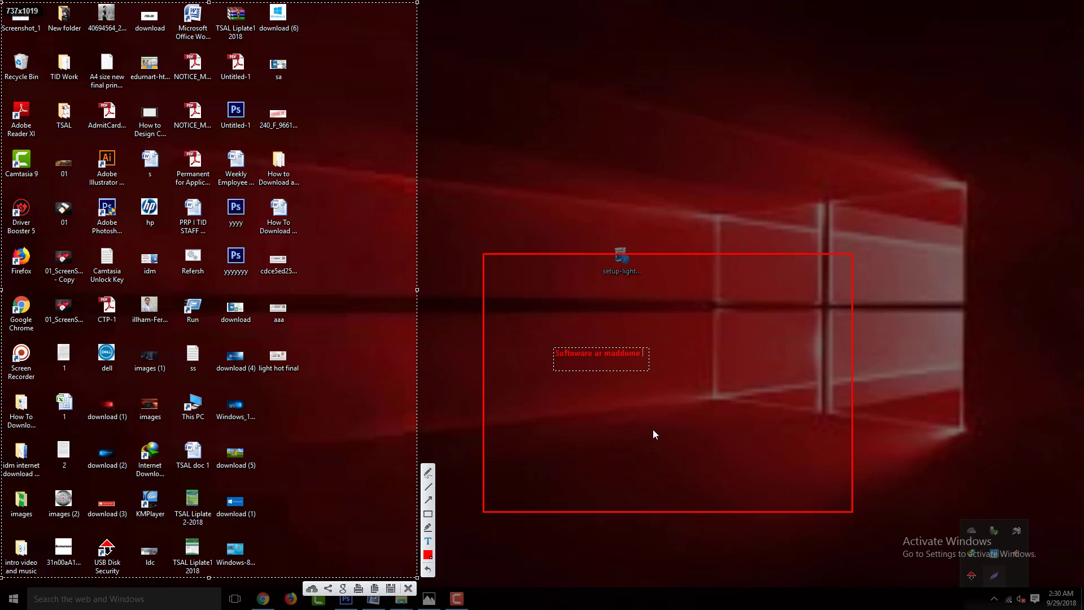
text(kobabe kaj)
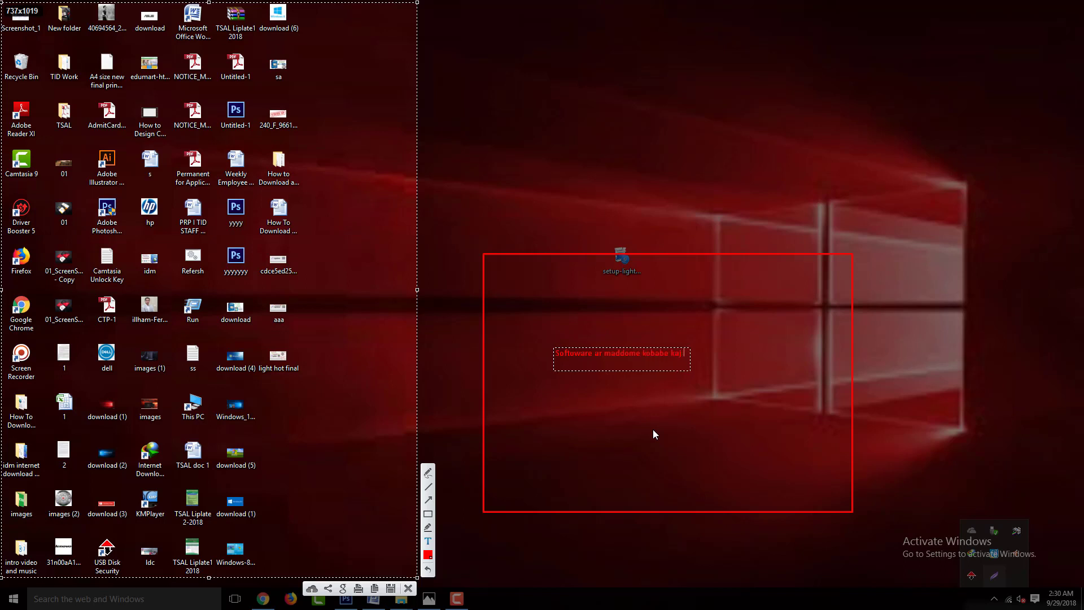
text( korbte huy dekun)
drag(746, 368, 777, 401)
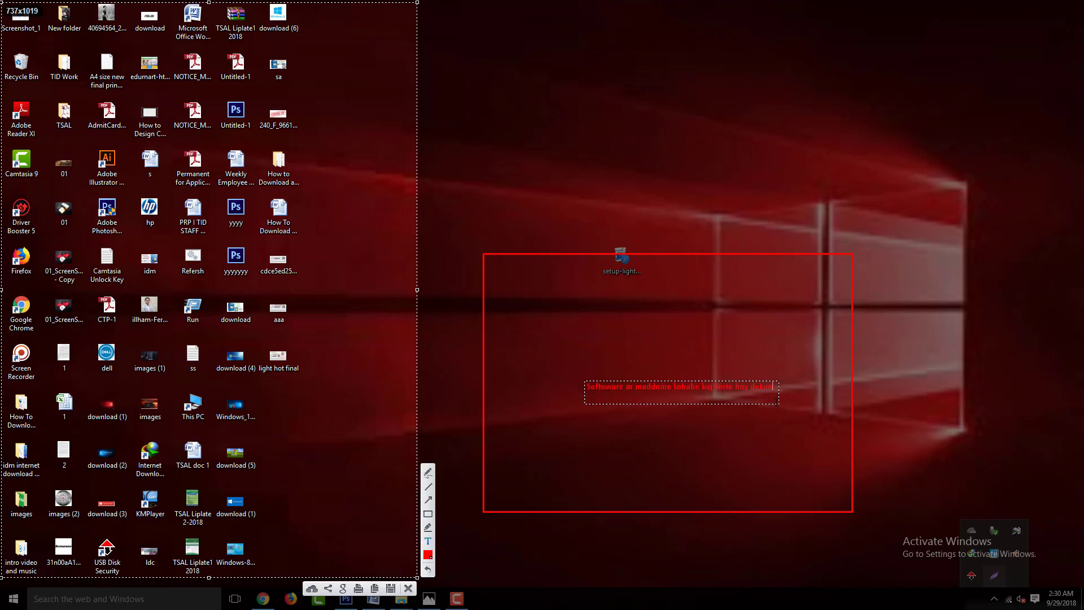
double_click(771, 388)
click(771, 387)
key(Return)
drag(764, 390, 587, 387)
click(631, 386)
click(706, 384)
click(653, 385)
click(642, 293)
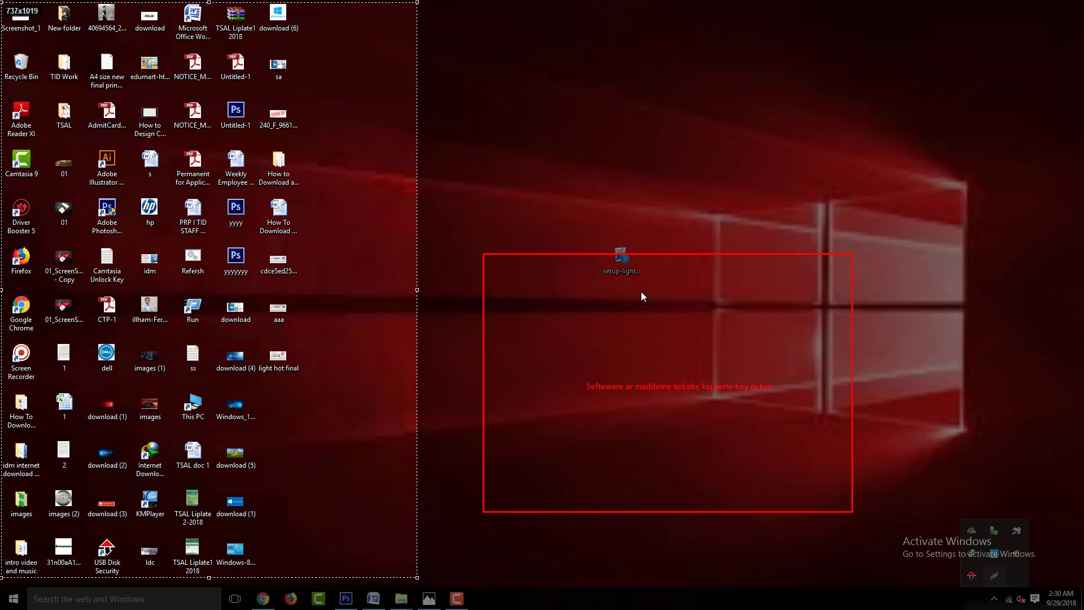
click(653, 247)
click(652, 255)
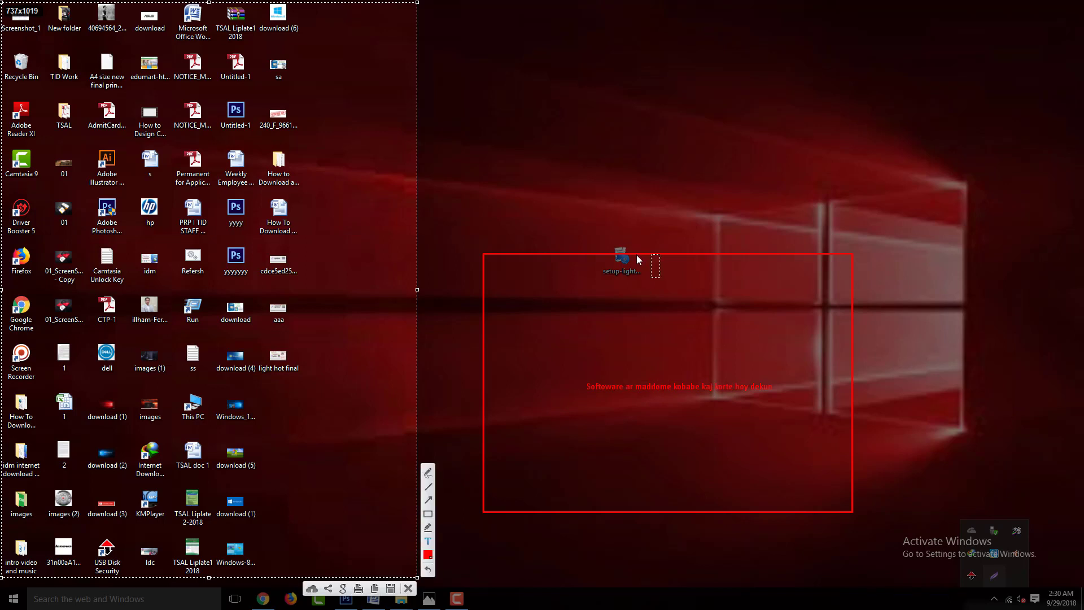
click(647, 309)
click(663, 385)
- Draw a yellow arrow with the Marker tool from the desktop icons to the start of the red text
click(428, 529)
drag(312, 244, 582, 422)
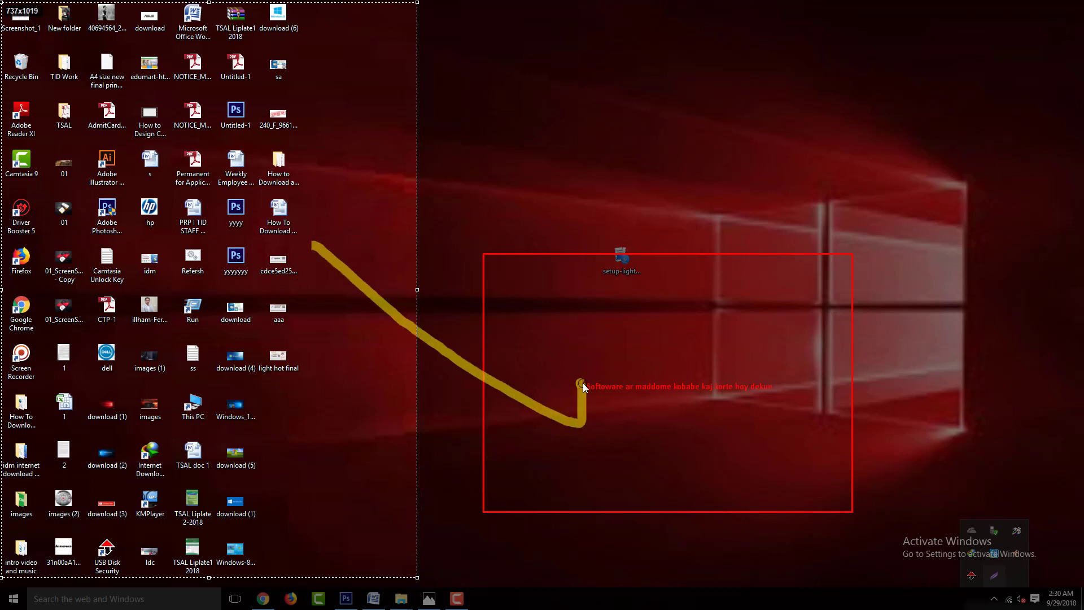
drag(618, 382, 594, 411)
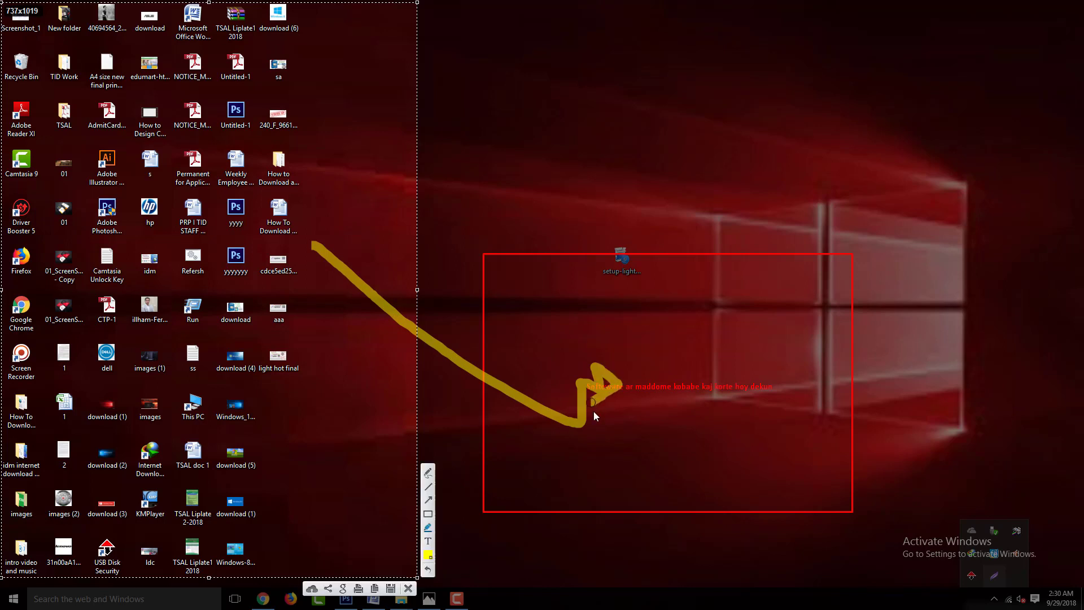
- Draw a curved red freehand stroke with the pencil tool above the red rectangle
click(431, 488)
click(429, 472)
mouse_move(637, 70)
mouse_down()
mouse_move(626, 116)
mouse_move(473, 219)
mouse_up()
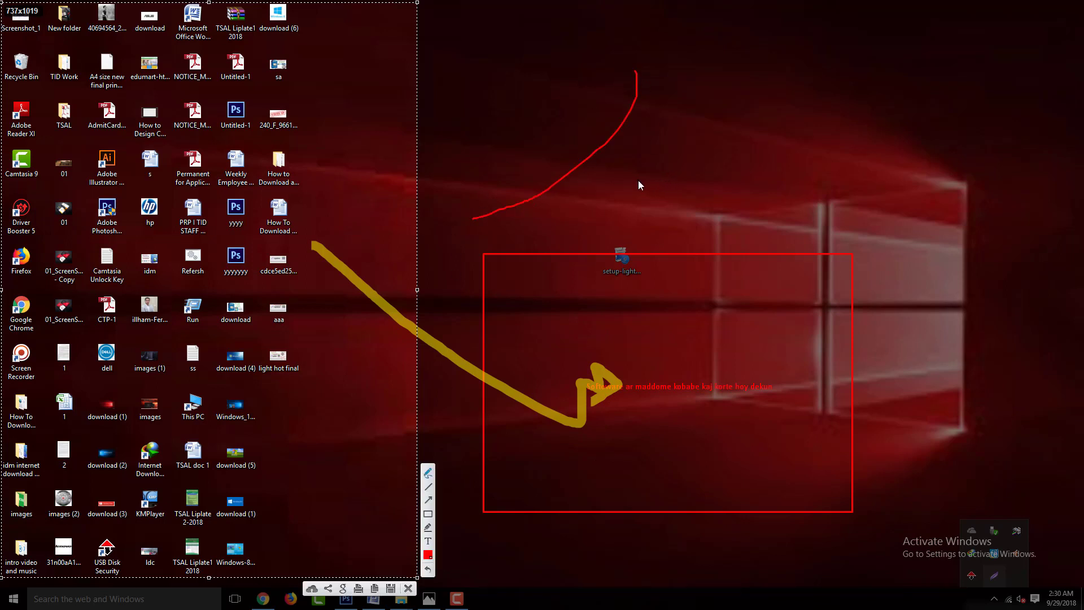
- Handwrite "Download text now" in red pencil above and beside the rectangle
drag(646, 172, 673, 235)
drag(645, 174, 732, 207)
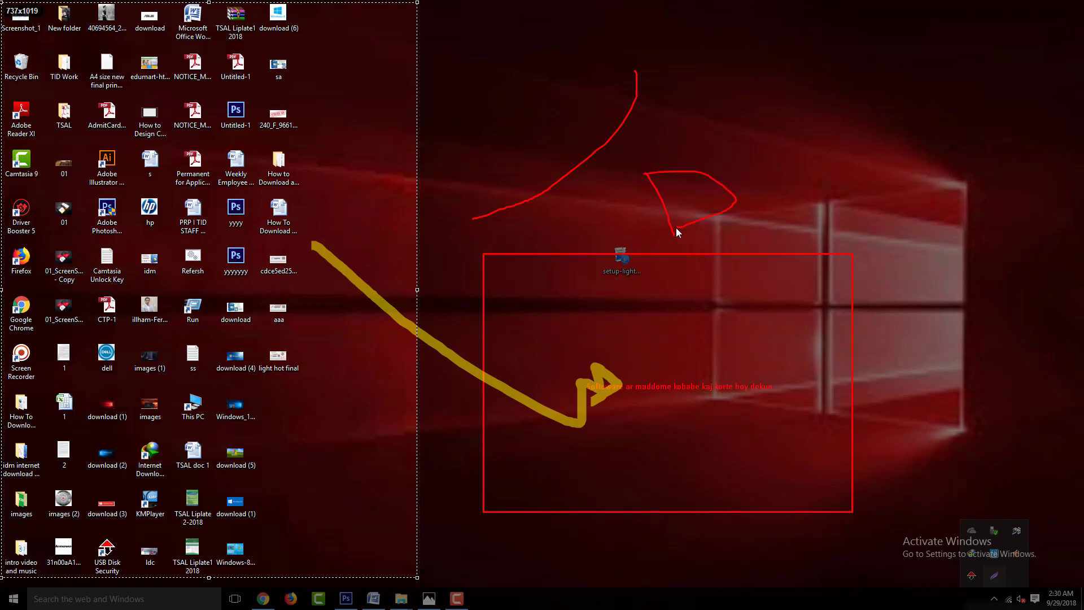
mouse_move(744, 162)
mouse_down()
mouse_move(757, 178)
mouse_move(740, 206)
mouse_up()
drag(783, 149, 780, 172)
mouse_move(838, 147)
mouse_down()
mouse_move(934, 151)
mouse_move(918, 100)
mouse_move(1014, 107)
mouse_move(1017, 84)
mouse_move(1061, 97)
mouse_move(1050, 94)
mouse_move(1034, 37)
mouse_move(1074, 60)
mouse_up()
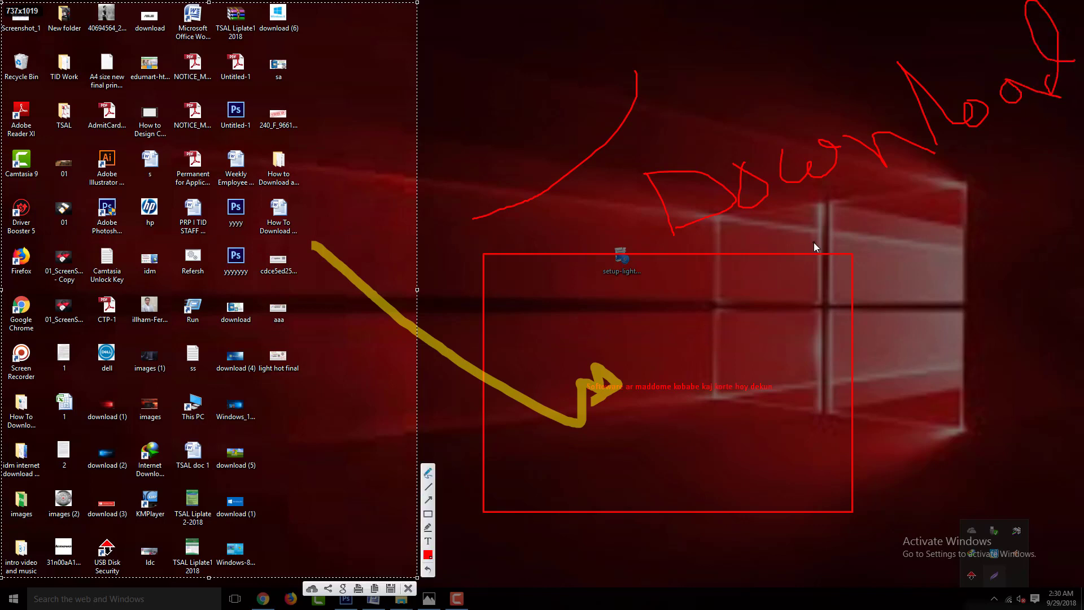
mouse_move(782, 226)
mouse_down()
mouse_move(818, 287)
mouse_move(832, 257)
mouse_move(851, 246)
mouse_move(937, 261)
mouse_move(967, 235)
mouse_up()
click(920, 214)
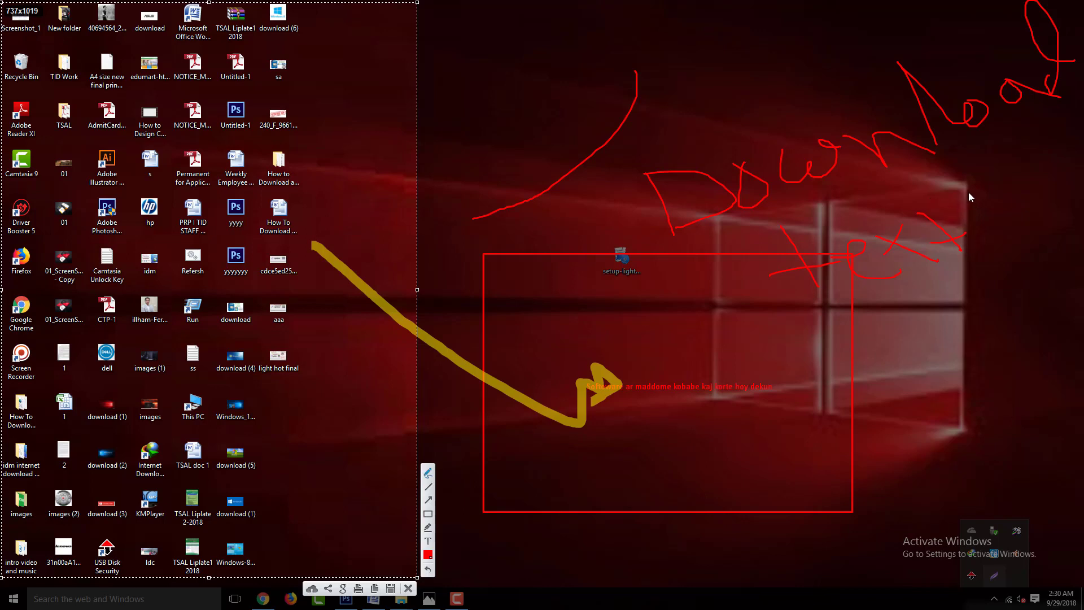
drag(969, 194, 1003, 228)
mouse_move(1027, 192)
mouse_down()
mouse_move(1043, 163)
mouse_move(1065, 161)
mouse_move(1075, 129)
mouse_move(1058, 140)
mouse_up()
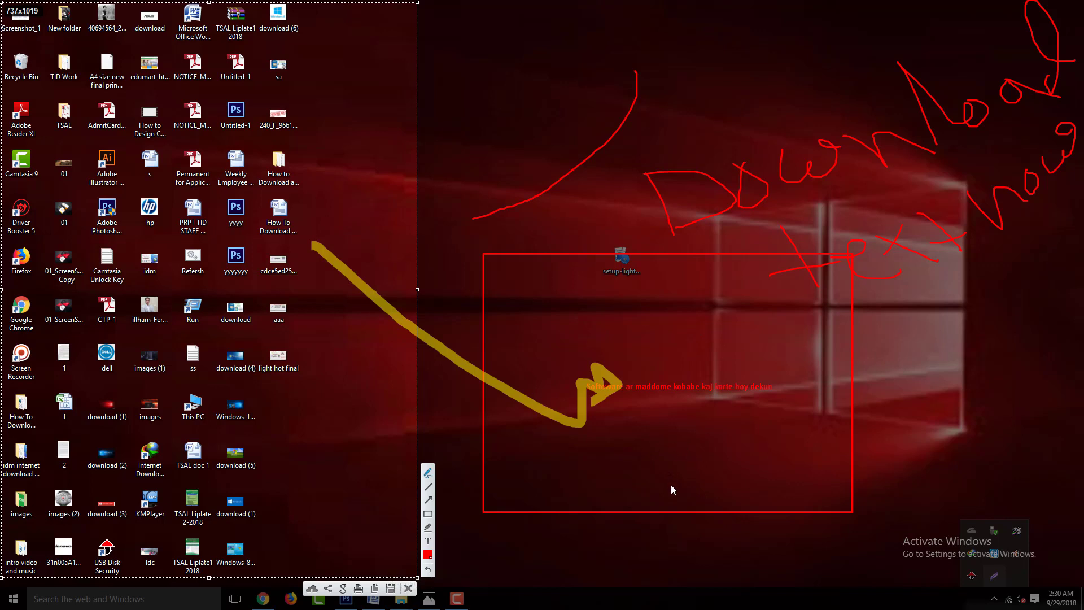
- Handwrite the red pencil note "1. Save korebi" along the lower edge of the rectangle
drag(574, 534, 576, 558)
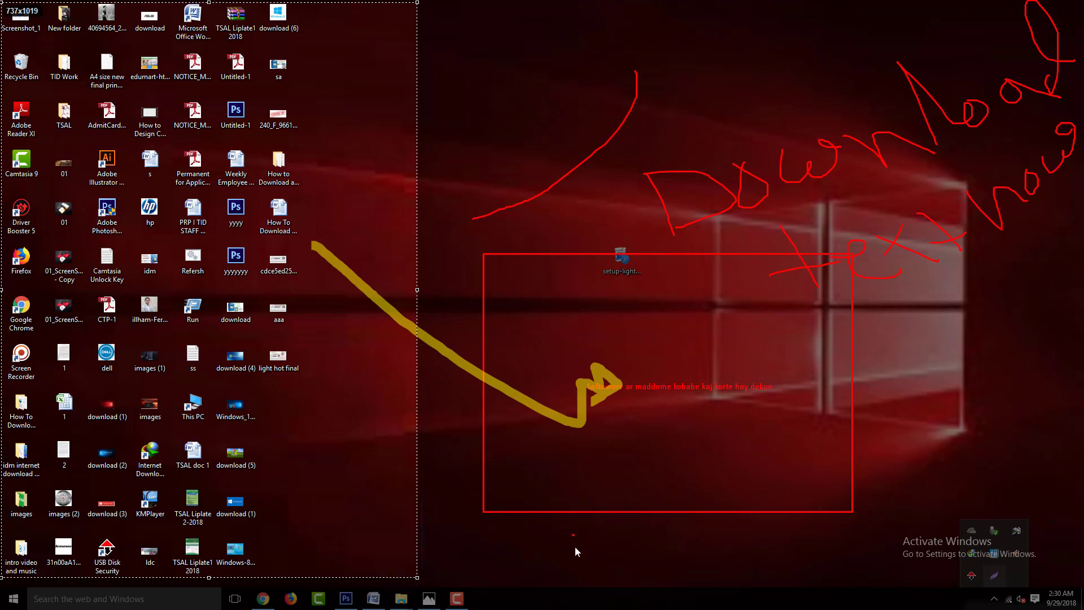
click(589, 548)
mouse_move(621, 529)
mouse_down()
mouse_move(649, 549)
mouse_move(620, 562)
mouse_move(674, 547)
mouse_move(706, 558)
mouse_move(791, 548)
mouse_up()
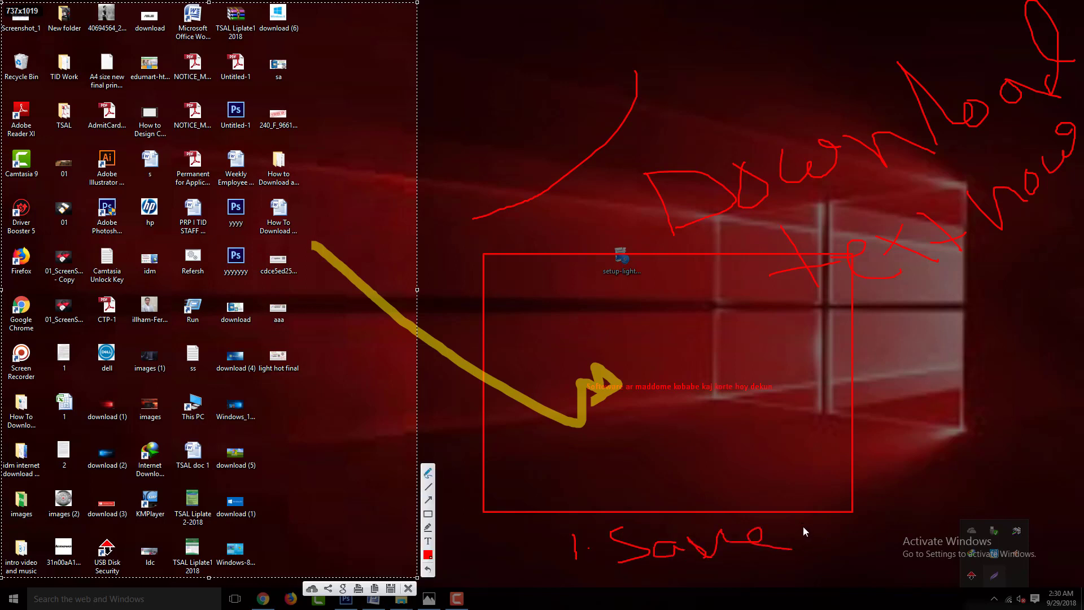
mouse_move(818, 511)
mouse_down()
mouse_move(817, 547)
mouse_move(854, 546)
mouse_move(863, 507)
mouse_move(889, 524)
mouse_move(924, 512)
mouse_up()
mouse_move(907, 466)
mouse_down()
mouse_move(950, 479)
mouse_move(928, 481)
mouse_move(976, 471)
mouse_up()
click(895, 428)
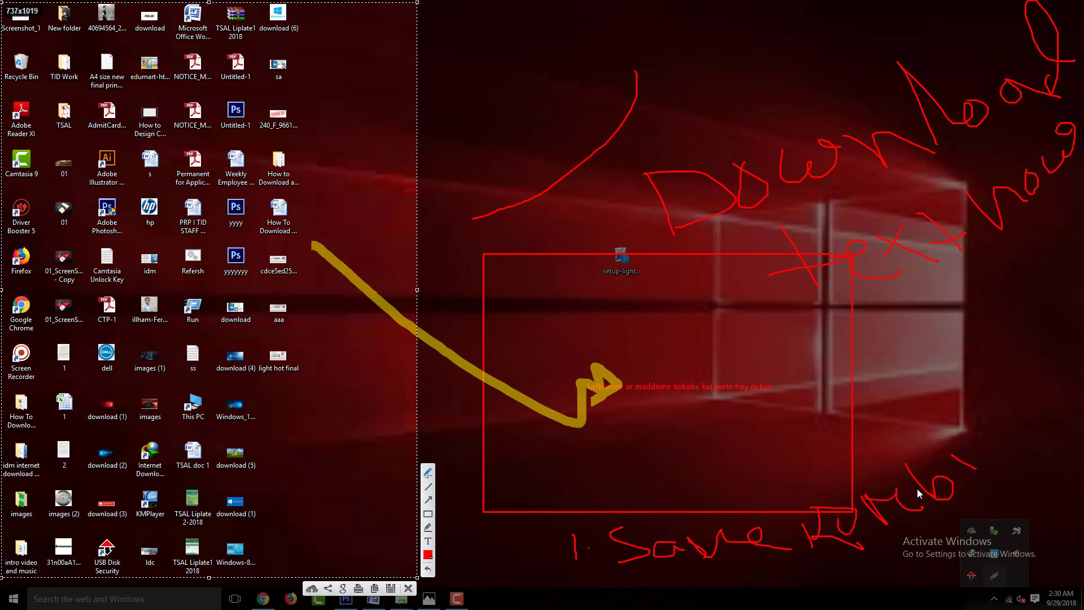
- Start saving the capture to the Desktop, keep the PNG format, and name the file "this is screenhot bd"
click(392, 589)
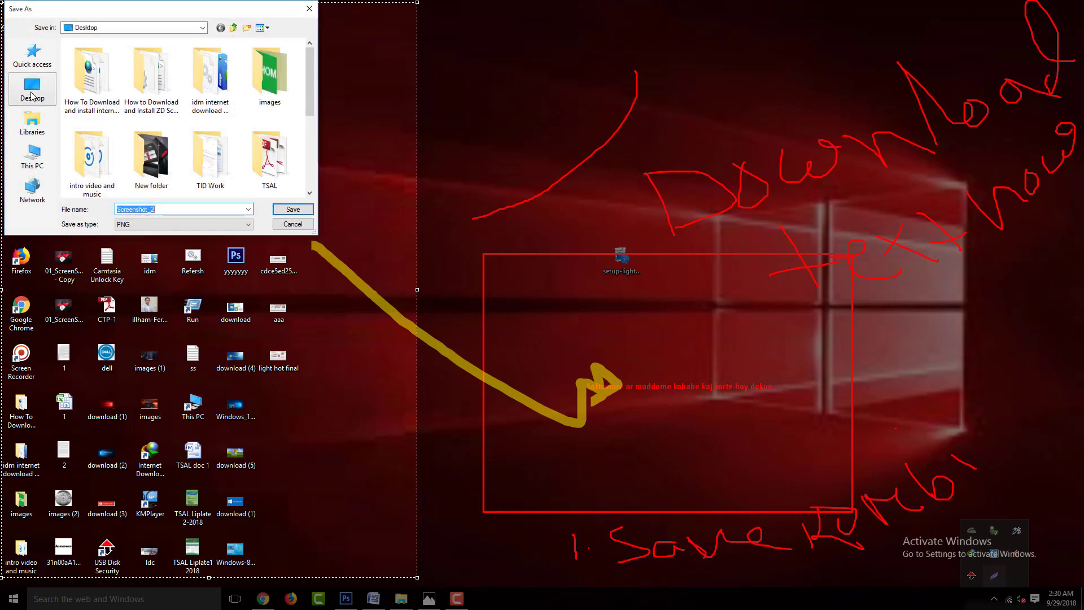
click(31, 95)
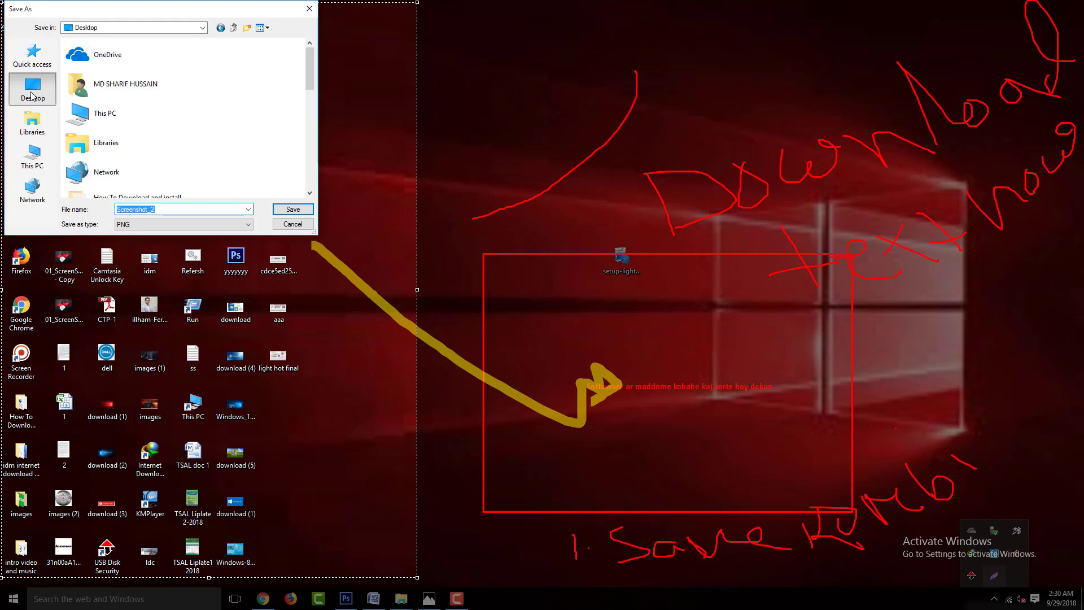
click(220, 225)
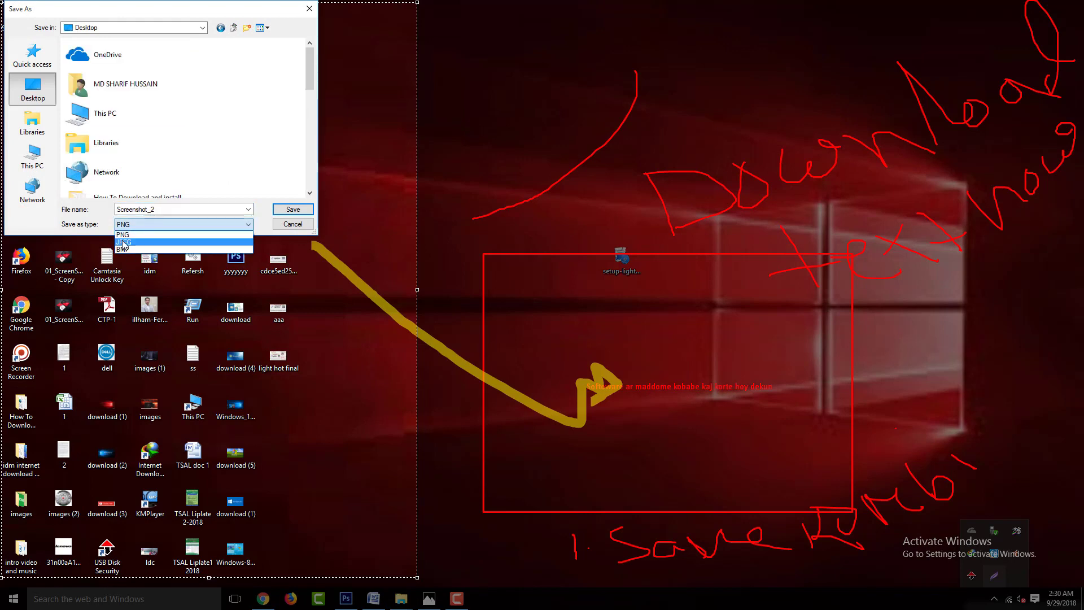
click(159, 209)
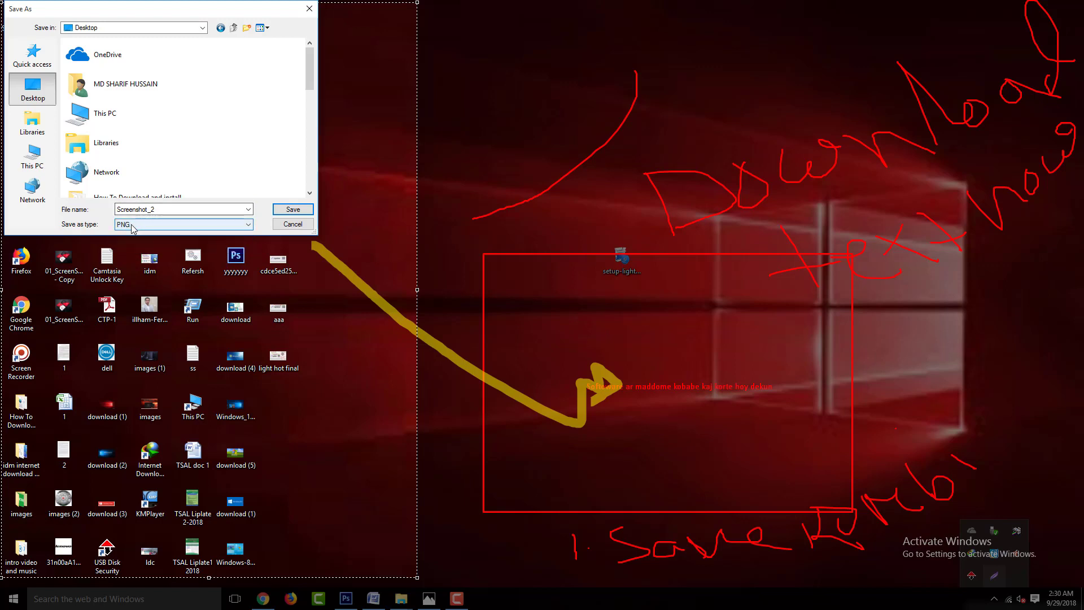
double_click(176, 211)
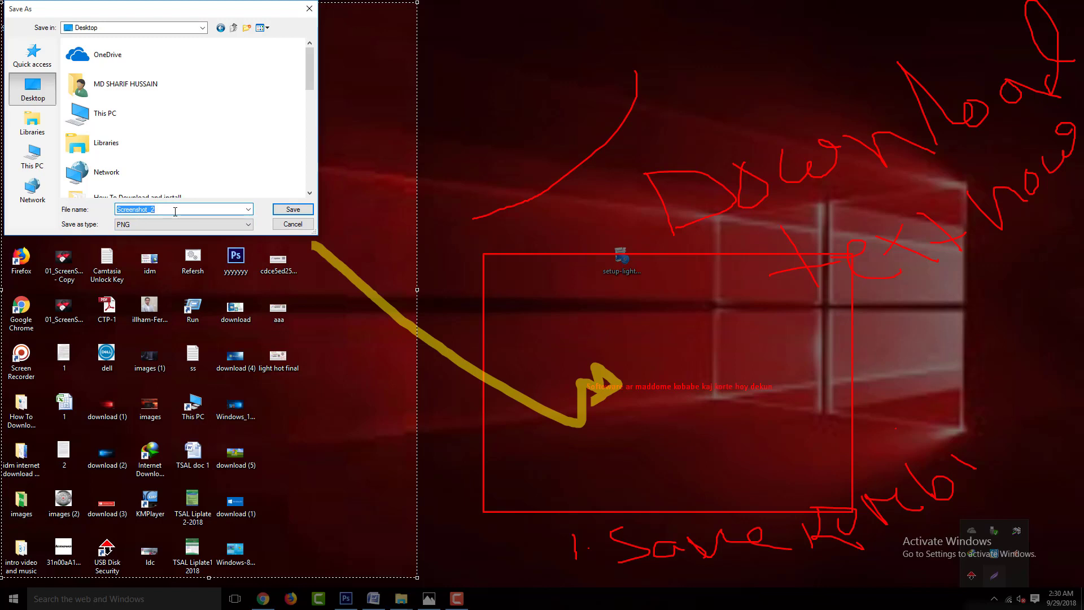
text(this is screenhot)
- Browse This PC and the New Volume (D:) drive as alternative save locations
click(33, 155)
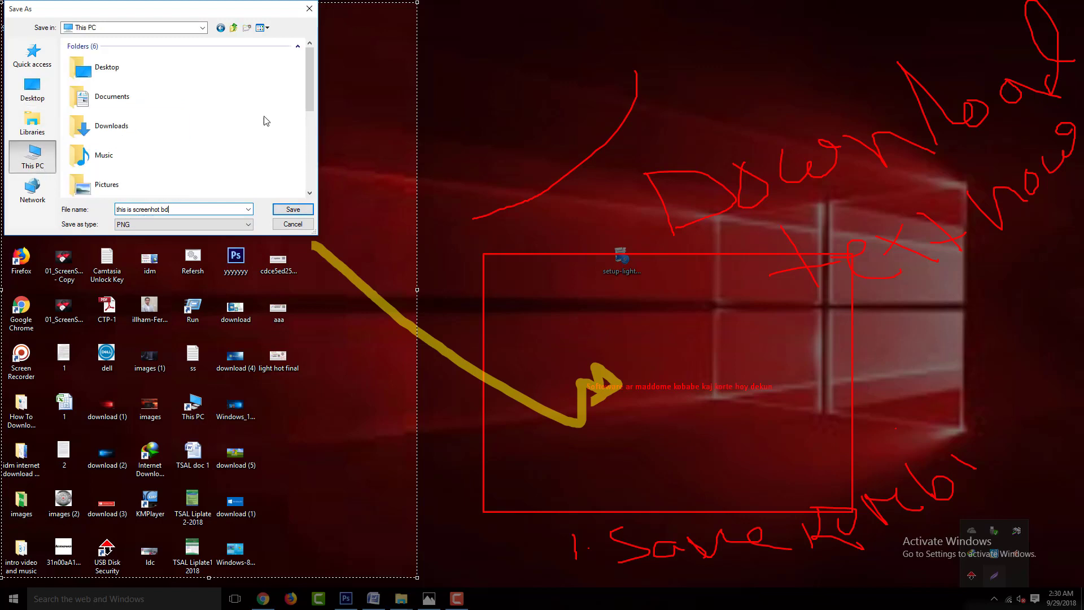
drag(311, 96, 310, 172)
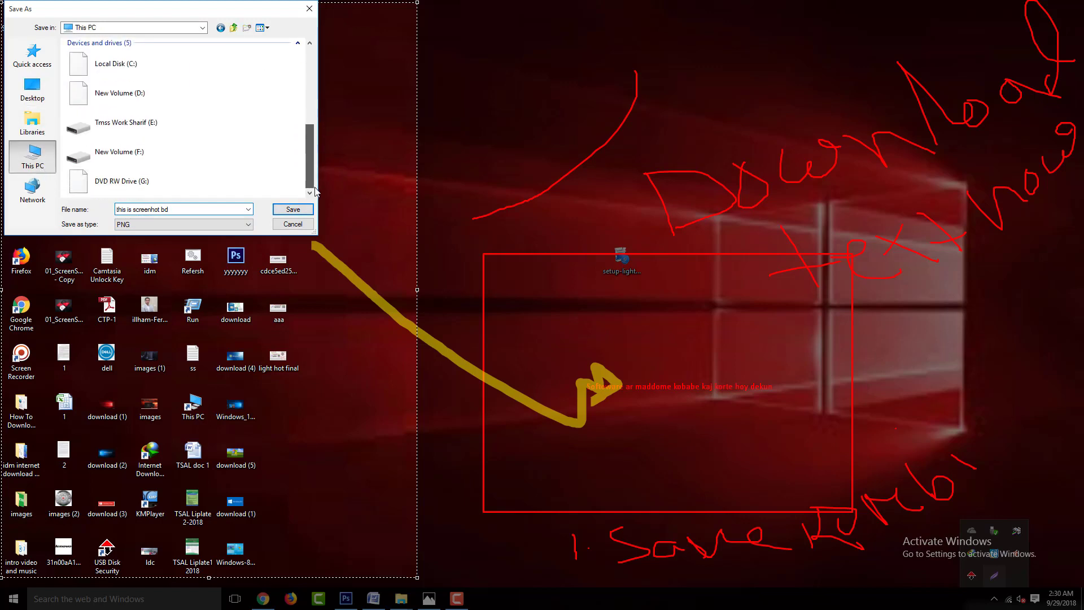
double_click(120, 91)
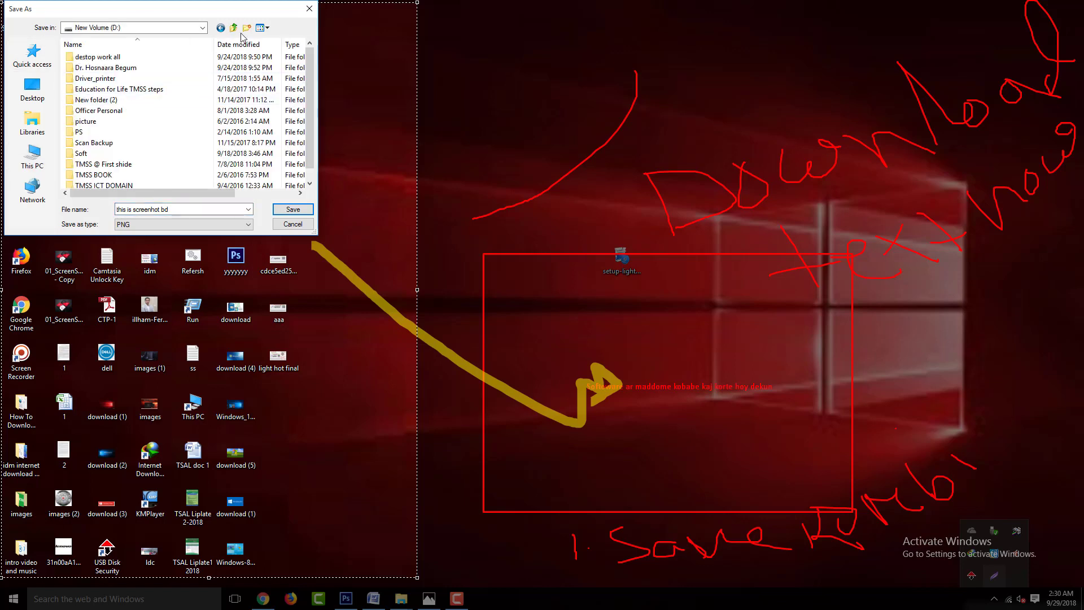
scroll(100, 127, down, 2)
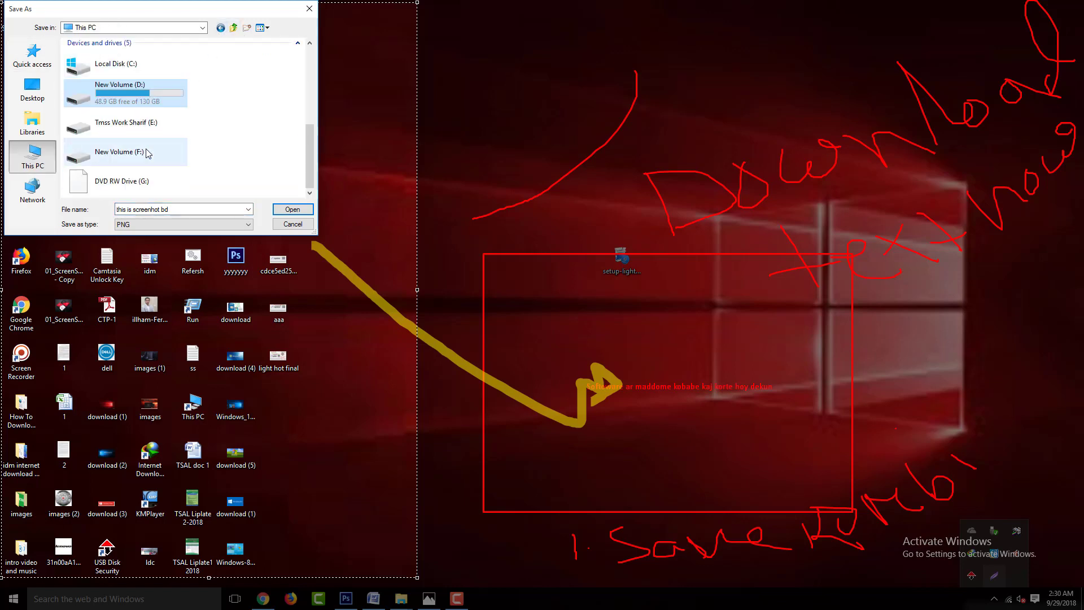
- Save the screenshot to the Desktop and dismiss the Lightshot notification
click(23, 101)
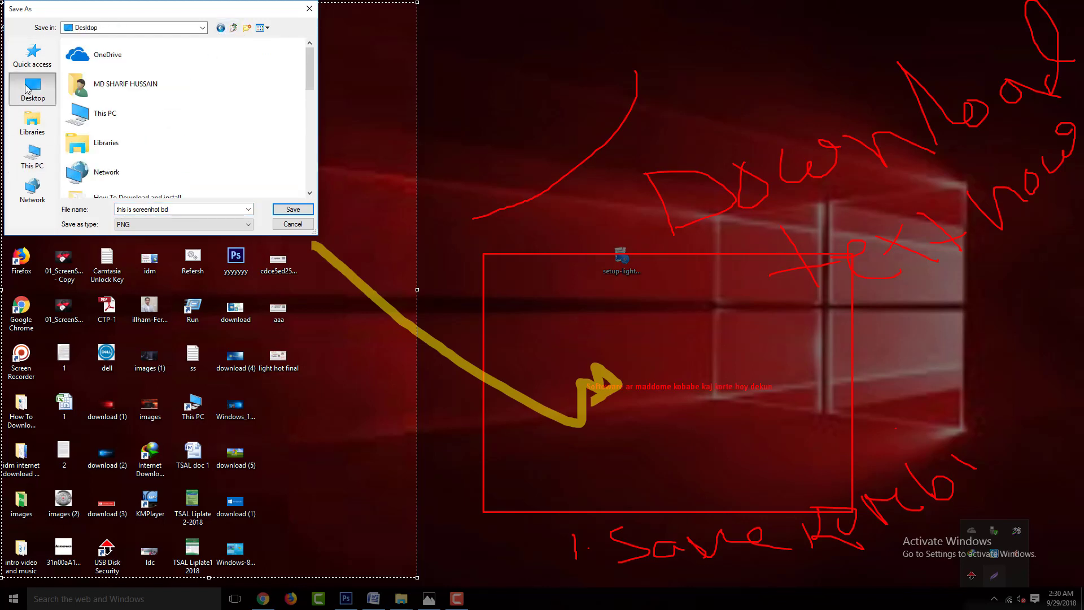
click(297, 211)
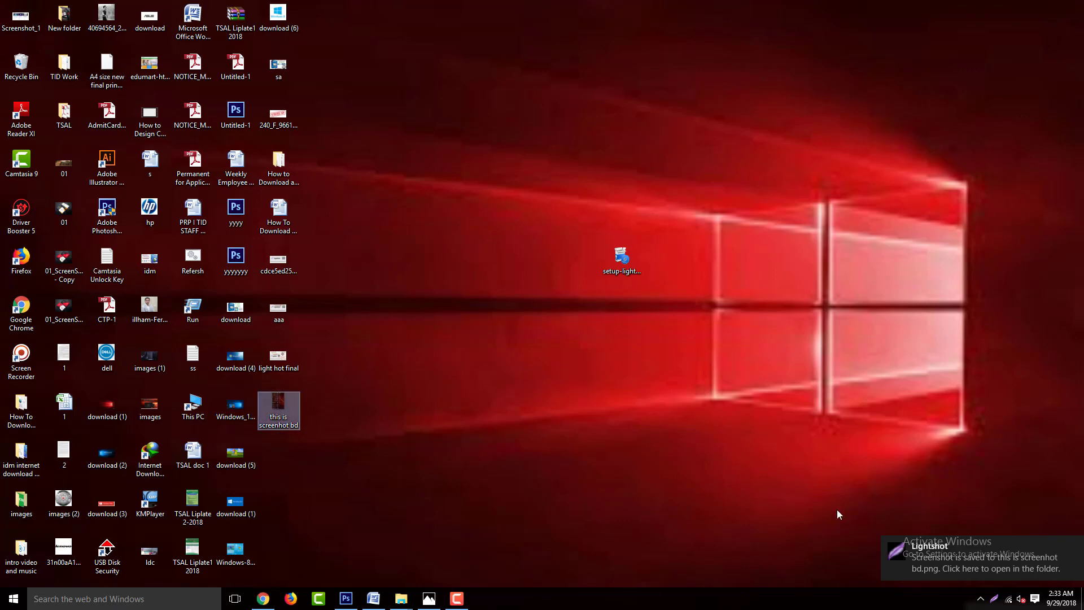
click(1073, 548)
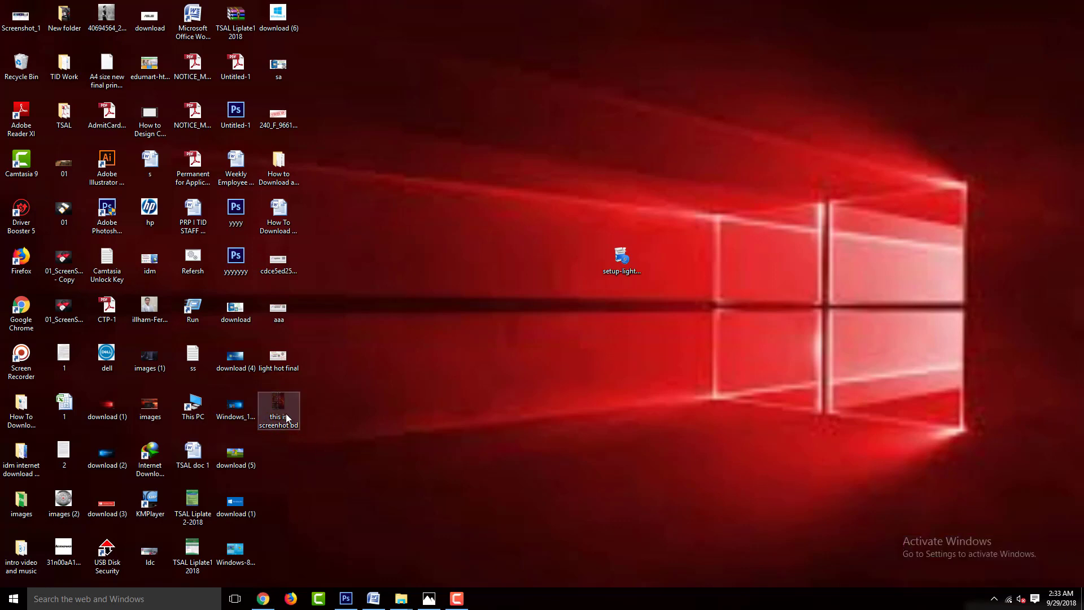
- Move the "this is screenhot bd" file to an empty part of the desktop, then open it and inspect the image enlarged
drag(273, 411, 489, 267)
double_click(493, 264)
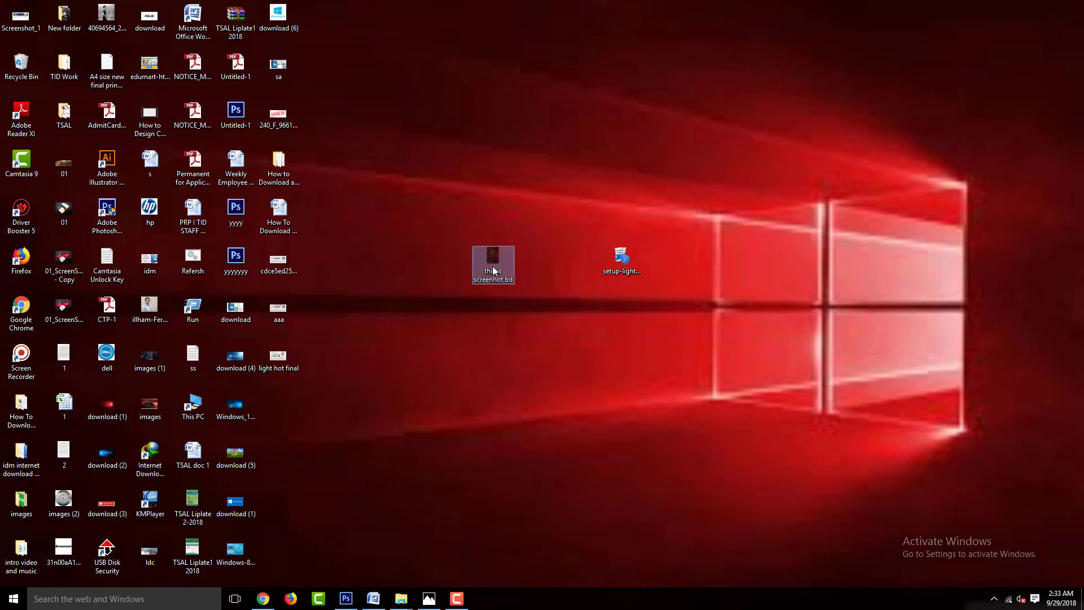
double_click(475, 214)
drag(415, 305, 373, 497)
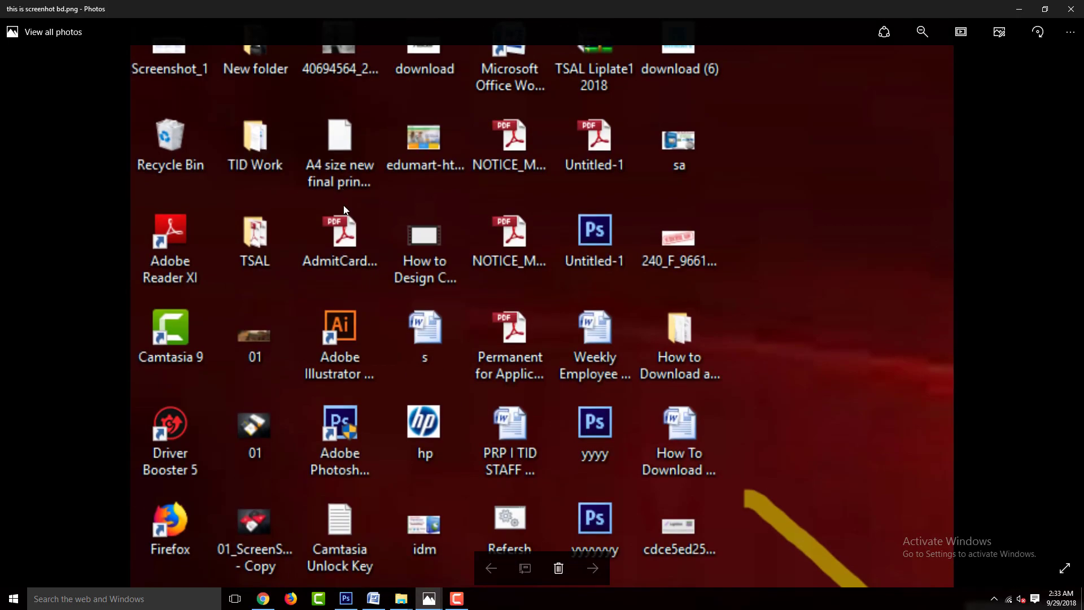
- Zoom the opened screenshot back out to look it over and close the image
double_click(355, 323)
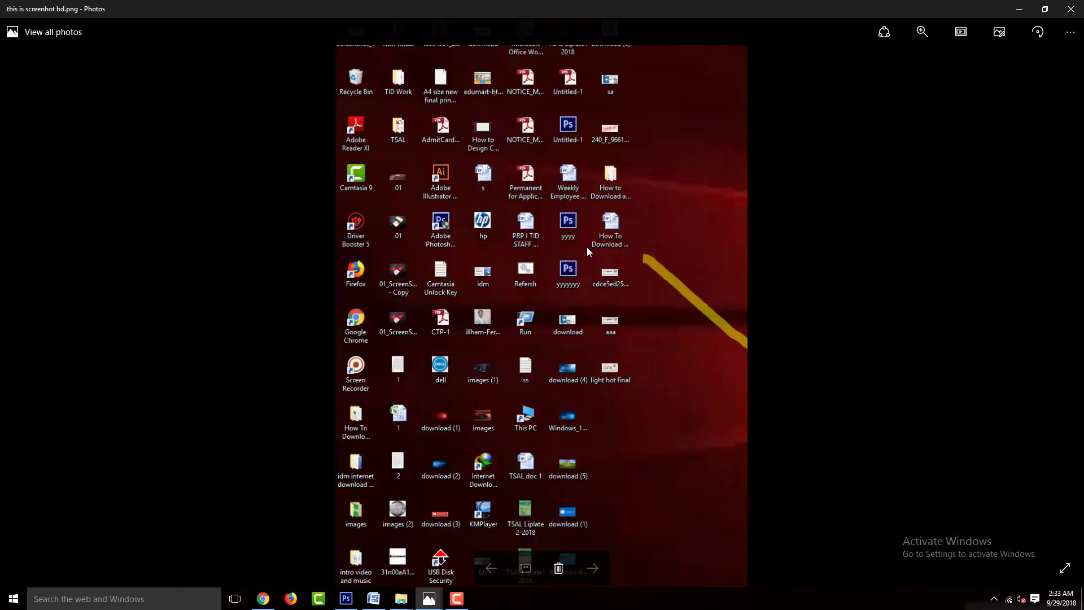
click(1070, 9)
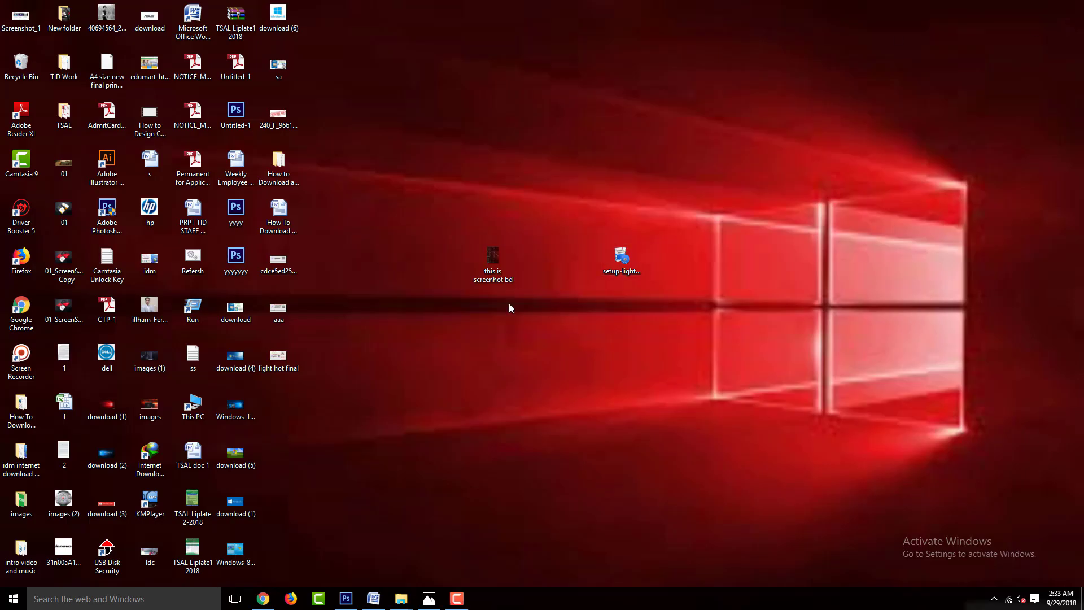
- Capture the Windows logo area of the wallpaper with Lightshot, about 541x464 pixels, and save it to the Desktop as a PNG
click(994, 598)
click(994, 575)
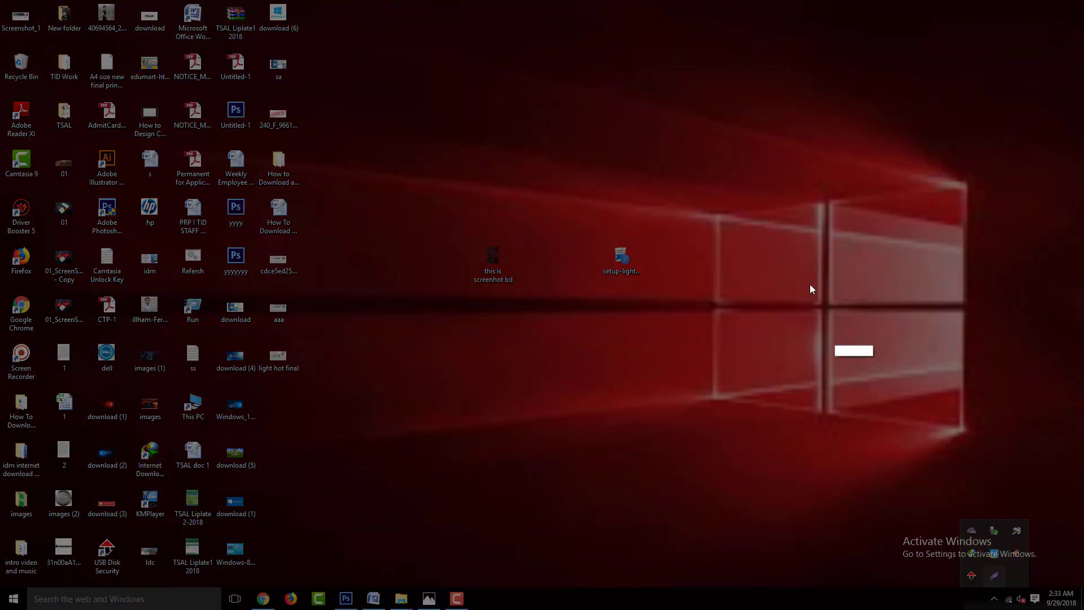
drag(694, 179, 1000, 442)
drag(922, 387, 917, 371)
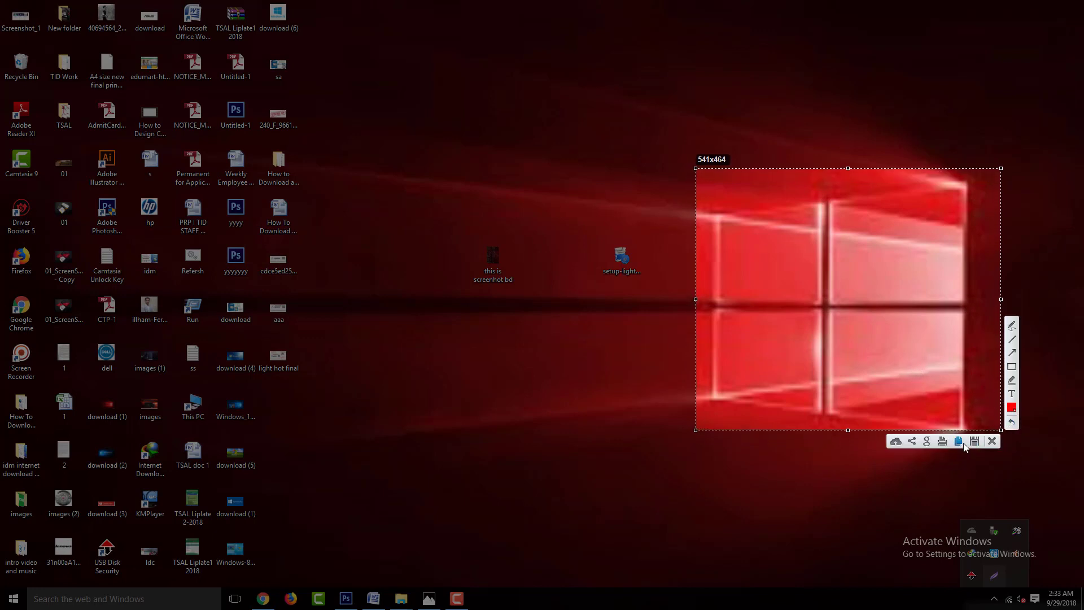
click(975, 442)
click(29, 96)
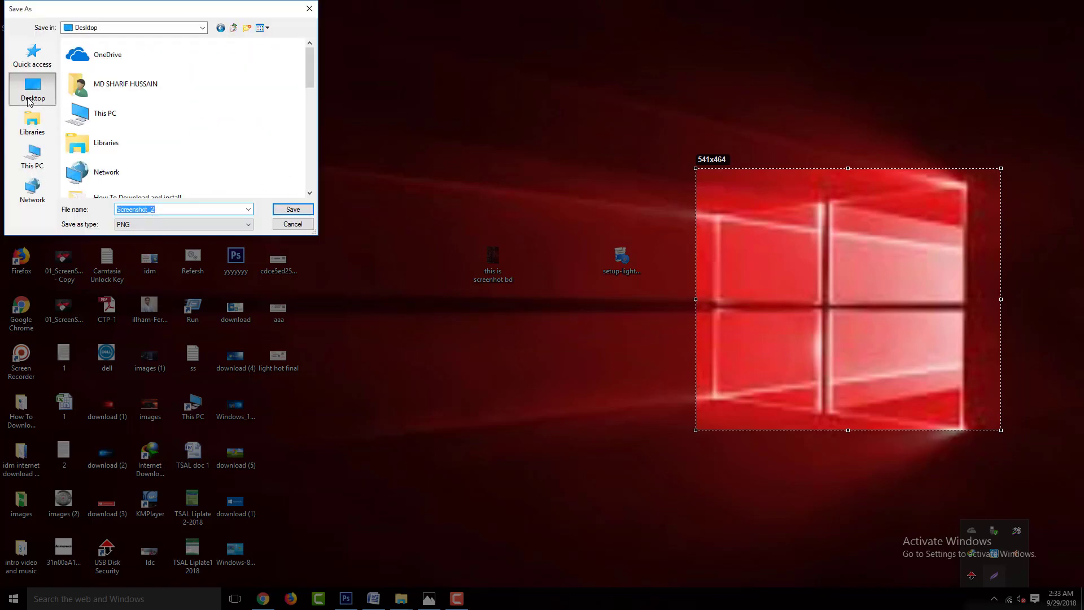
click(293, 210)
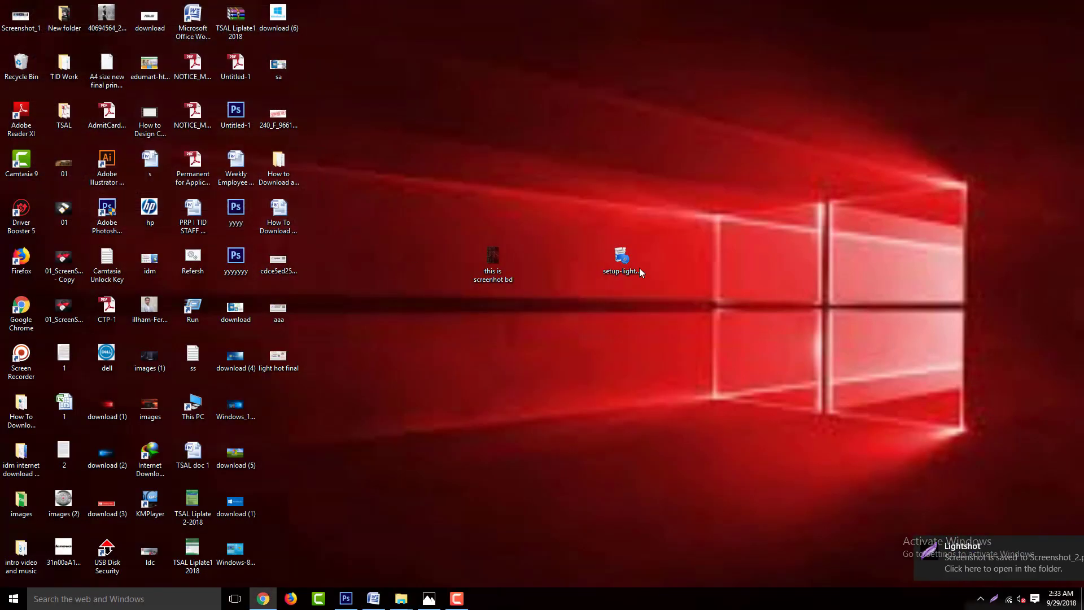
- Move the Screenshot_2 file to an empty part of the desktop below the Lightshot installer, and open it for a brief look
drag(276, 404, 618, 409)
double_click(618, 409)
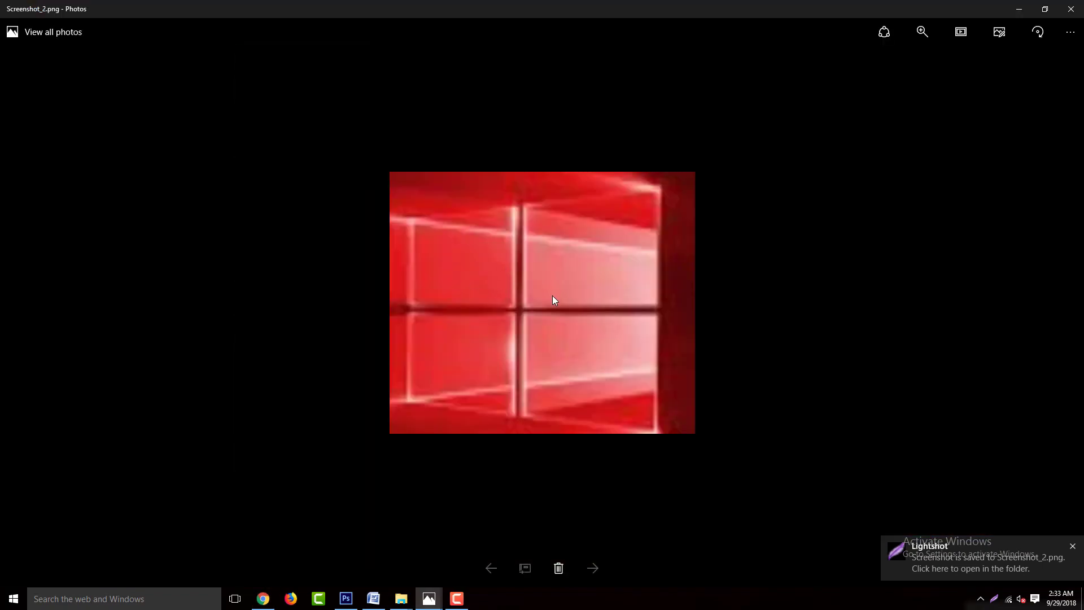
click(1071, 9)
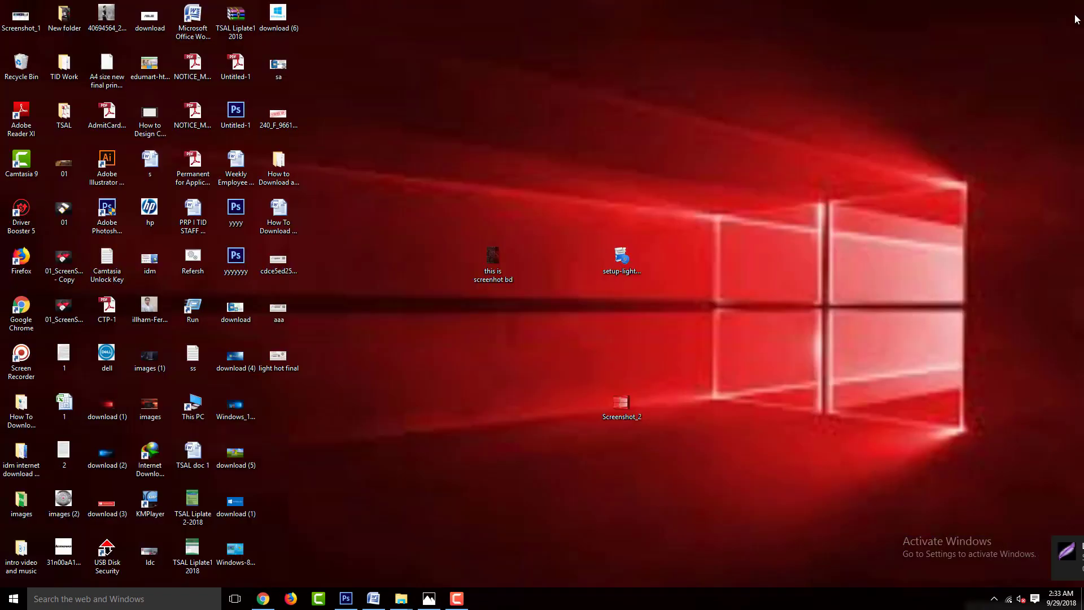
right_click(724, 174)
click(751, 207)
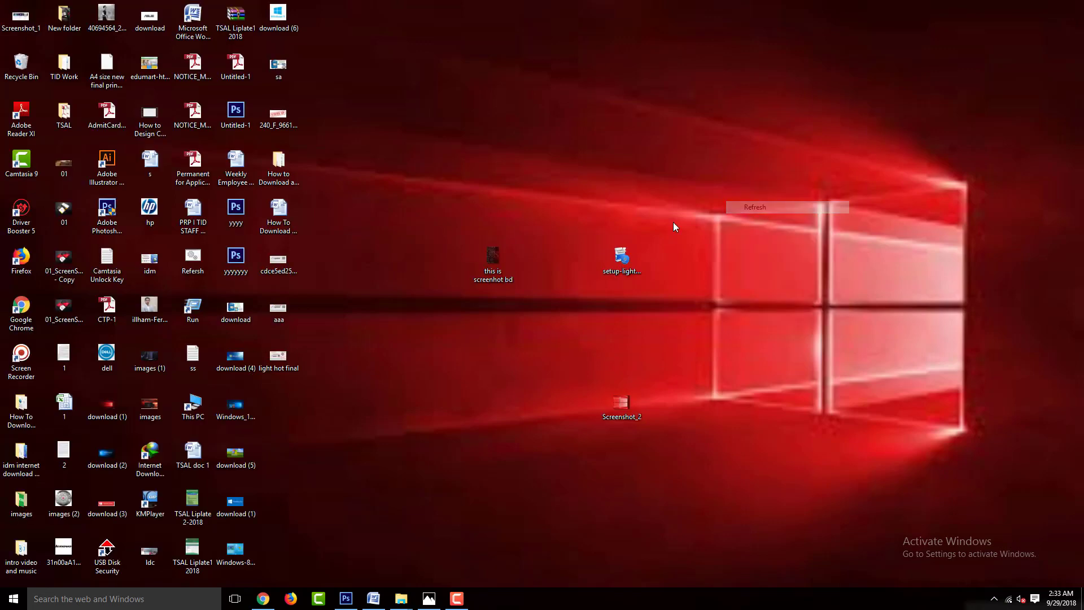
right_click(723, 188)
click(761, 225)
right_click(531, 175)
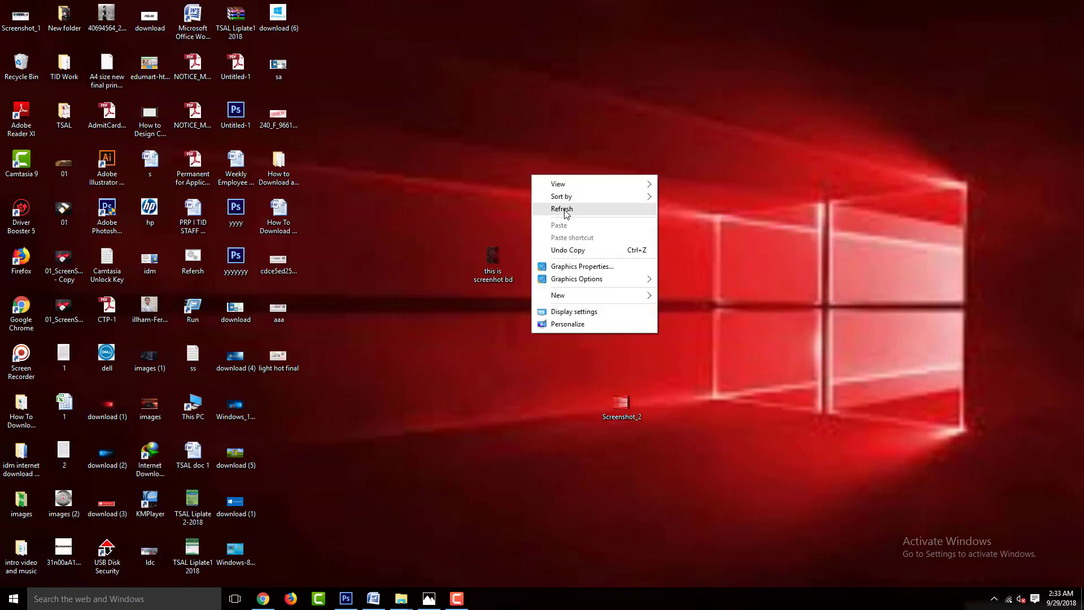
click(542, 208)
right_click(517, 143)
click(550, 176)
right_click(499, 106)
click(538, 140)
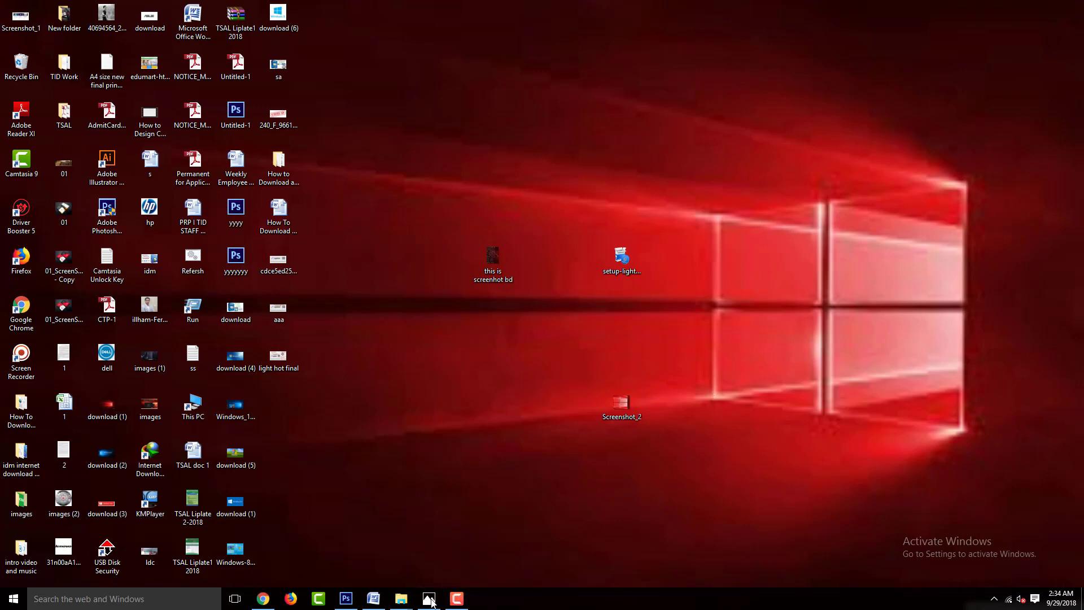
right_click(632, 500)
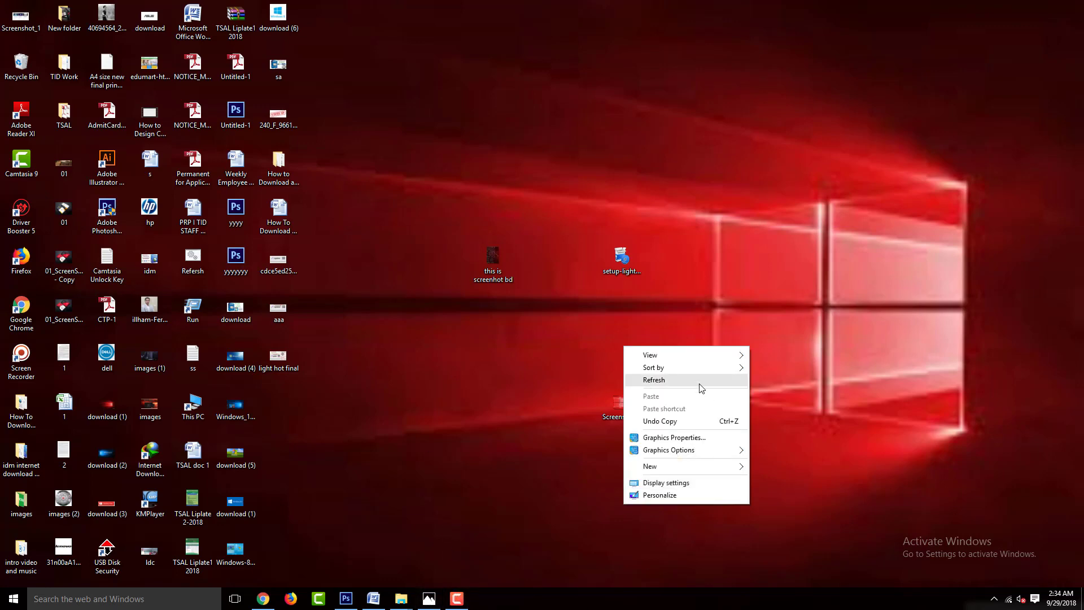
click(702, 384)
right_click(708, 530)
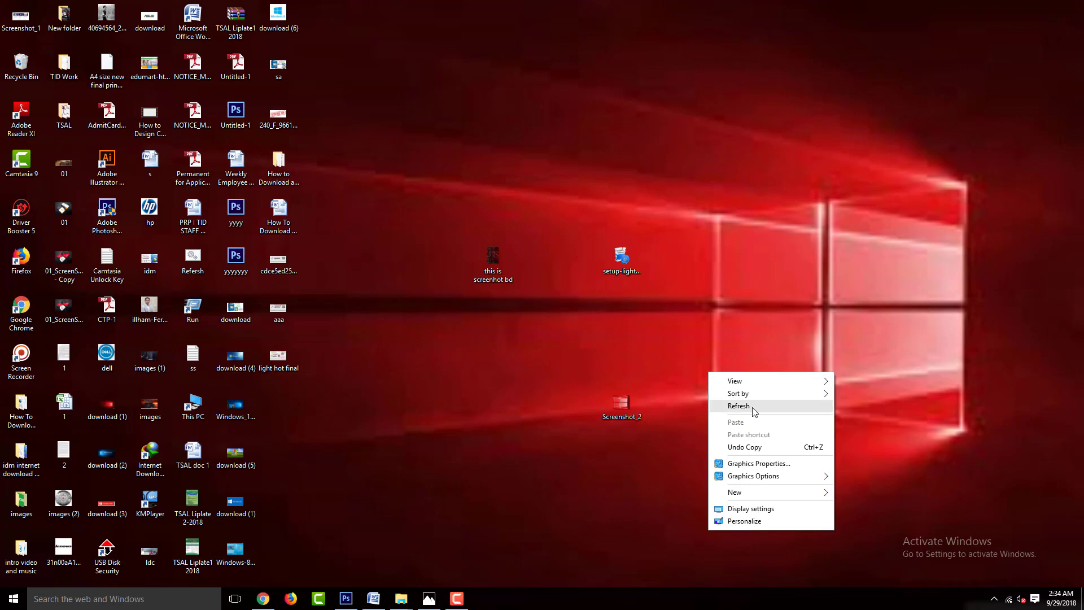
click(751, 406)
- Capture nearly the whole screen with Lightshot, about 1919x1071 pixels, and save it to the Desktop in PNG format
click(994, 599)
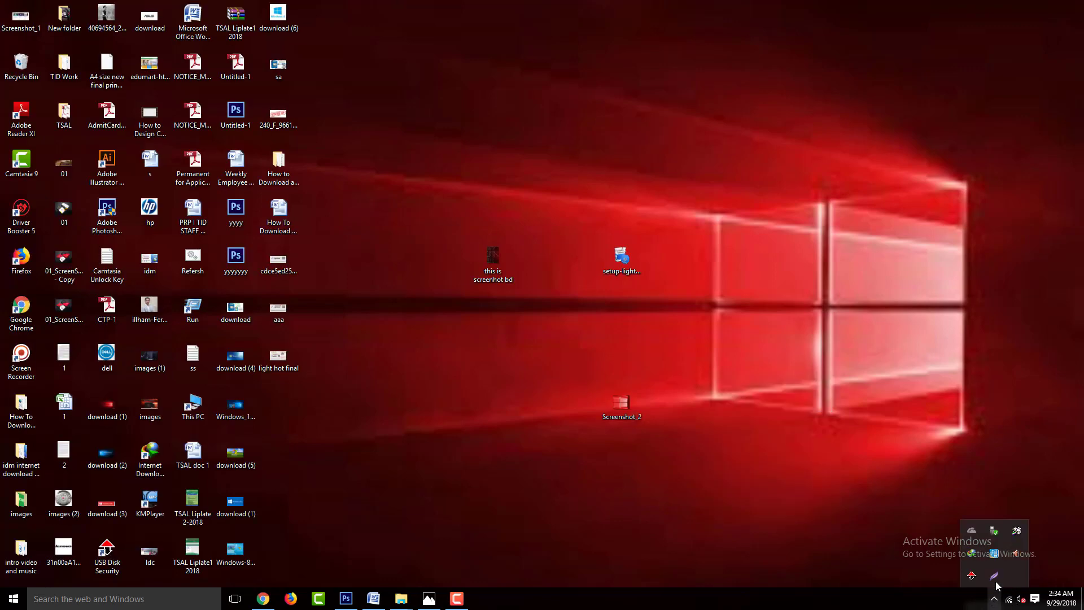
click(995, 576)
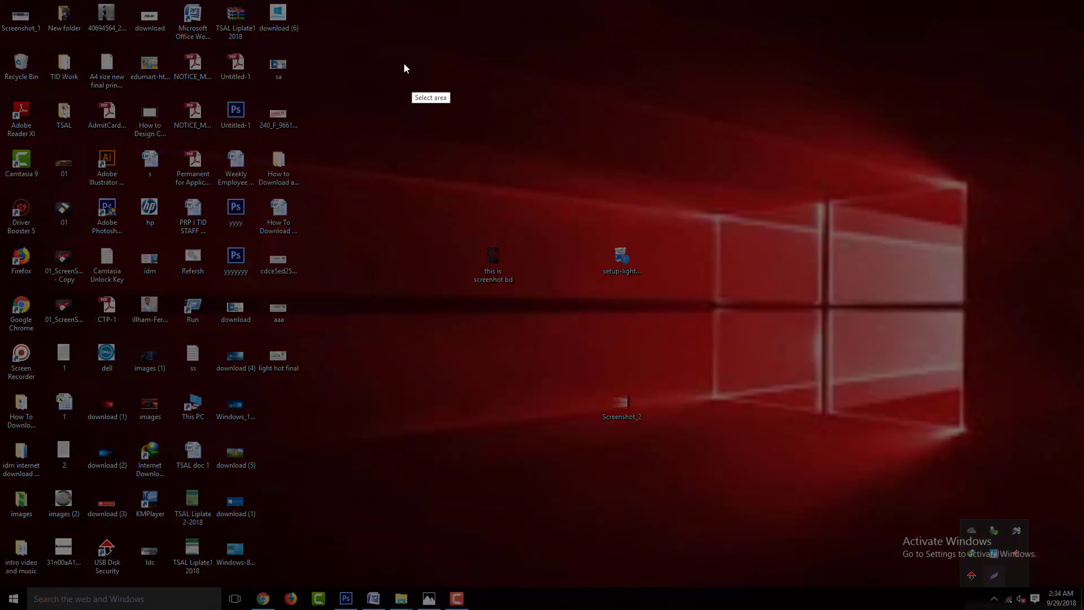
drag(1, 0, 1083, 604)
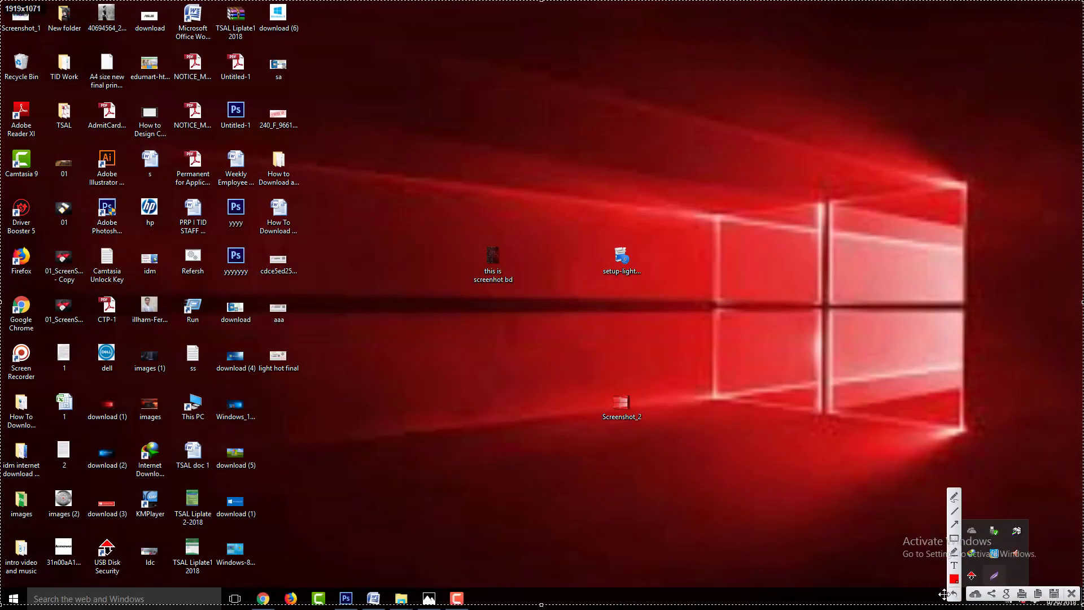
click(1054, 594)
click(32, 87)
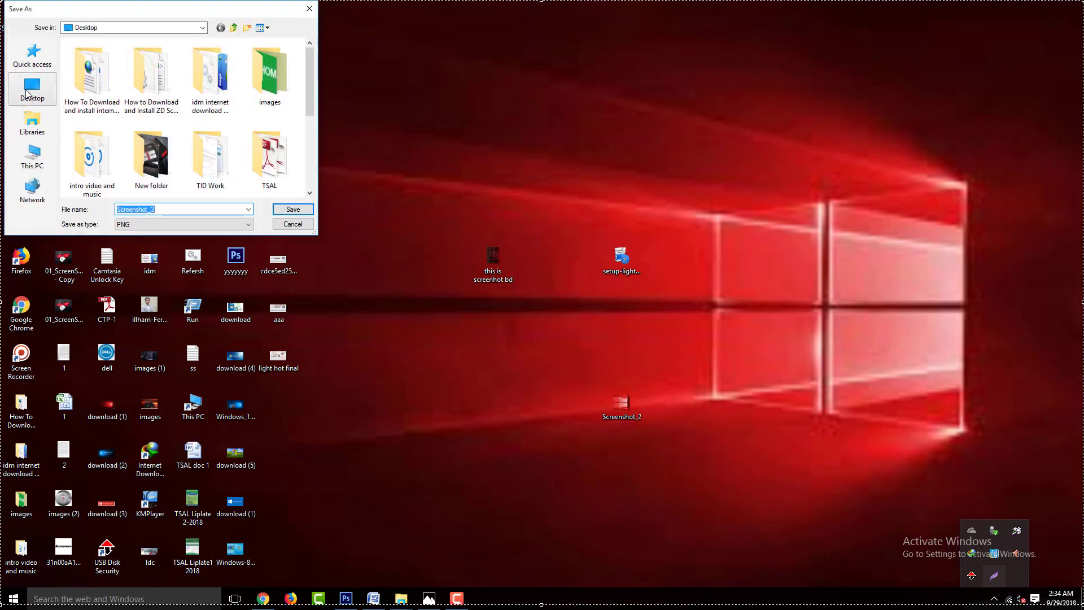
click(293, 210)
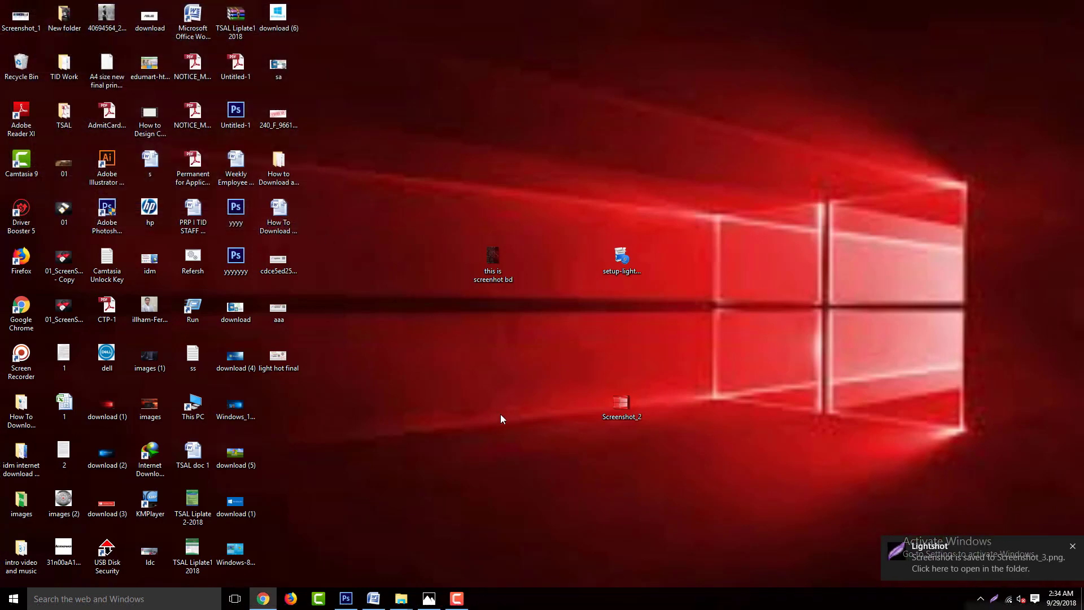
- Open Screenshot_3 from the desktop, inspect it enlarged in both the maximized and the reduced window, and close it
double_click(285, 403)
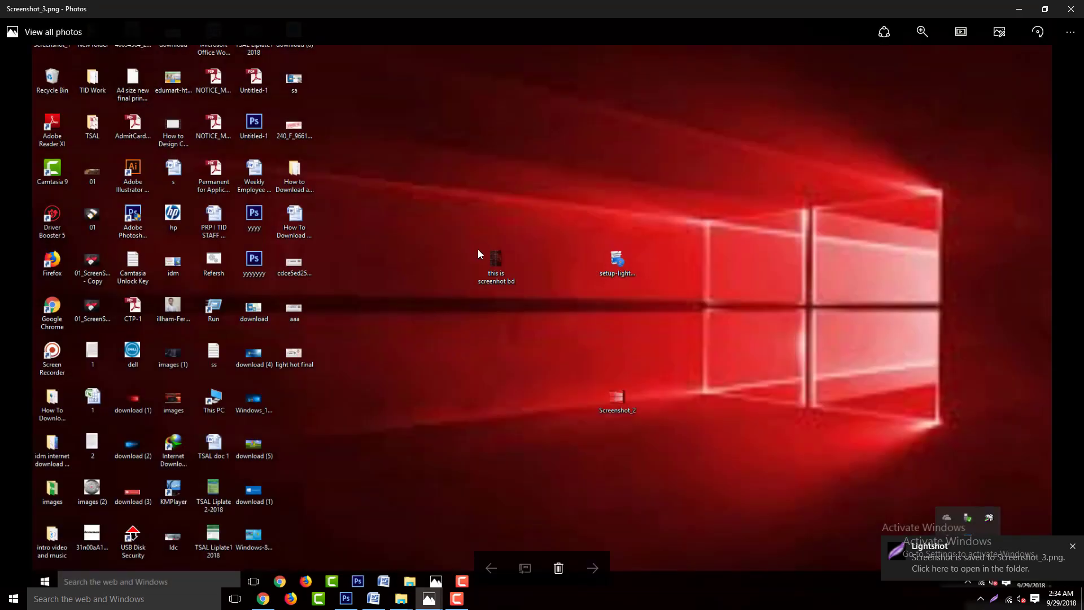
scroll(477, 249, up, 2)
drag(157, 246, 568, 480)
scroll(215, 305, down, 2)
click(1045, 10)
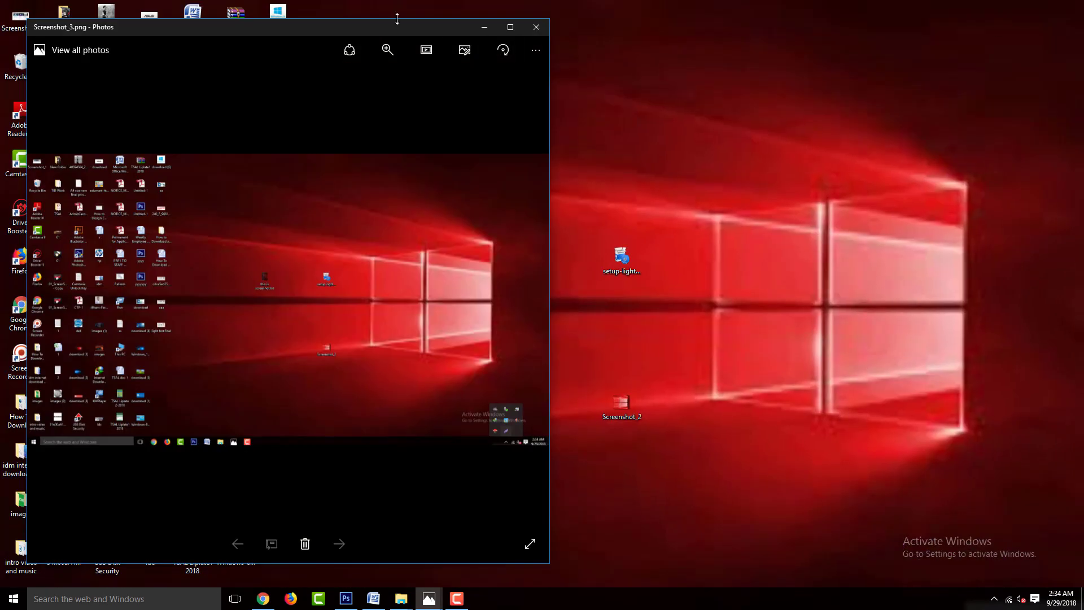
drag(399, 36, 716, 19)
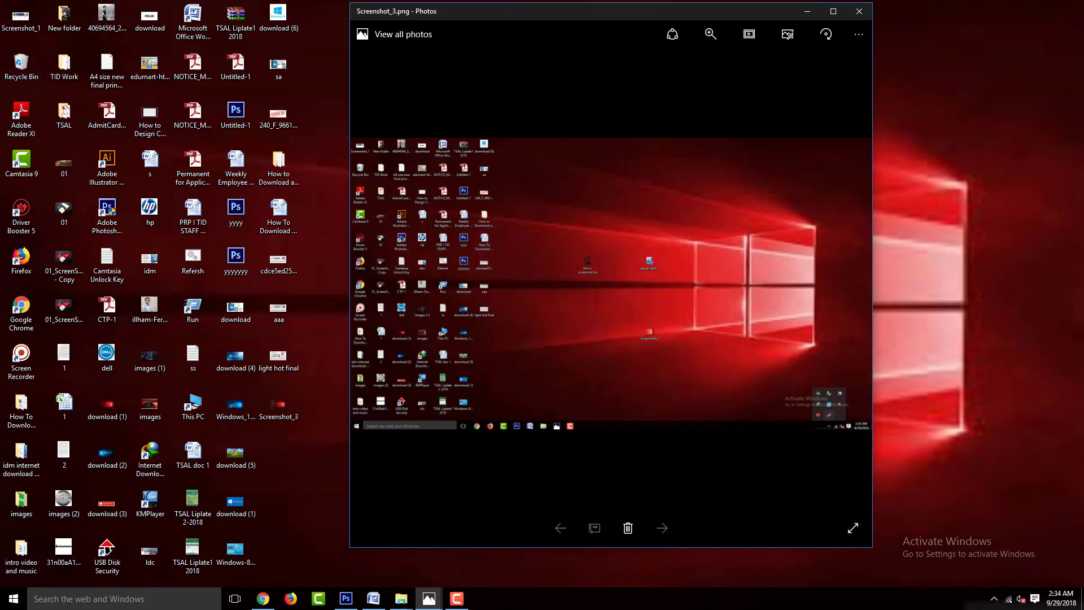
double_click(571, 218)
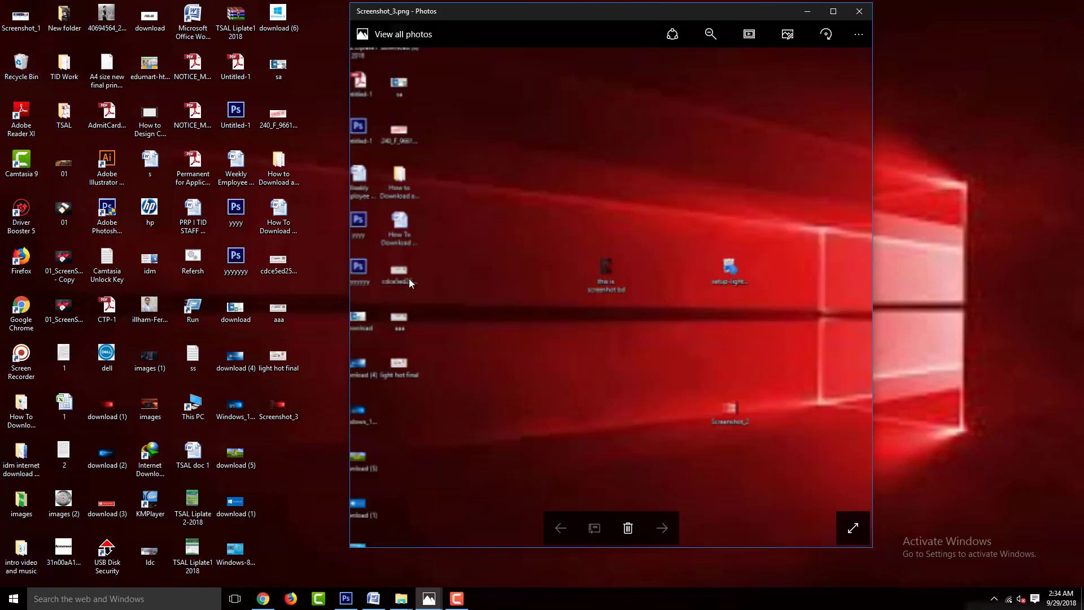
double_click(584, 244)
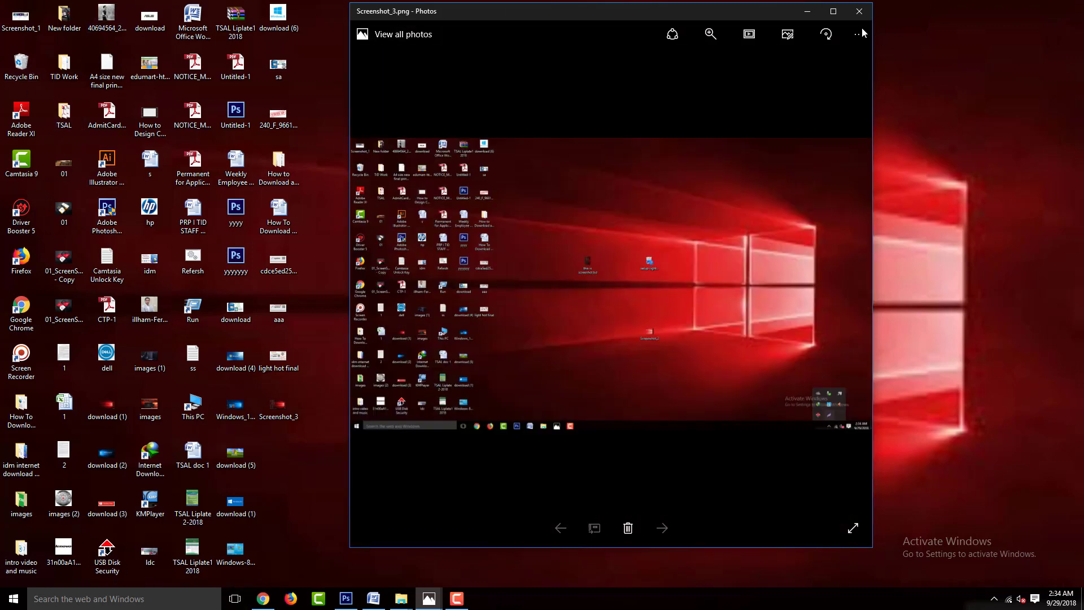
click(858, 11)
- Switch to the Word document, add the line "THANKS FOR Watching THis video.." below "enjoy", and minimize the document
click(377, 598)
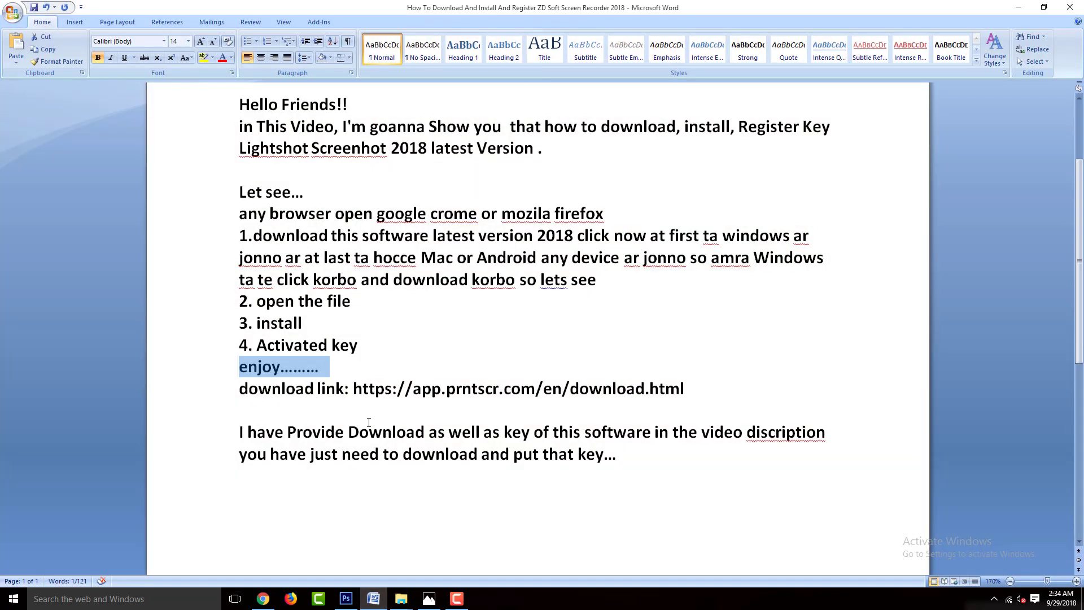
click(528, 370)
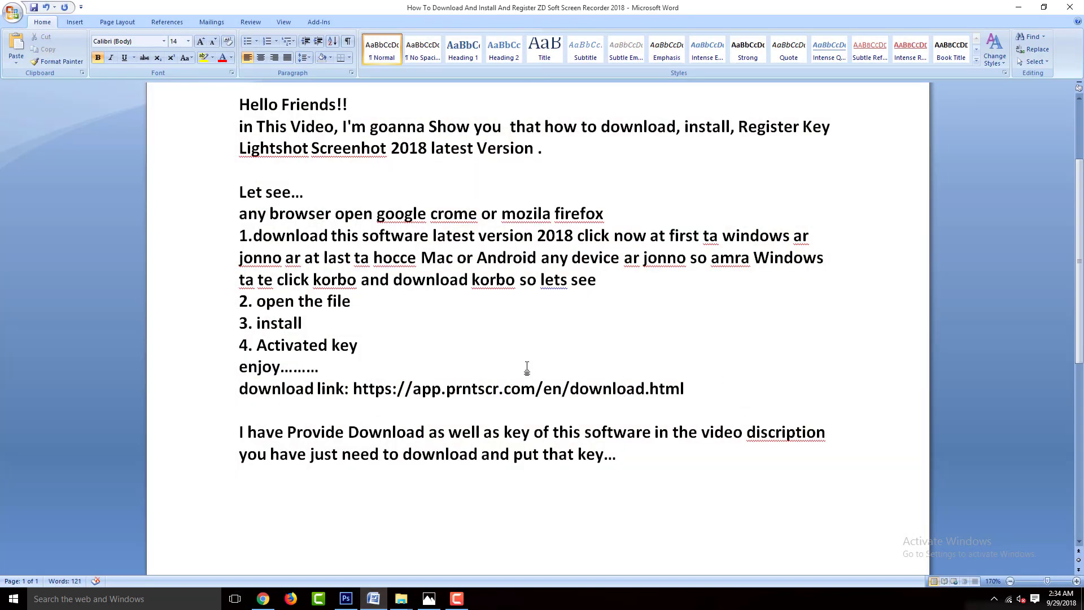
key(Return)
text(TH)
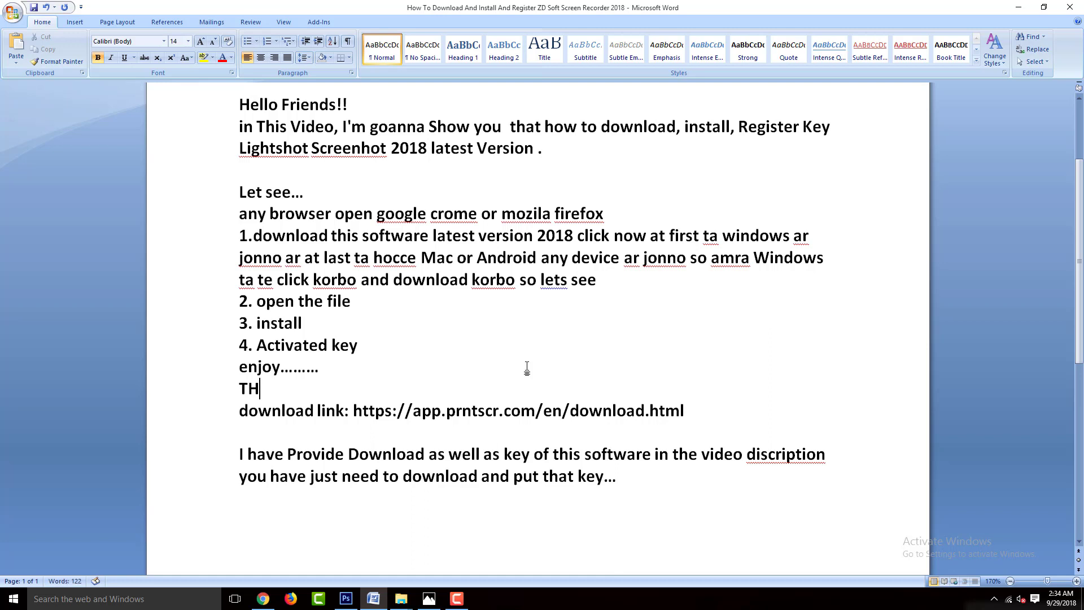
text(ANKS FOR W)
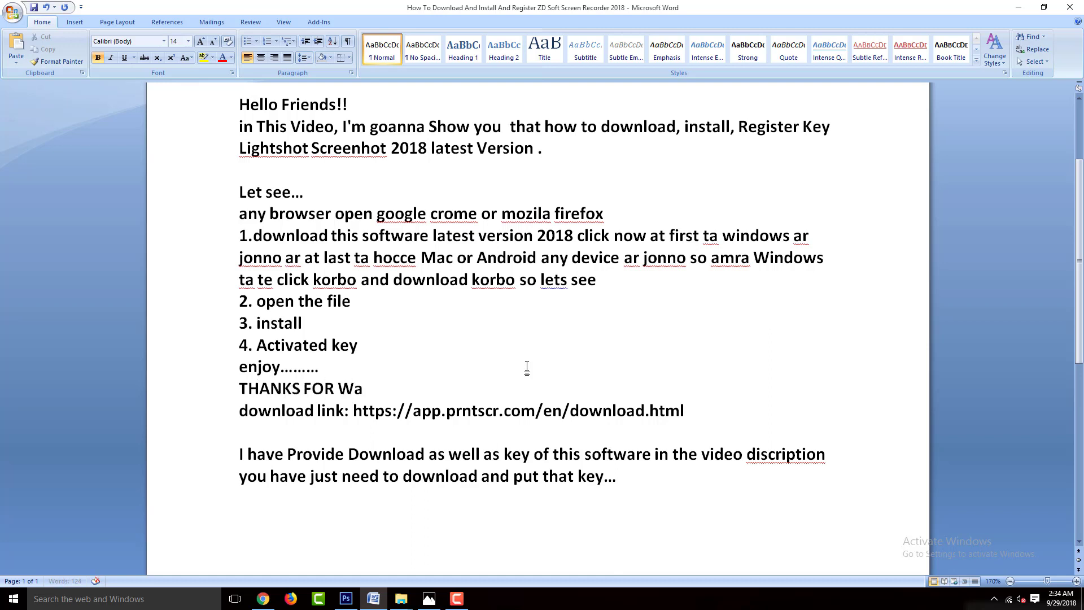
text(A)
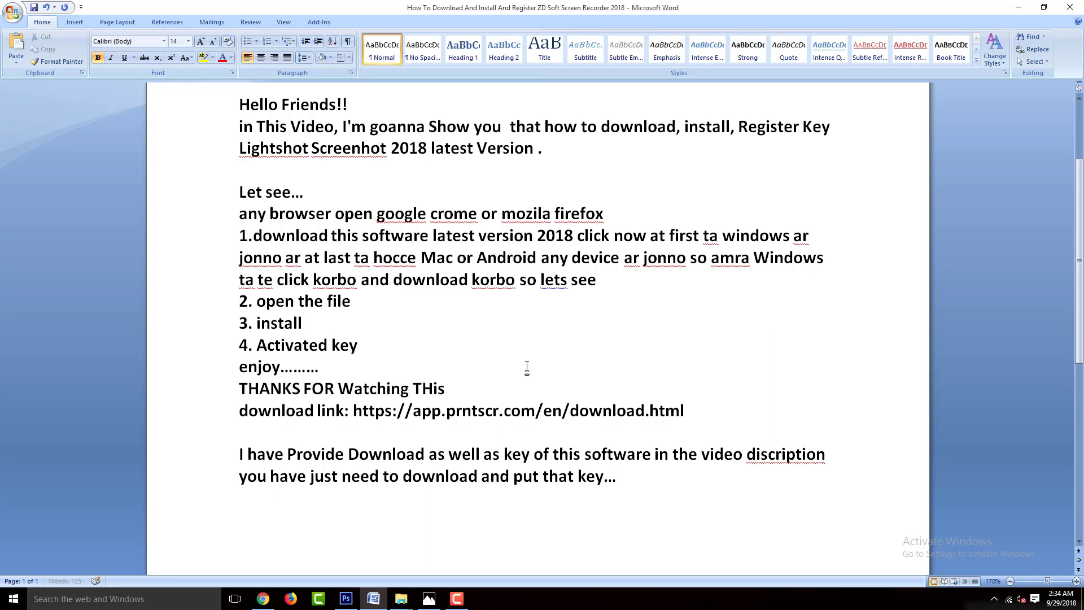
text(tching TH)
key(BackSpace)
text(his video..)
click(1018, 6)
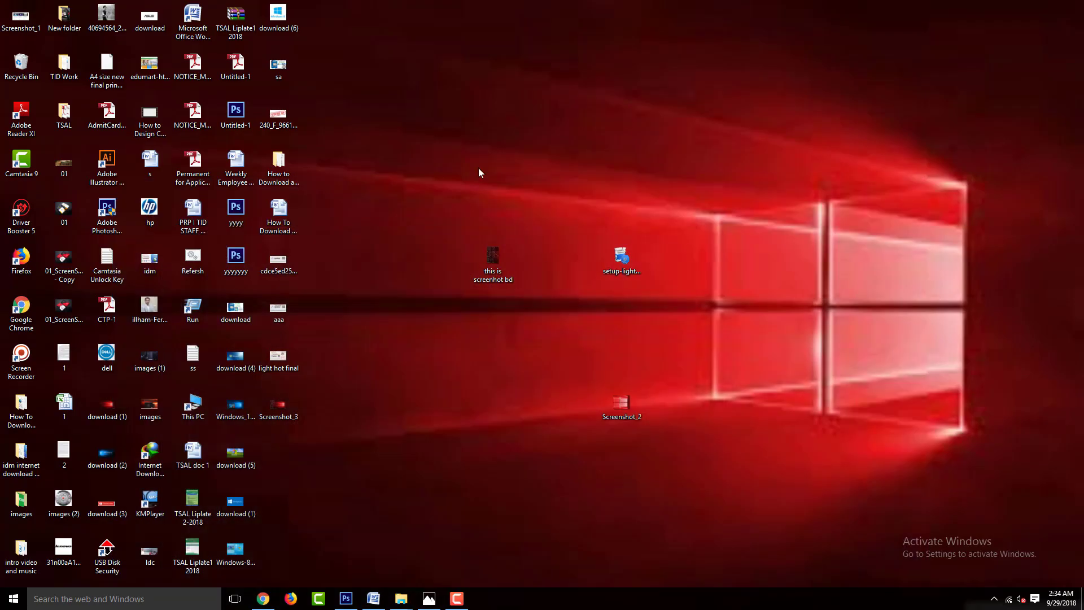
right_click(479, 172)
click(497, 184)
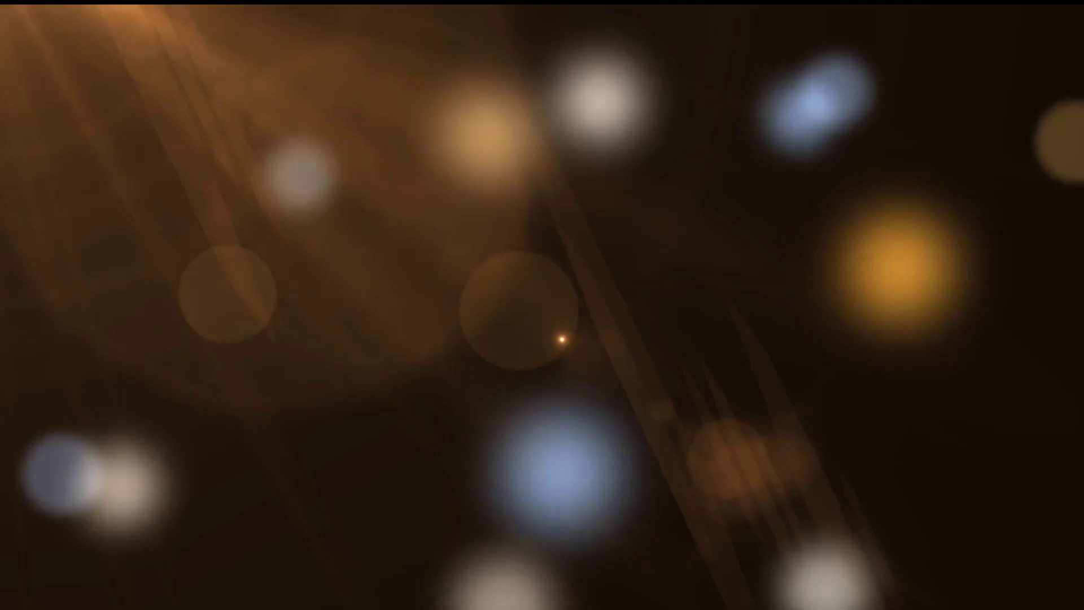